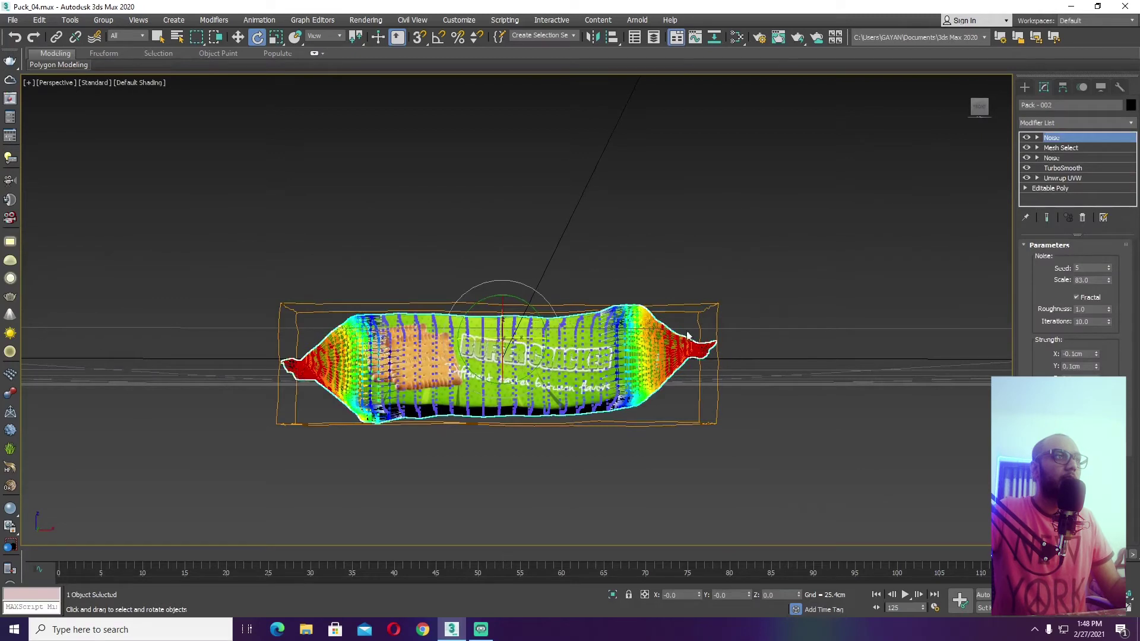
# - Select the biscuit pack and return the timeline to frame 0 with the pack seen from above
pyautogui.click(612, 257)
pyautogui.keyDown('alt'); pyautogui.moveTo(574, 369); pyautogui.dragTo(585, 394, button='middle'); pyautogui.keyUp('alt')
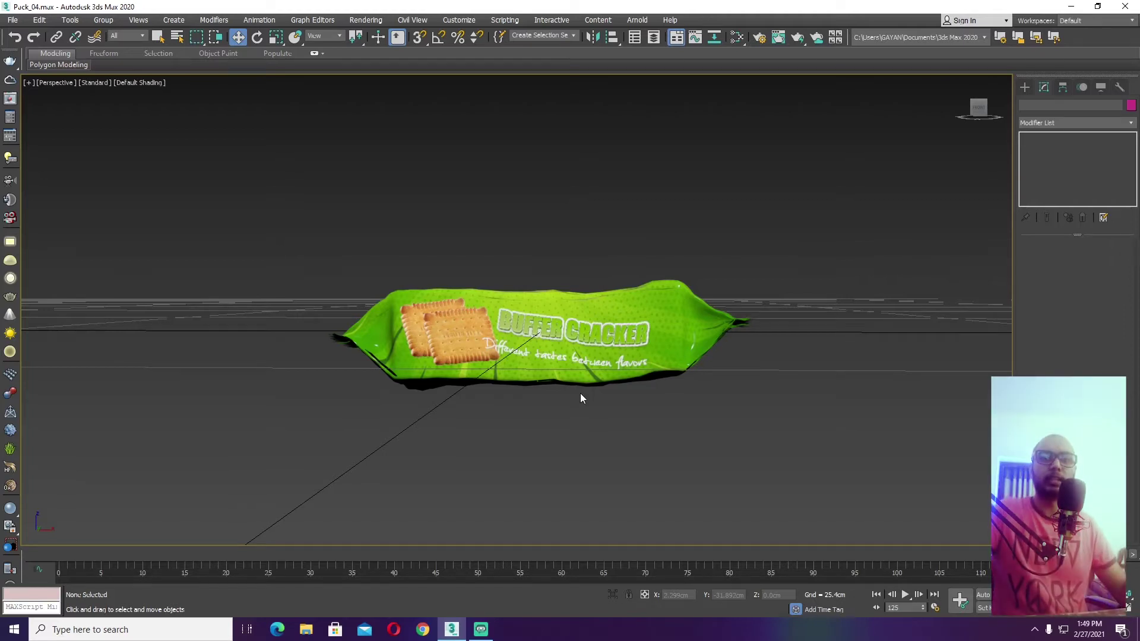
pyautogui.click(561, 356)
pyautogui.keyDown('alt'); pyautogui.moveTo(471, 414); pyautogui.dragTo(450, 553, button='middle'); pyautogui.keyUp('alt')
pyautogui.press('Home')
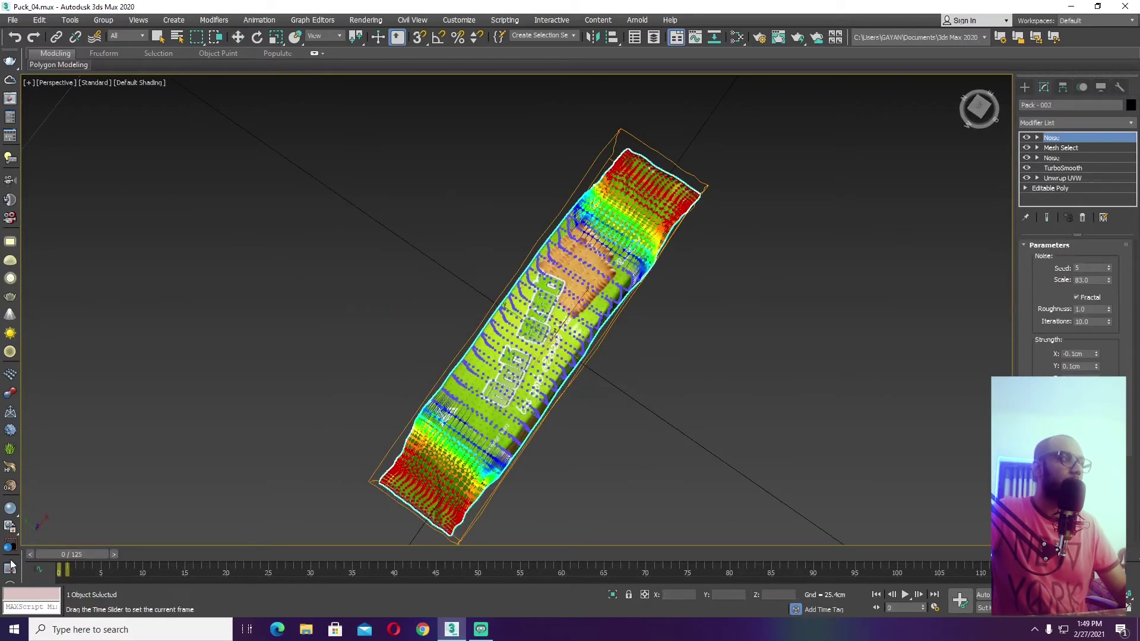
pyautogui.moveTo(646, 425); pyautogui.dragTo(694, 427, button='middle')
pyautogui.scroll(-2, 731, 404)
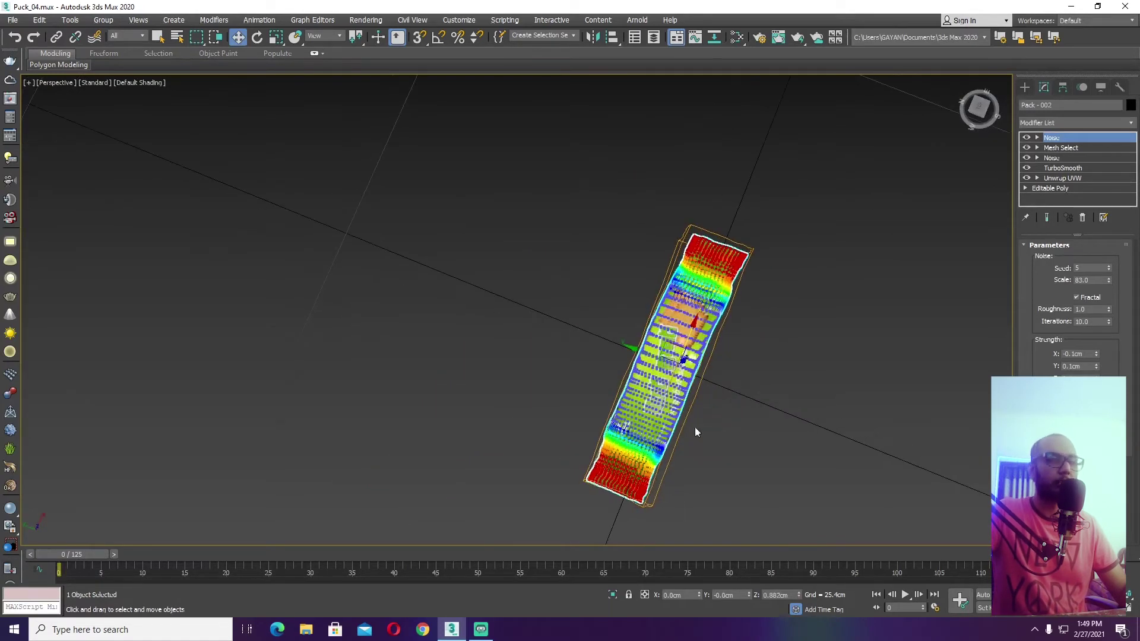
pyautogui.scroll(-3, 694, 428)
# - Turn on Auto Key and set a key for the pack's current position at frame 25
pyautogui.press('n')
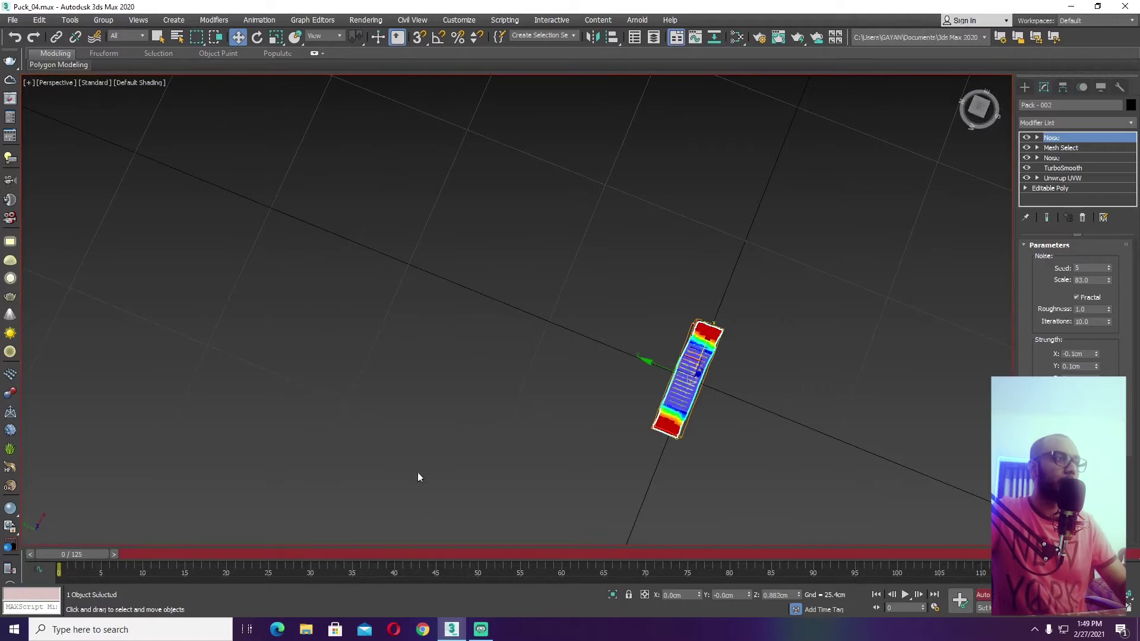
pyautogui.moveTo(72, 554); pyautogui.dragTo(277, 553)
pyautogui.press('w')
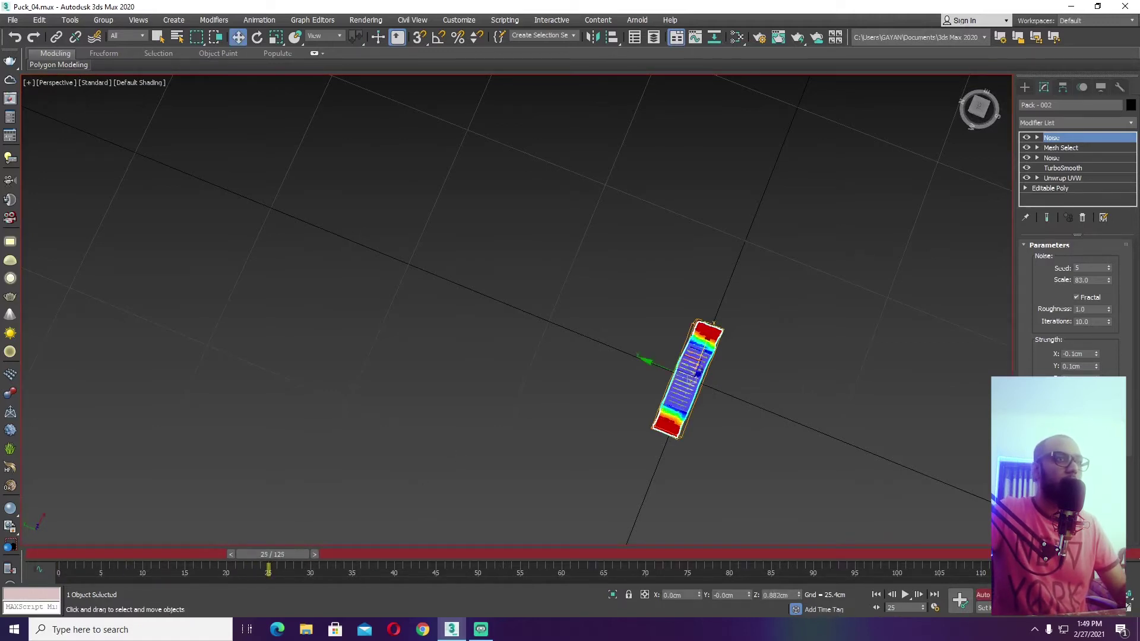
pyautogui.click(977, 607)
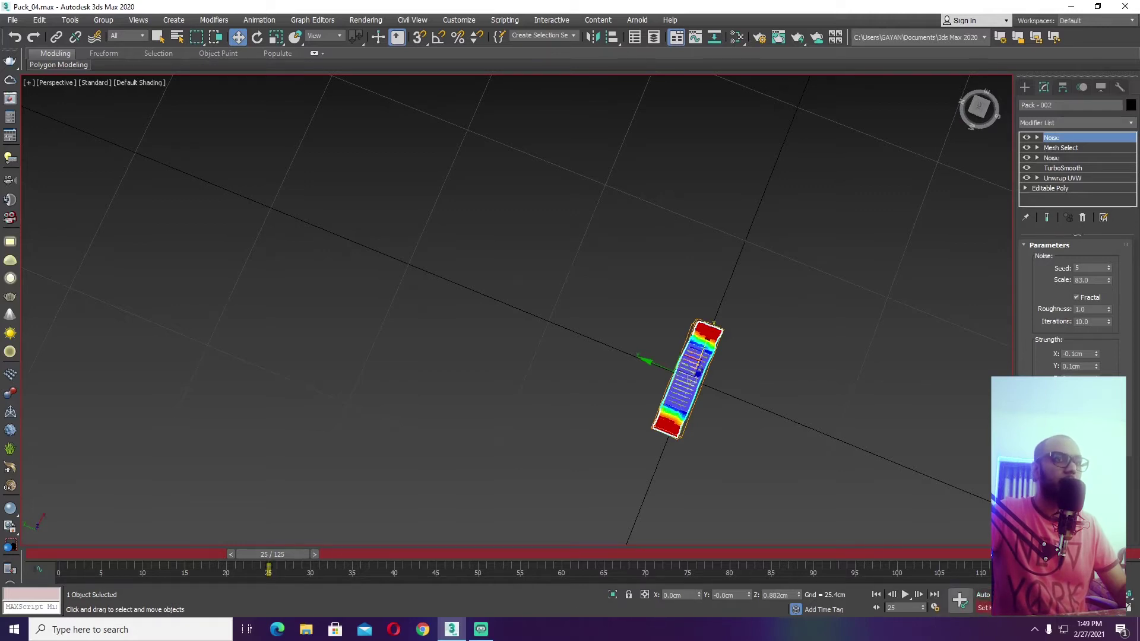
# - At frame 0, move the pack back along the Y axis to about 128 cm
pyautogui.press('Home')
pyautogui.moveTo(680, 390); pyautogui.dragTo(753, 393, button='middle')
pyautogui.moveTo(738, 387); pyautogui.dragTo(236, 232)
# - Display the pack's motion path in the perspective view
pyautogui.click(1080, 89)
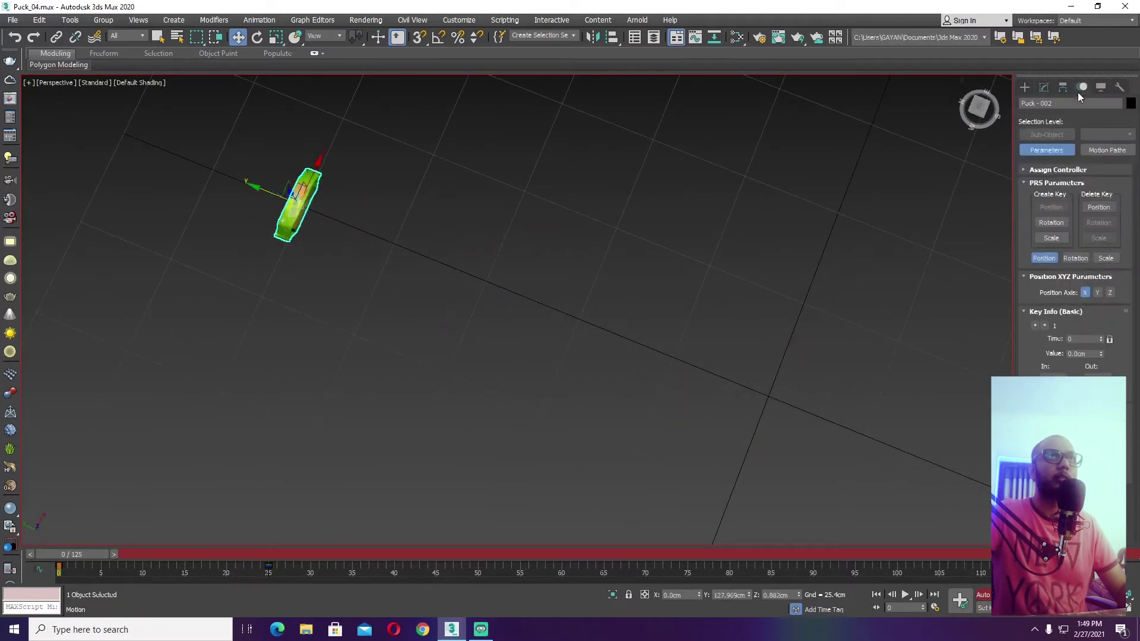
pyautogui.click(1108, 149)
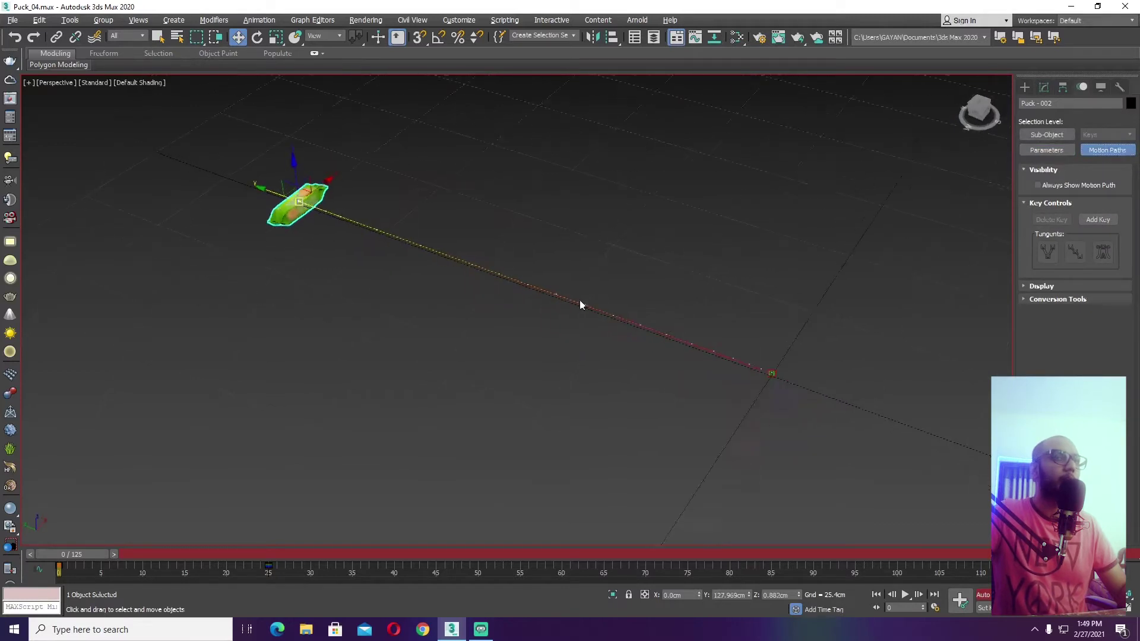
pyautogui.keyDown('alt'); pyautogui.moveTo(591, 305); pyautogui.dragTo(640, 363, button='middle'); pyautogui.keyUp('alt')
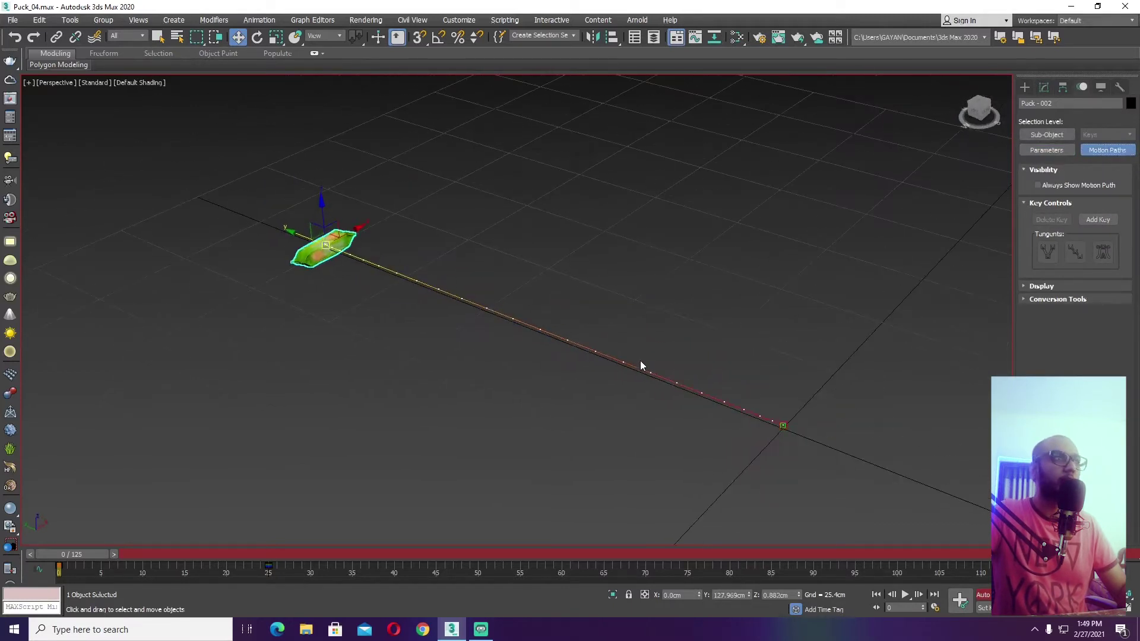
# - Play the pack's movement along its path and return to frame 0
pyautogui.moveTo(76, 555); pyautogui.dragTo(3, 557)
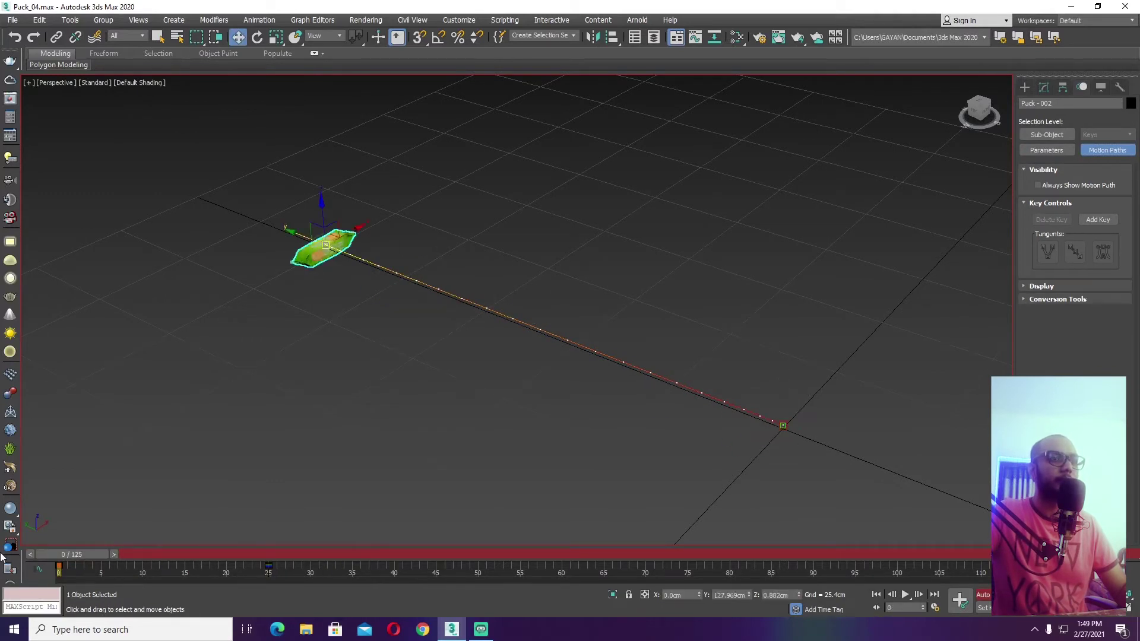
pyautogui.press('/')
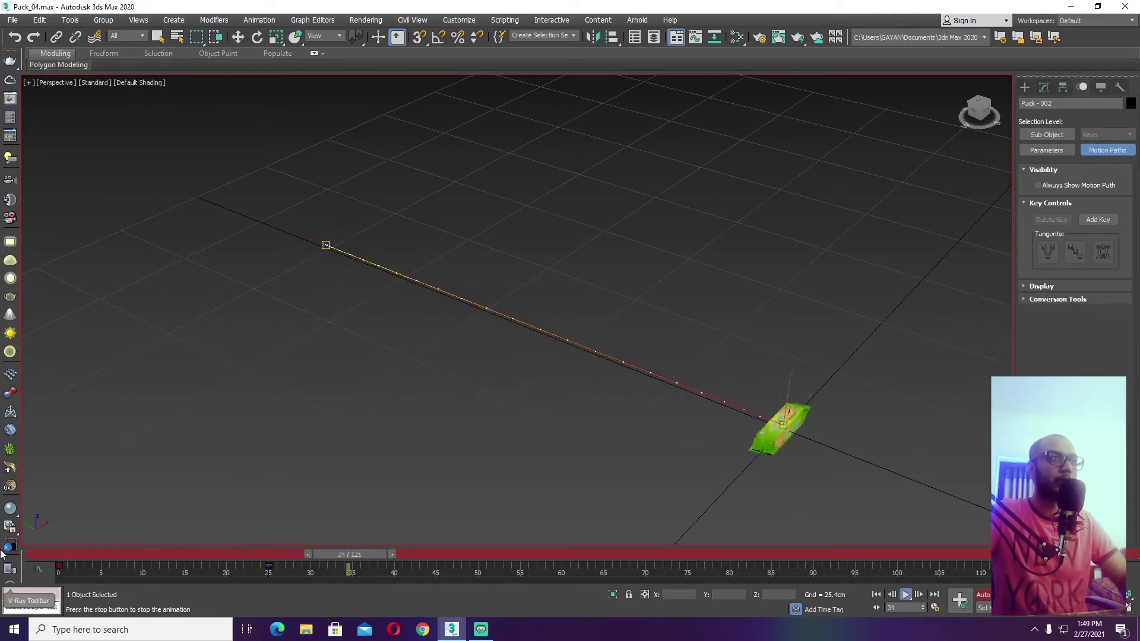
pyautogui.press('/')
pyautogui.press('w')
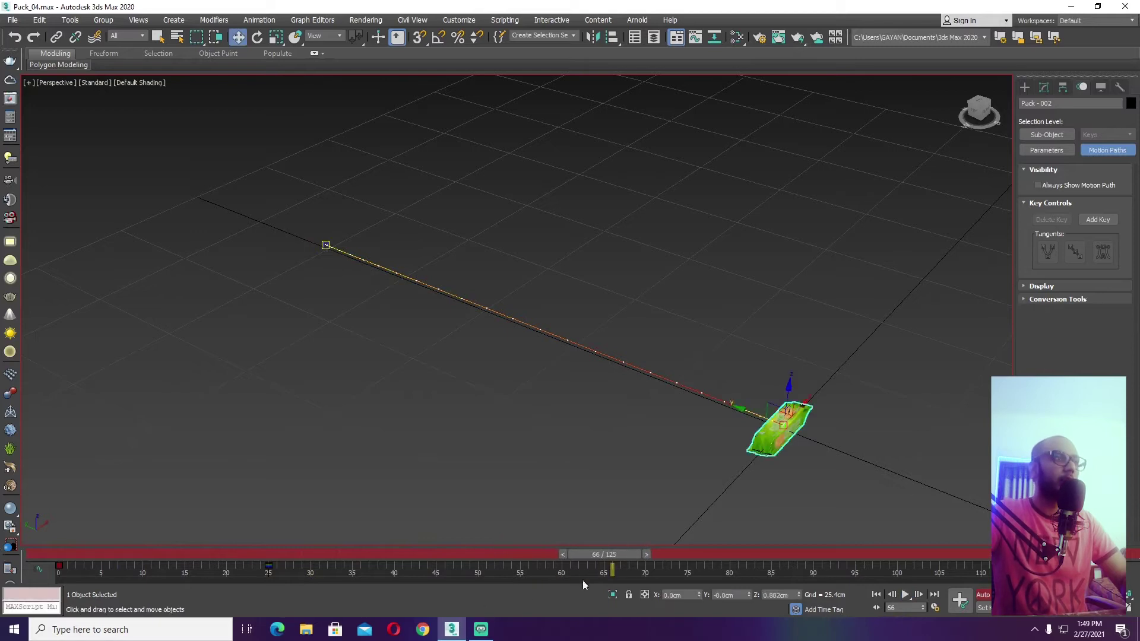
pyautogui.moveTo(603, 554); pyautogui.dragTo(78, 557)
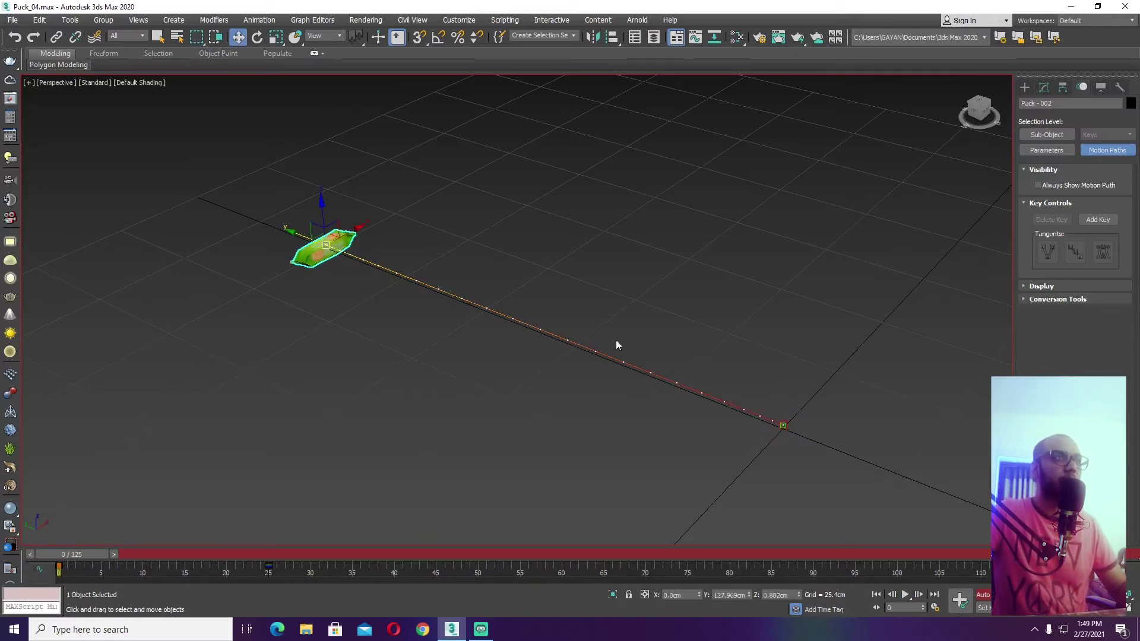
# - Rotate the pack about its X axis at frame 0 to animate a roll during its travel
pyautogui.press('e')
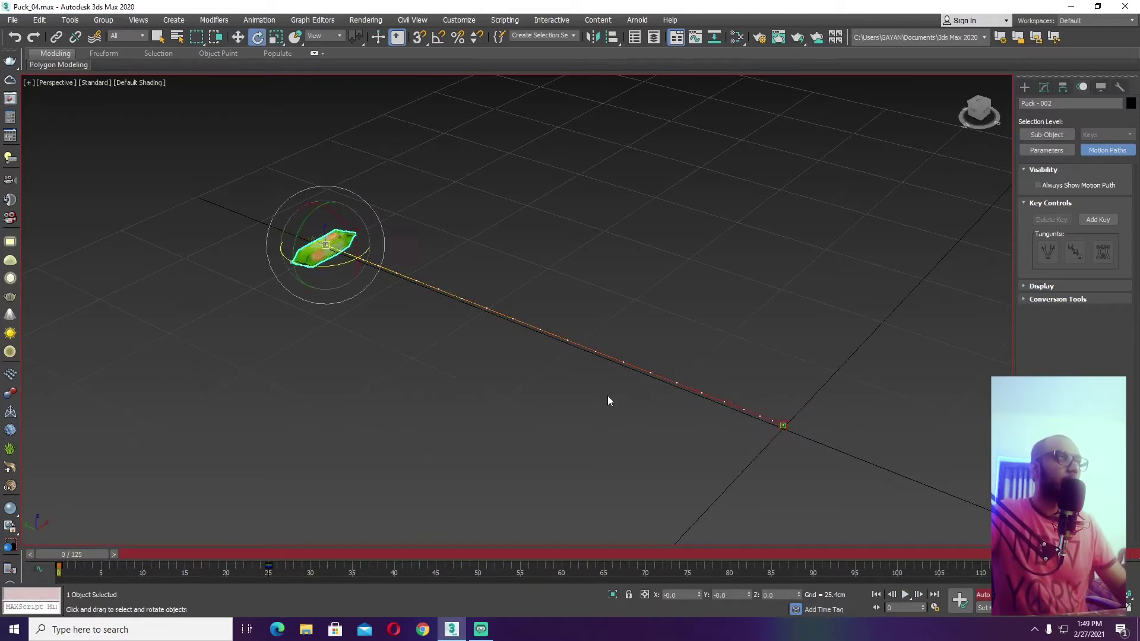
pyautogui.moveTo(352, 232); pyautogui.dragTo(497, 315, button='middle')
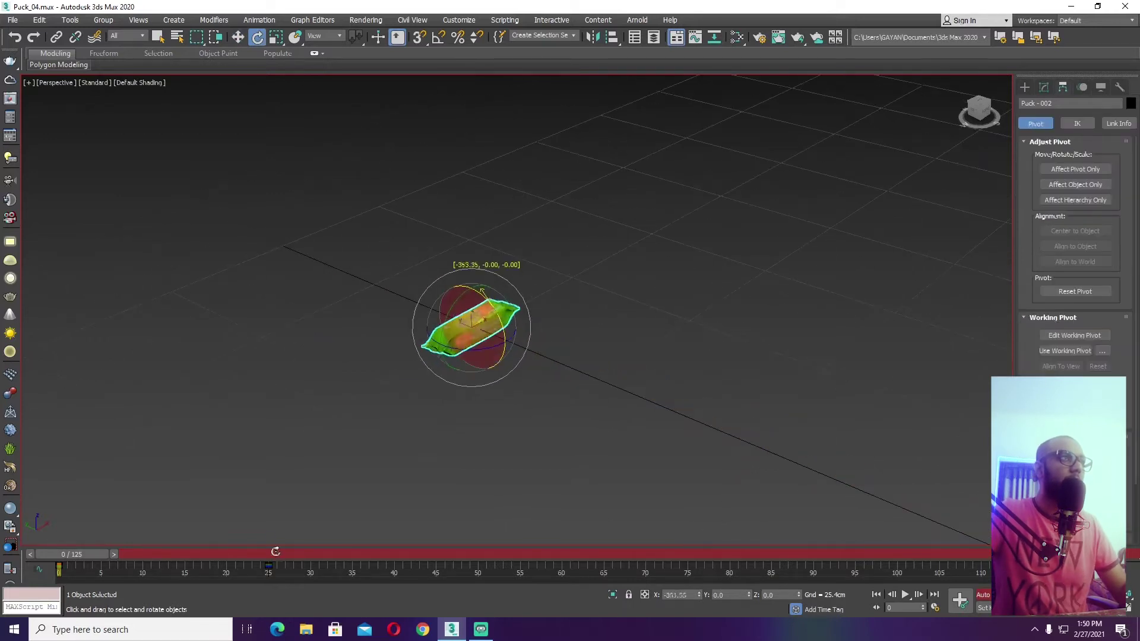
pyautogui.moveTo(255, 416); pyautogui.dragTo(184, 158)
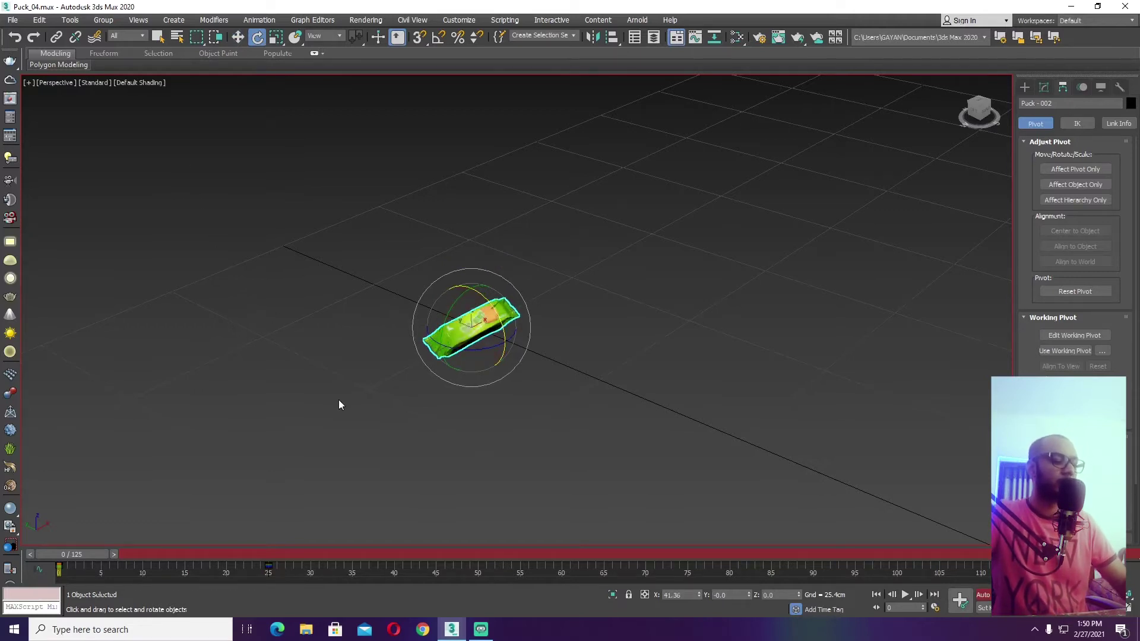
# - Play back the rolling pack animation and return to frame 0
pyautogui.moveTo(554, 557); pyautogui.dragTo(450, 459, button='middle')
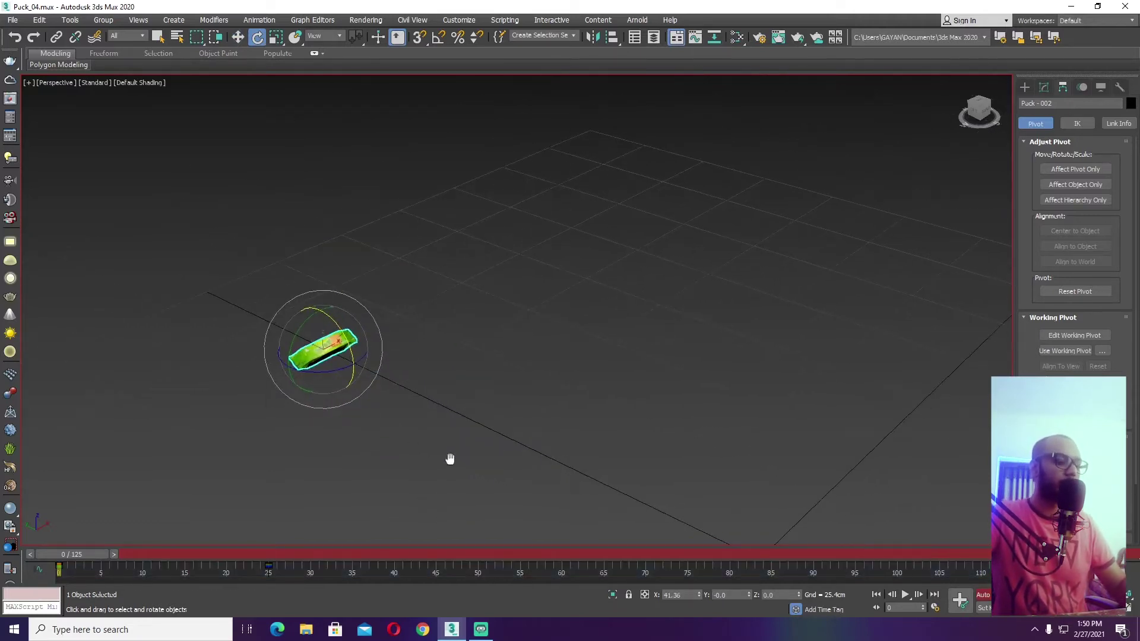
pyautogui.press('/')
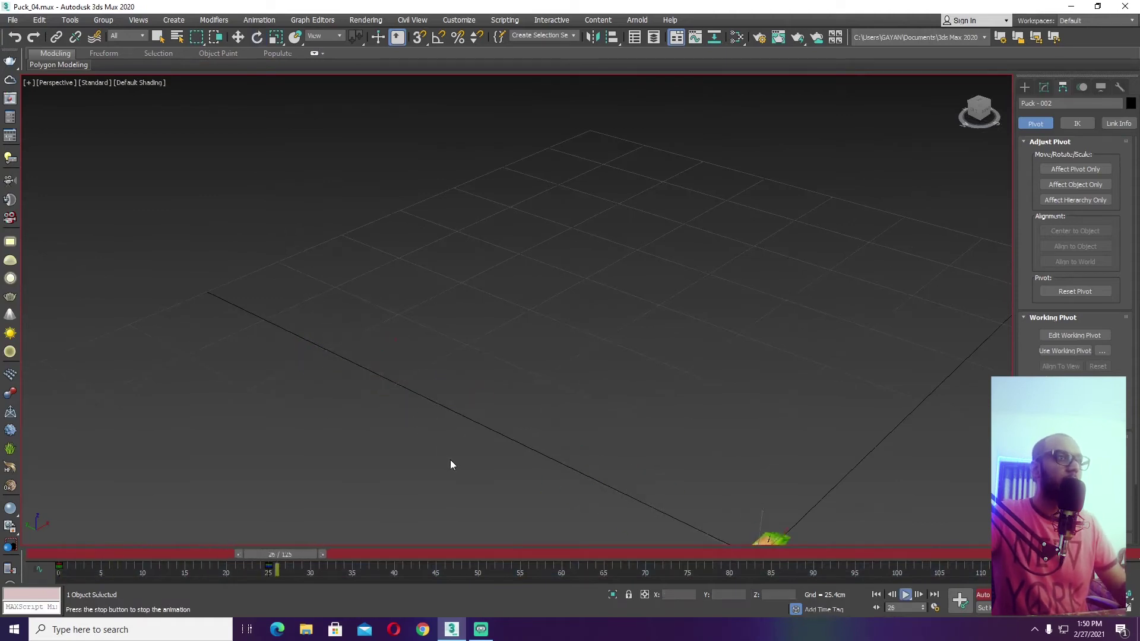
pyautogui.press('z')
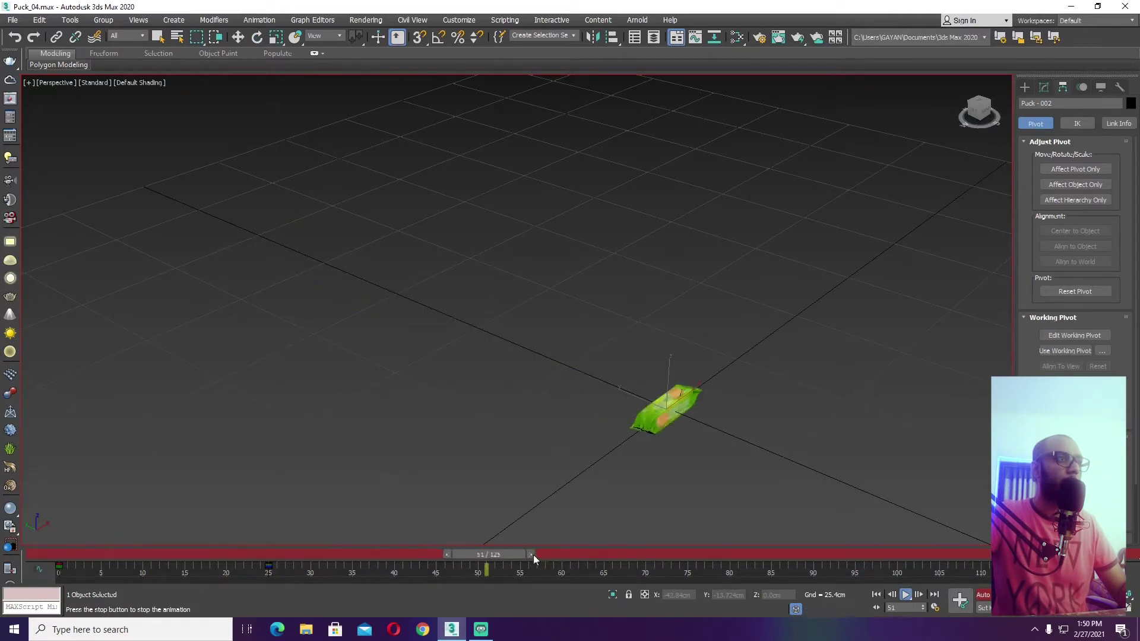
pyautogui.press('Home')
# - Rotate the pack further about its X axis at frame 0 to about -72 degrees and turn off Auto Key
pyautogui.press('e')
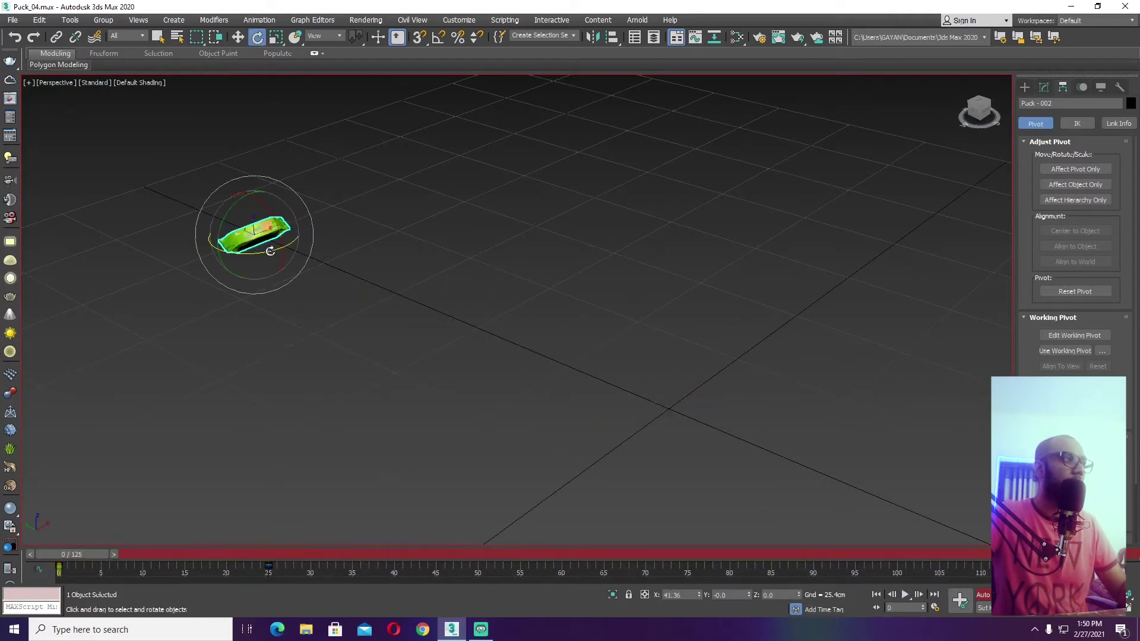
pyautogui.rightClick(270, 253)
pyautogui.moveTo(272, 223); pyautogui.dragTo(426, 270, button='middle')
pyautogui.moveTo(426, 271); pyautogui.dragTo(224, 96)
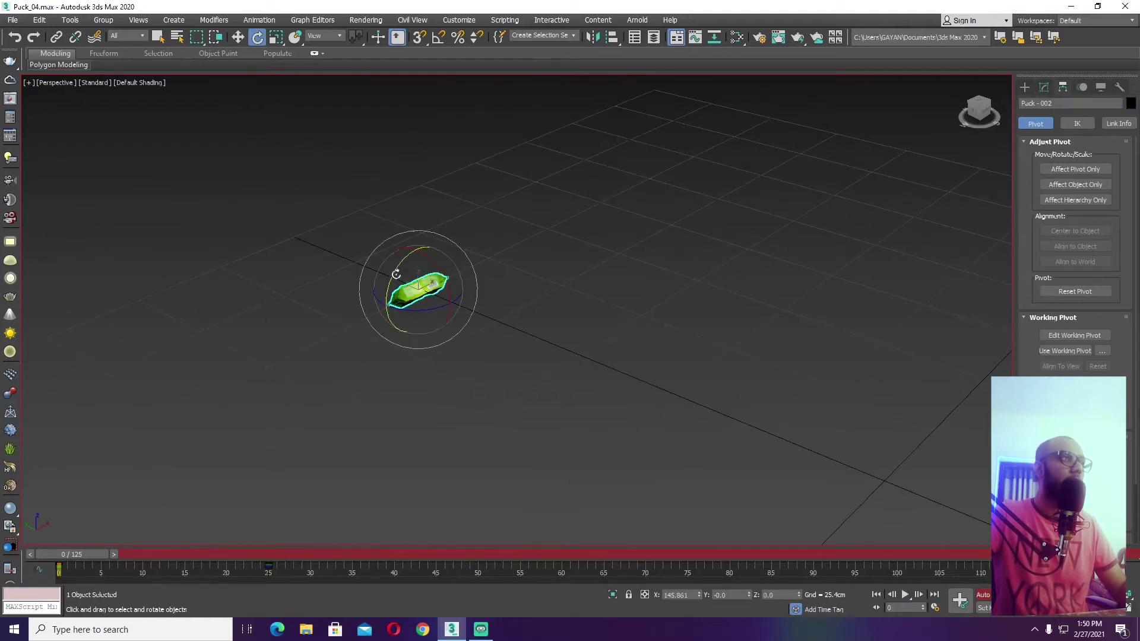
pyautogui.moveTo(441, 272)
pyautogui.mouseDown()
pyautogui.moveTo(280, 170)
pyautogui.moveTo(150, 120)
pyautogui.moveTo(101, 13)
pyautogui.moveTo(92, 583)
pyautogui.moveTo(63, 511)
pyautogui.moveTo(219, 586)
pyautogui.mouseUp()
pyautogui.press('n')
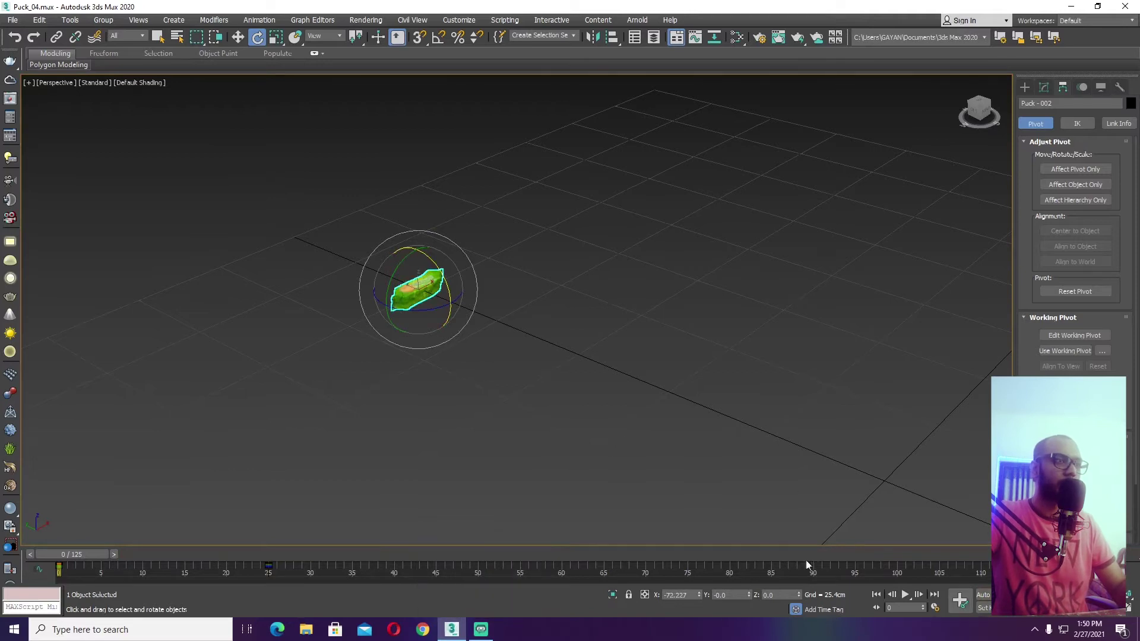
# - Play the animation in the perspective view, and switch to the four-viewport layout with the PhysCamera001 view active
pyautogui.click(905, 595)
pyautogui.click(906, 595)
pyautogui.press('e')
pyautogui.hotkey('alt', 'w')
pyautogui.click(769, 424)
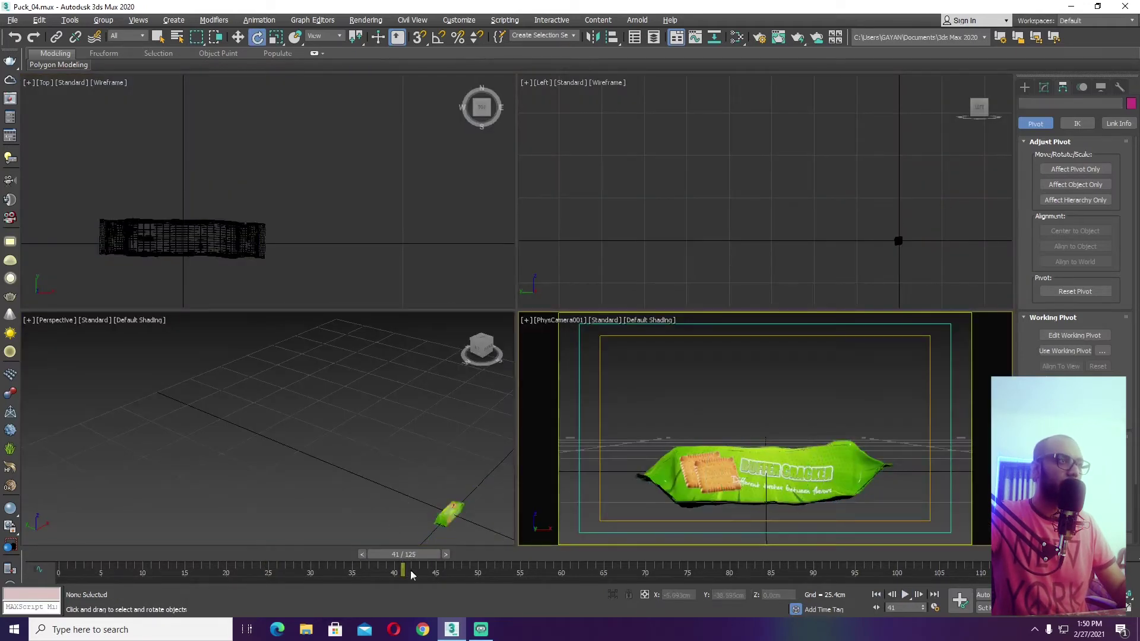
# - Replay the pack animation from frame 0 in the PhysCamera001 view
pyautogui.press('Home')
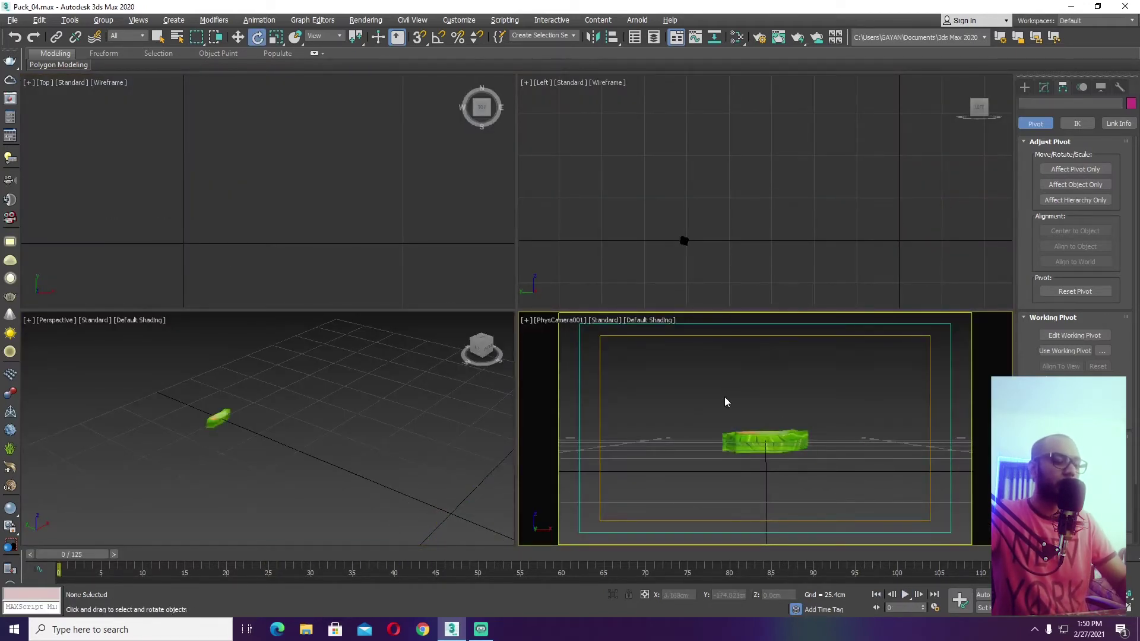
pyautogui.press('/')
pyautogui.press('/')
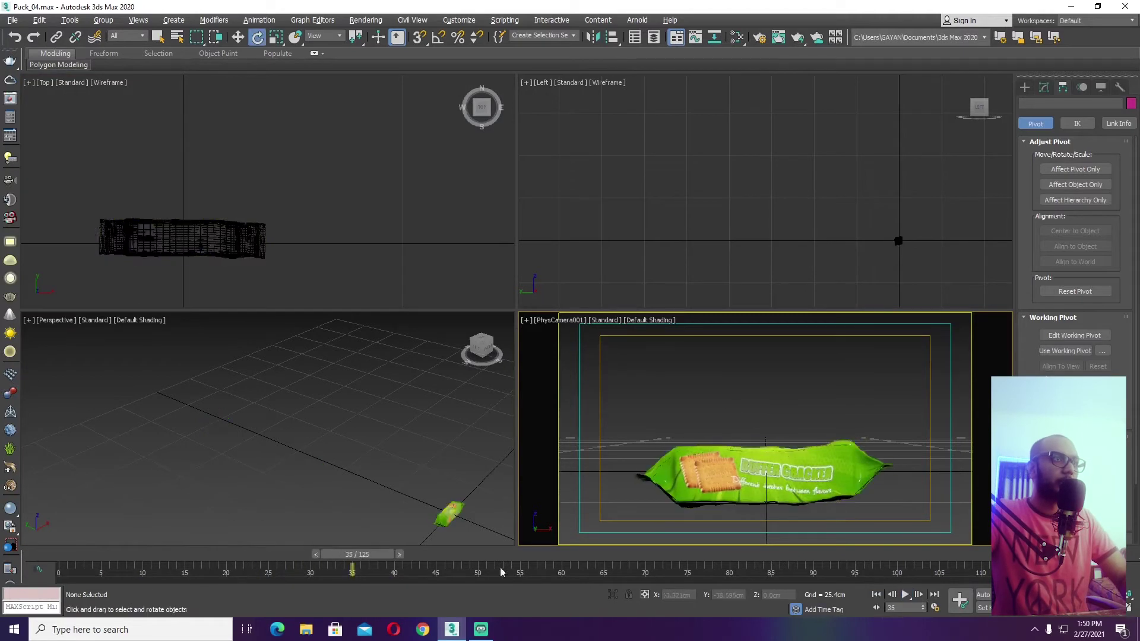
pyautogui.press('Home')
pyautogui.press('/')
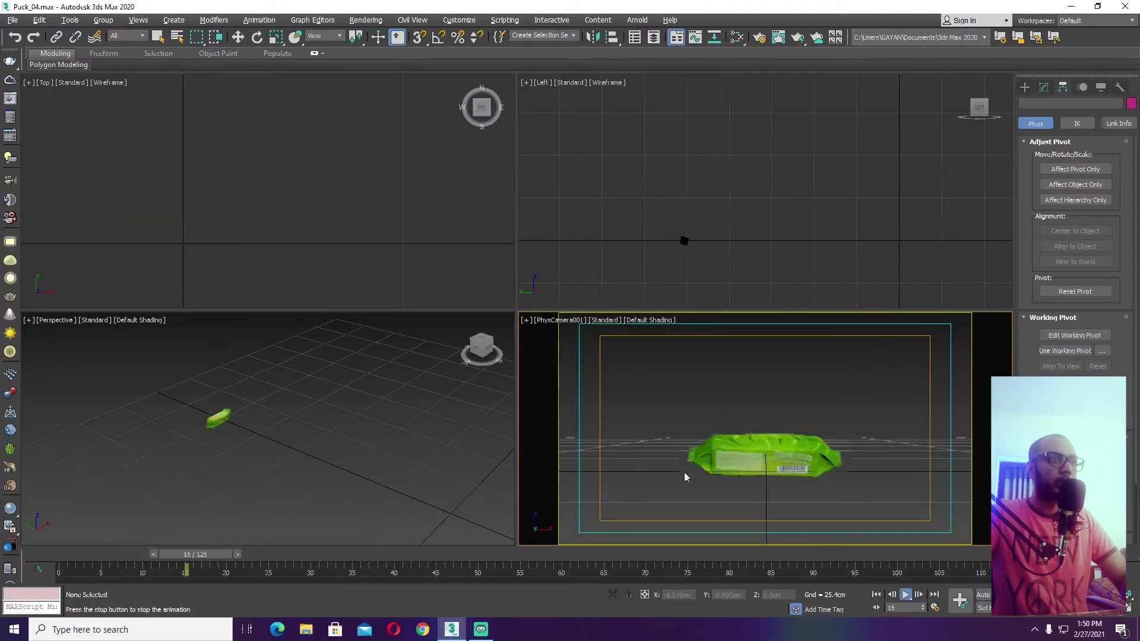
# - With Auto Key on, rotate the selected pack about 86.5 degrees around the X axis at frame 125
pyautogui.click(689, 474)
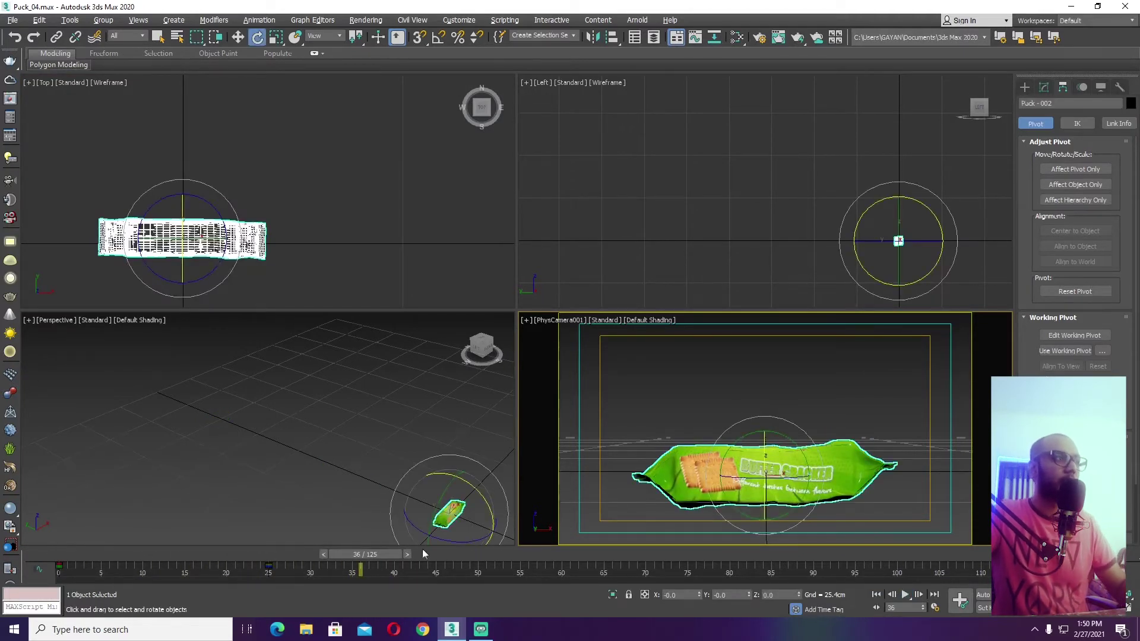
pyautogui.moveTo(386, 554); pyautogui.dragTo(1098, 555)
pyautogui.press('e')
pyautogui.press('n')
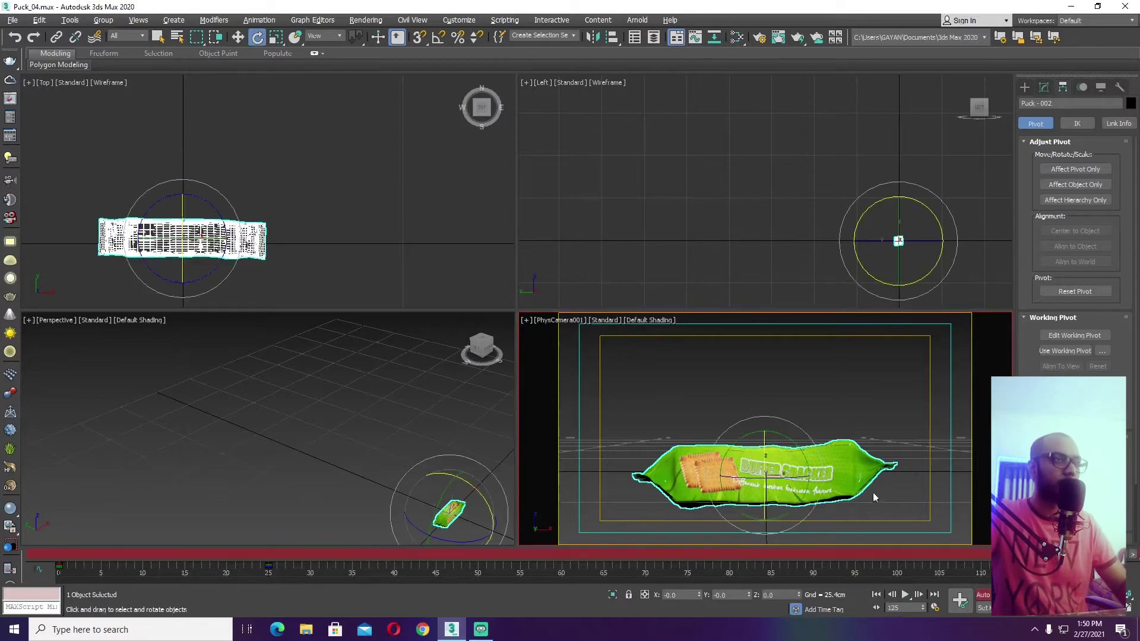
pyautogui.moveTo(766, 448); pyautogui.dragTo(776, 548)
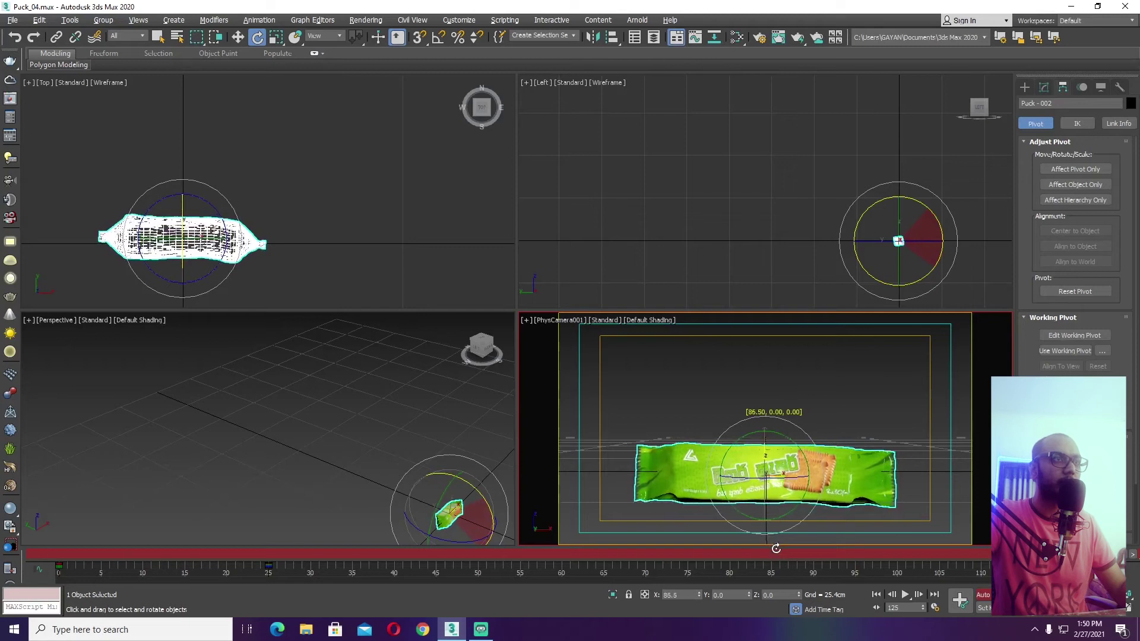
pyautogui.press('w')
# - Deselect the pack and play the animation from frame 0 to check its continued rotation through the camera
pyautogui.click(54, 568)
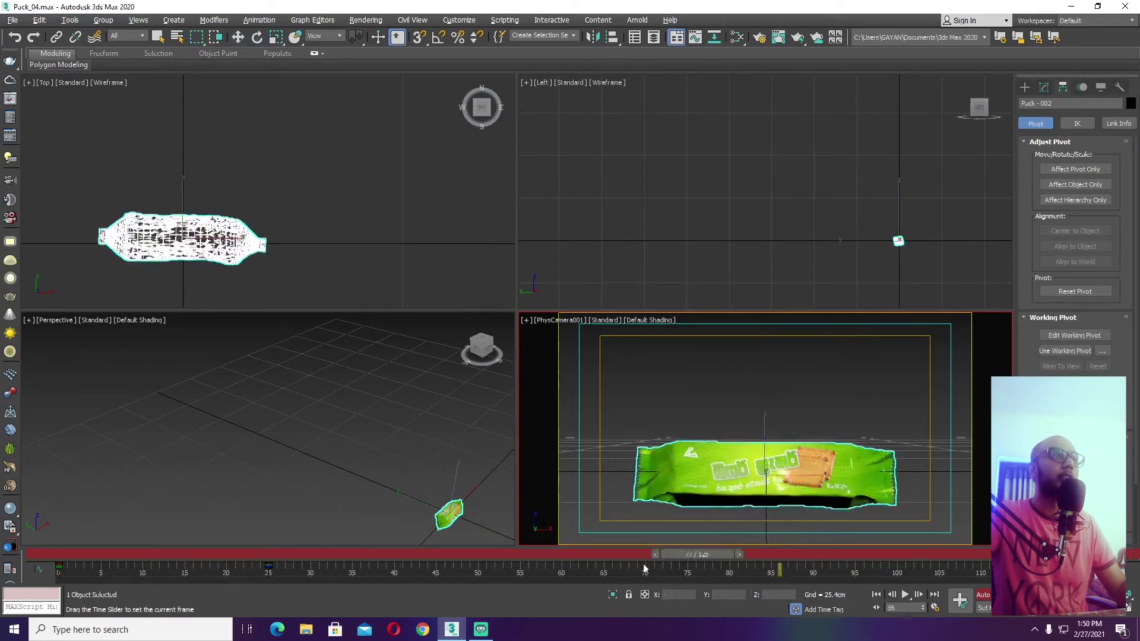
pyautogui.click(696, 420)
pyautogui.press('/')
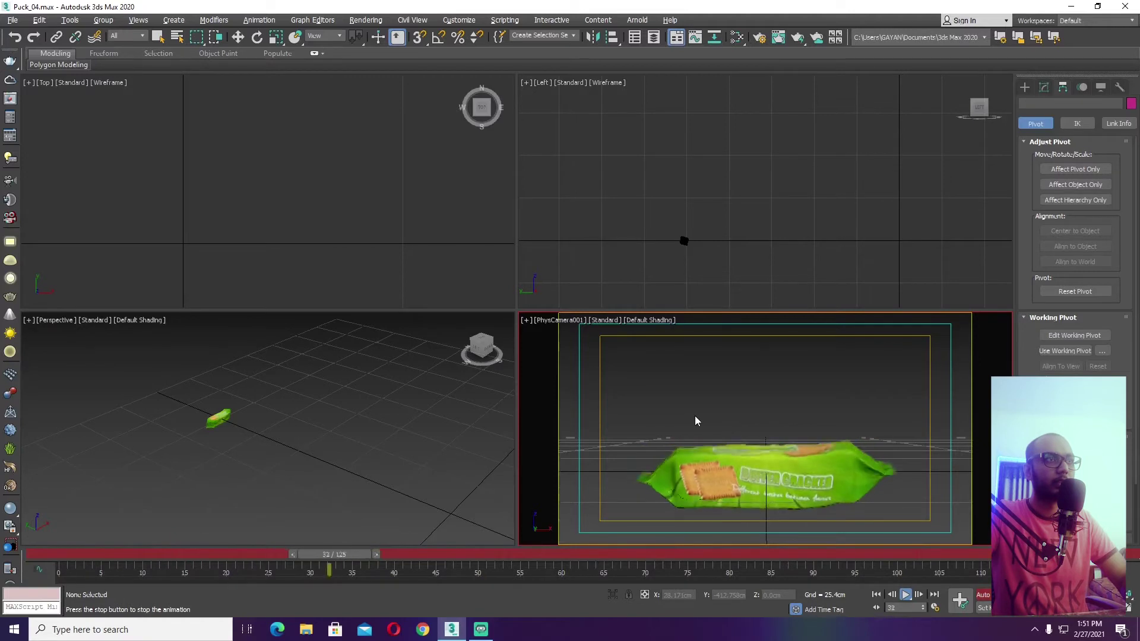
pyautogui.press('/')
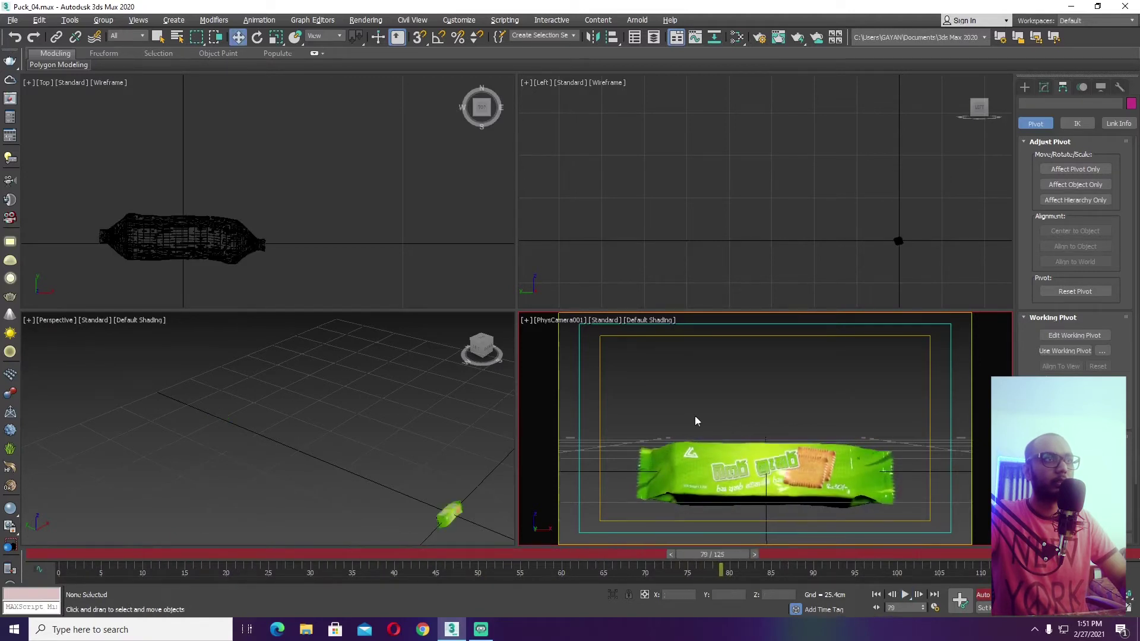
# - Select the pack, rotate it 60 degrees about the X axis at frame 25, and return to frame 0
pyautogui.moveTo(747, 556); pyautogui.dragTo(391, 557)
pyautogui.click(769, 464)
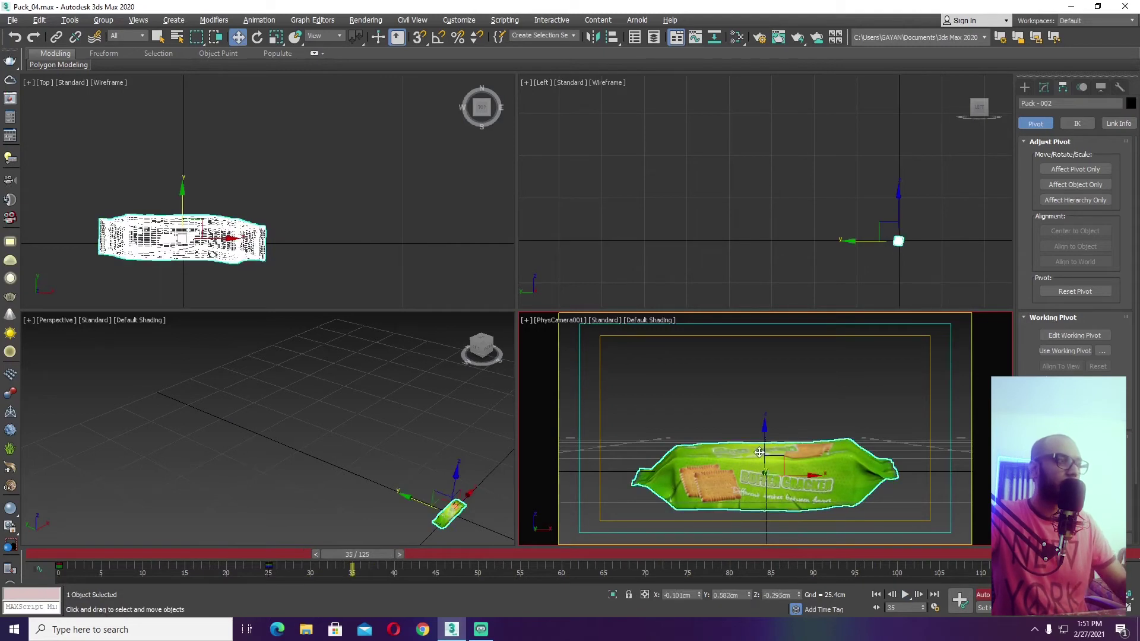
pyautogui.moveTo(365, 564); pyautogui.dragTo(272, 565)
pyautogui.press('e')
pyautogui.moveTo(764, 452); pyautogui.dragTo(770, 523)
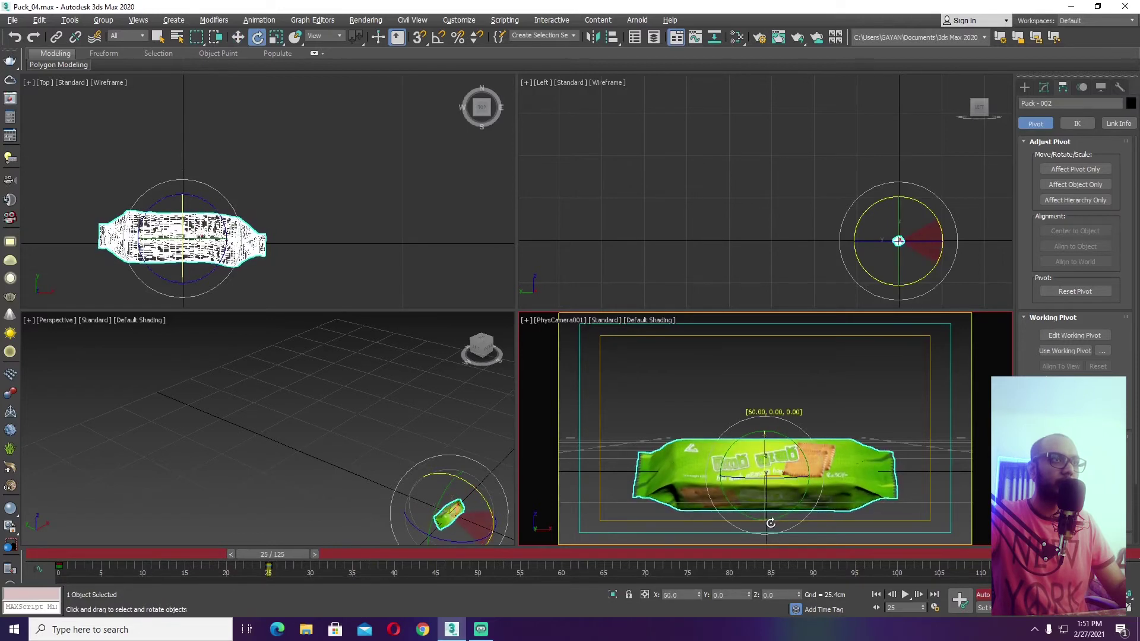
pyautogui.press('w')
pyautogui.press('Home')
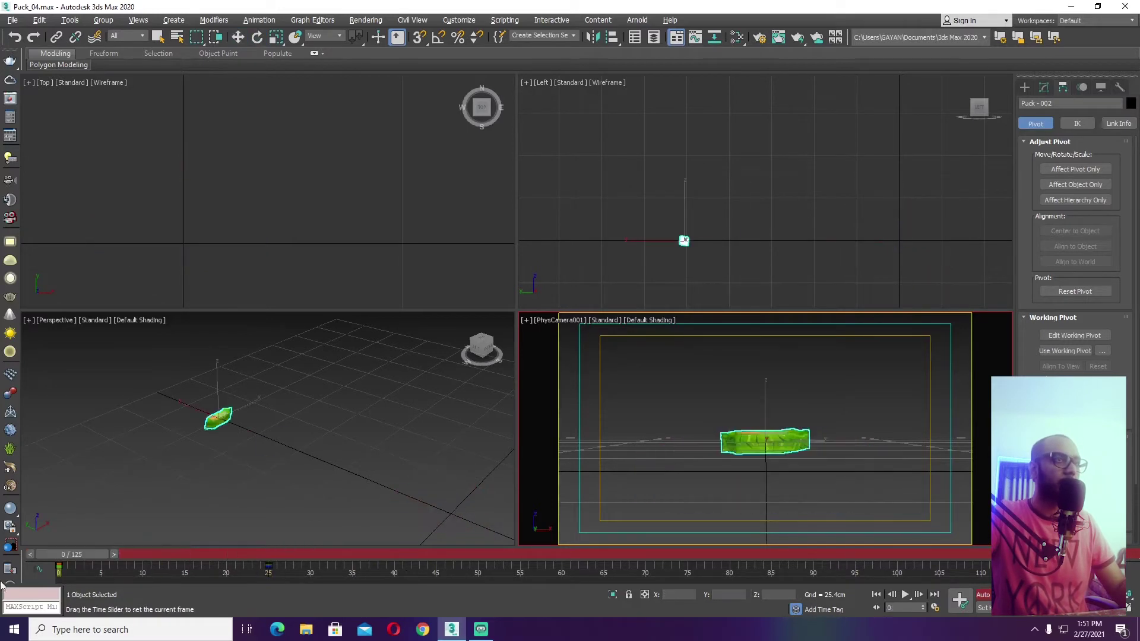
# - With Auto Key off, raise the pack slightly at frame 125 to a Z position of about 1.6 cm
pyautogui.press('n')
pyautogui.click(770, 502)
pyautogui.press('End')
pyautogui.click(779, 482)
pyautogui.moveTo(762, 435); pyautogui.dragTo(763, 411)
# - With Auto Key on, tilt the pack about the Y axis to about -8.8 degrees at frame 125 and about 14.6 degrees at frame 0
pyautogui.press('e')
pyautogui.press('n')
pyautogui.moveTo(787, 414); pyautogui.dragTo(794, 441)
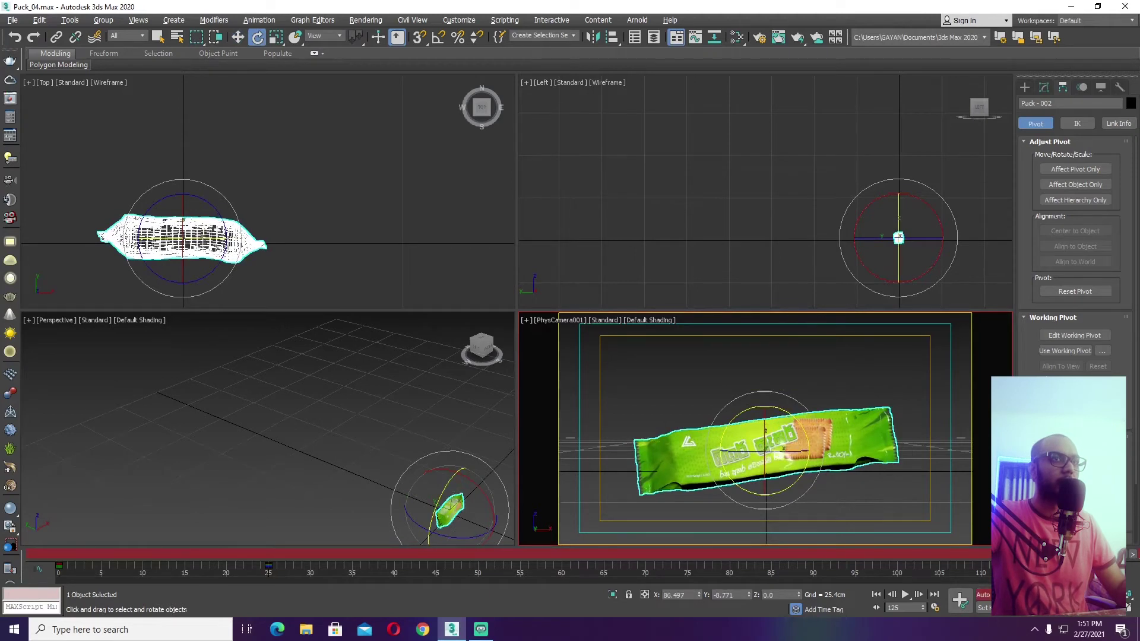
pyautogui.press('Home')
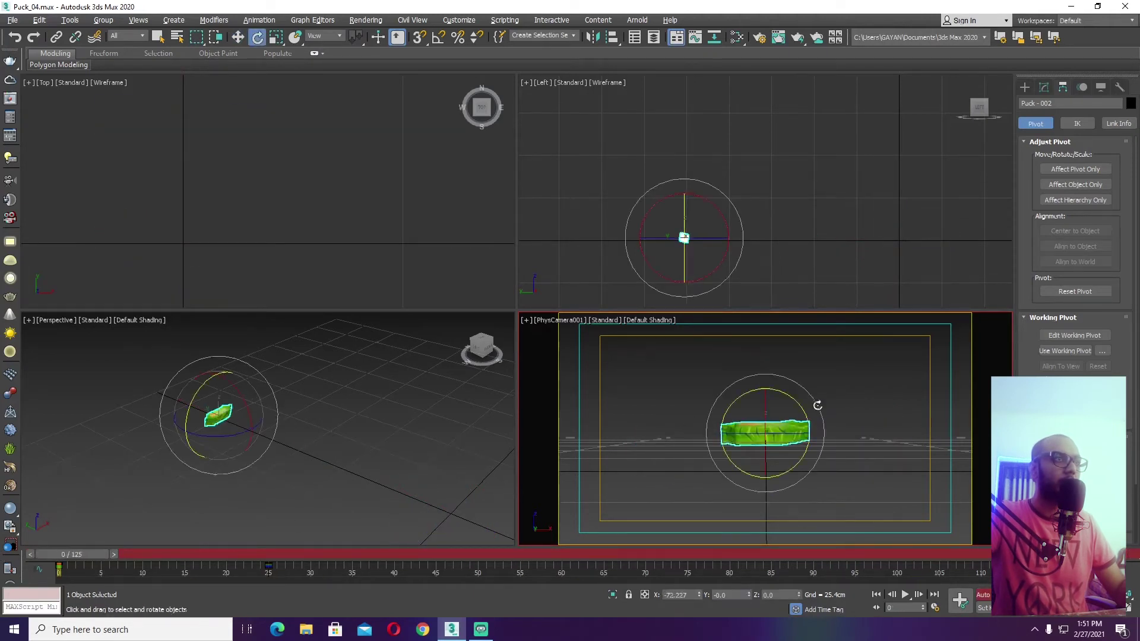
pyautogui.moveTo(799, 398); pyautogui.dragTo(811, 415)
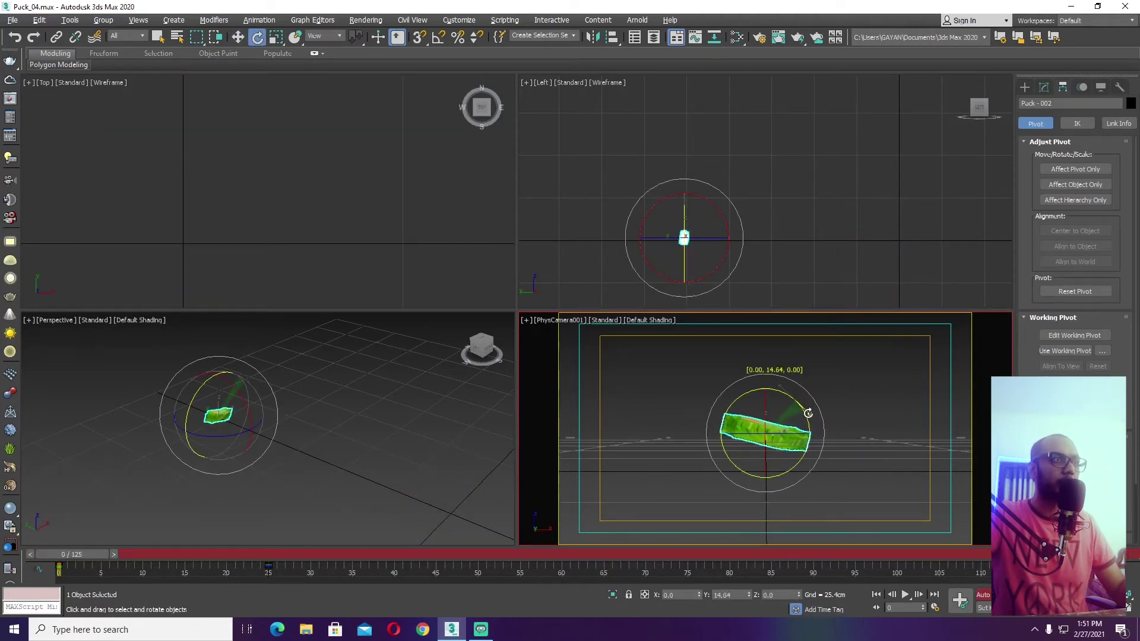
# - Scrub through the timeline, turn off Auto Key, deselect the pack, and play the animation to check the tilt
pyautogui.moveTo(68, 562); pyautogui.dragTo(899, 557)
pyautogui.press('e')
pyautogui.press('n')
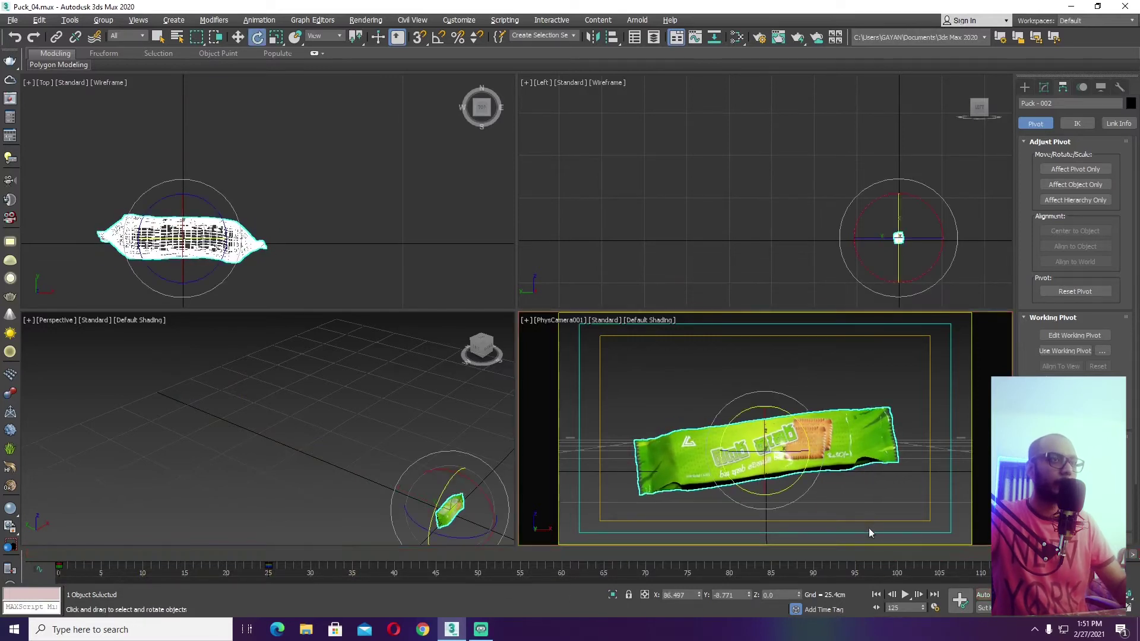
pyautogui.click(870, 507)
pyautogui.press('/')
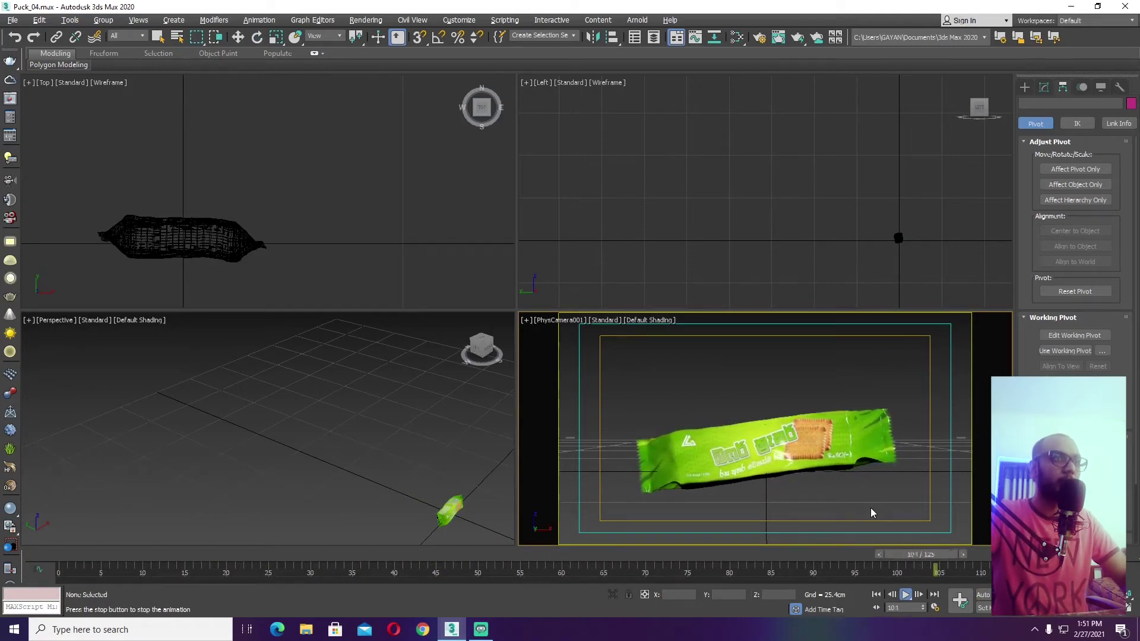
# - Return to frame 0, select the pack for moving in the Left view, and display its motion path
pyautogui.press('Home')
pyautogui.press('e')
pyautogui.click(776, 452)
pyautogui.press('w')
pyautogui.rightClick(764, 218)
pyautogui.click(1082, 87)
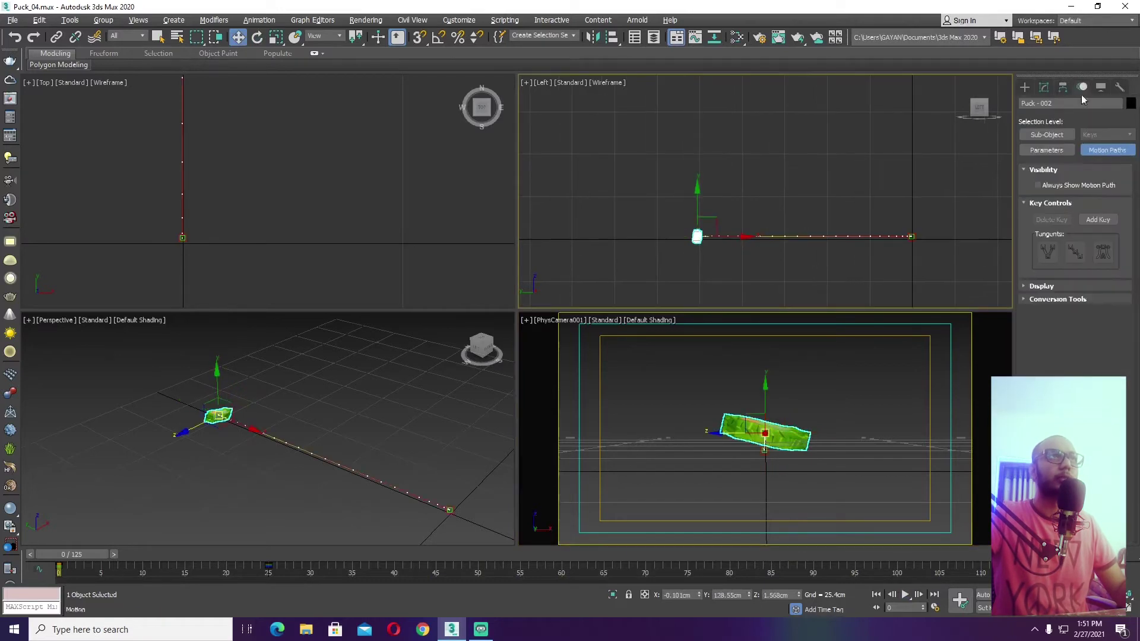
# - With Auto Key on at frame 0, lower the pack in the Left view to about -22.8 cm in Z
pyautogui.moveTo(706, 241); pyautogui.dragTo(682, 224, button='middle')
pyautogui.press('n')
pyautogui.moveTo(705, 155); pyautogui.dragTo(692, 236)
pyautogui.moveTo(727, 271); pyautogui.dragTo(664, 197)
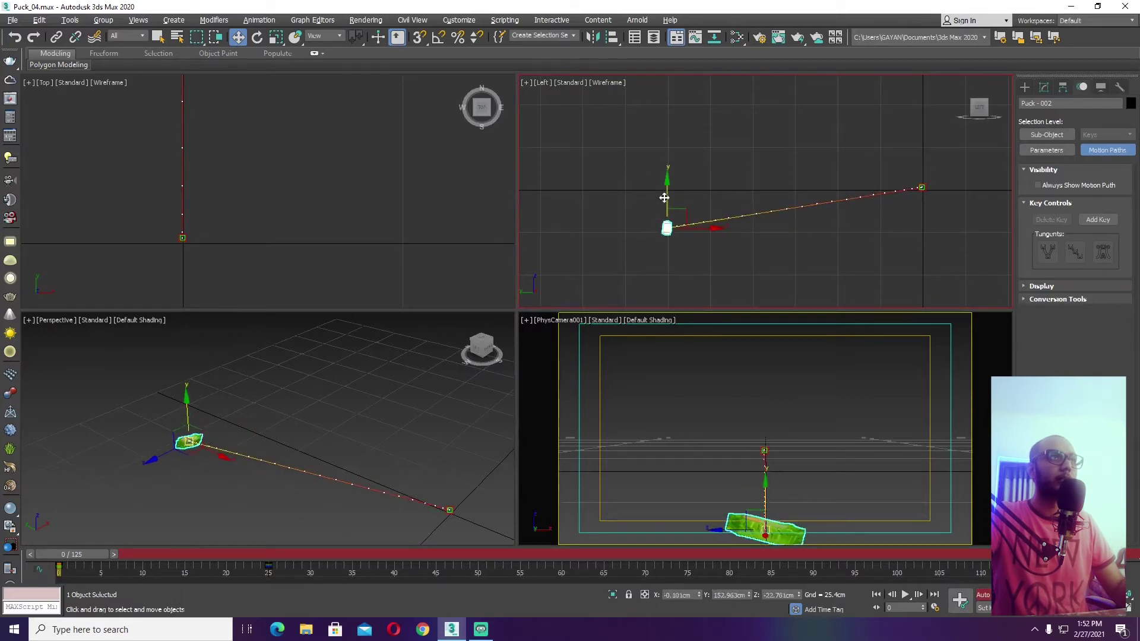
# - Raise the pack at frame 13 to about 9.7 cm in Z so its path arcs, and return to frame 0
pyautogui.moveTo(116, 565); pyautogui.dragTo(213, 567)
pyautogui.moveTo(803, 172); pyautogui.dragTo(793, 144)
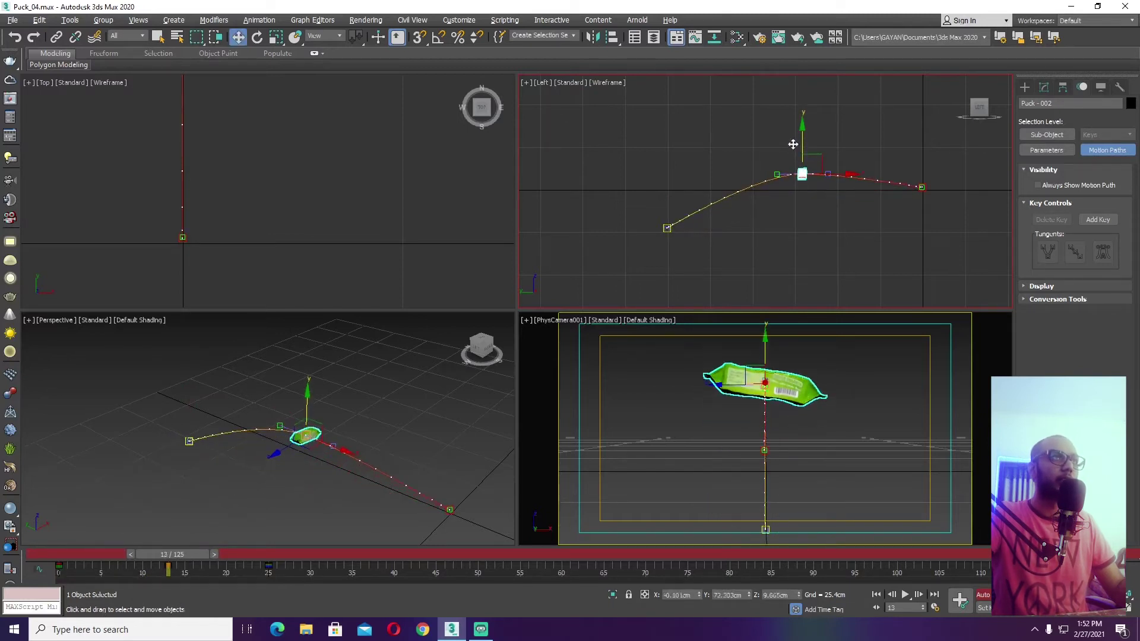
pyautogui.moveTo(187, 558); pyautogui.dragTo(30, 574)
# - Play the arced pack animation in the PhysCamera001 view and stop it
pyautogui.middleClick(844, 415)
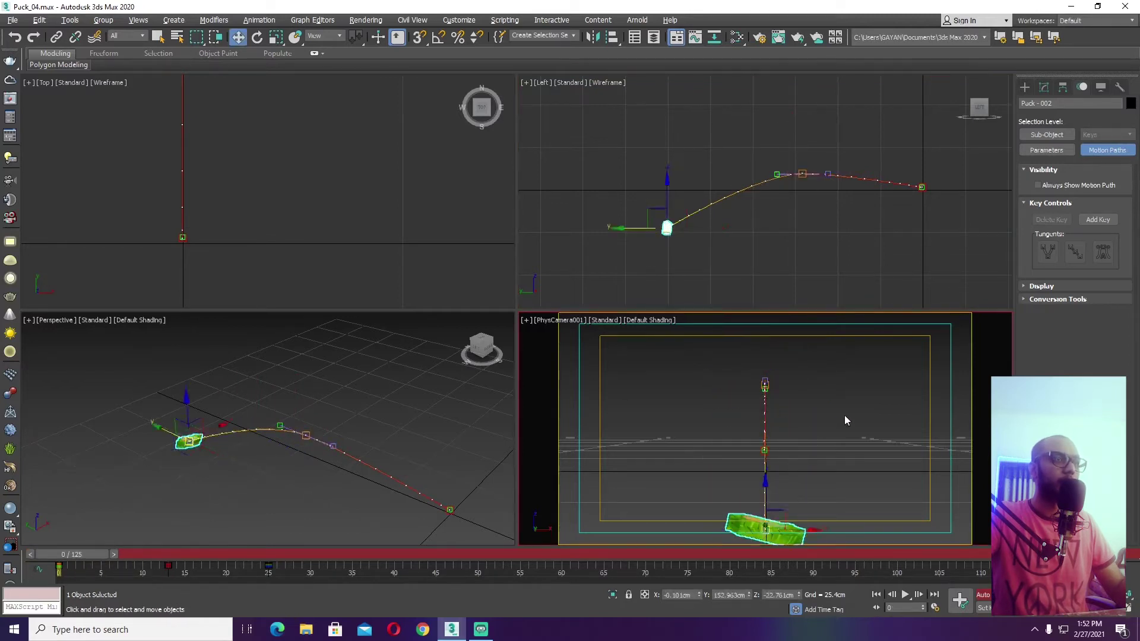
pyautogui.press('/')
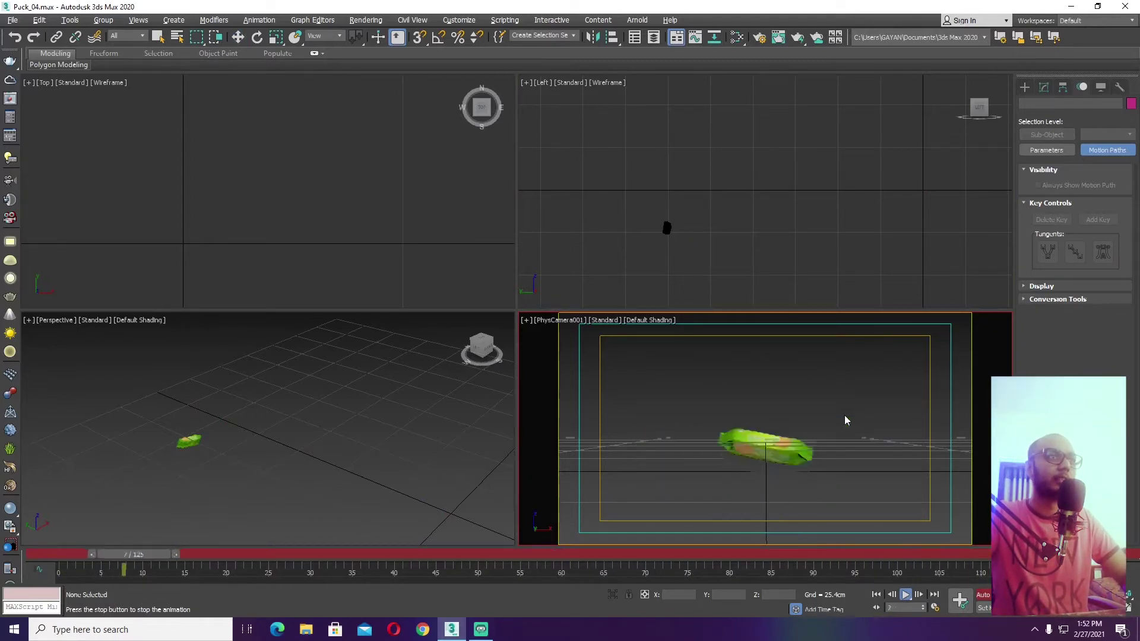
pyautogui.press('w')
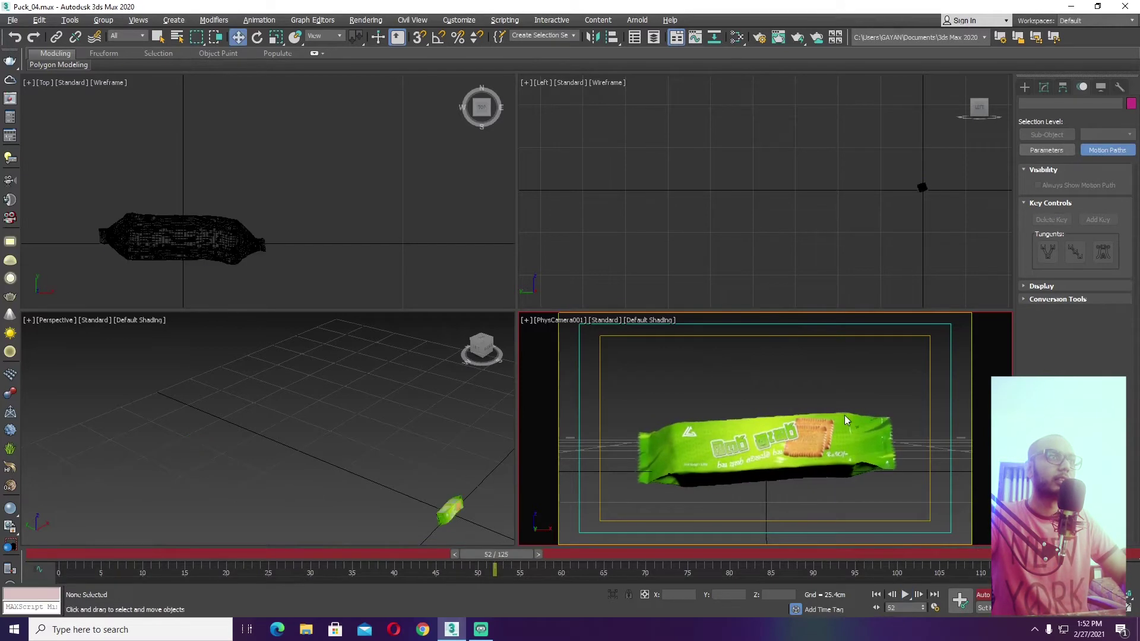
# - Select the pack, scale it uniformly down to almost nothing at frame 0, and turn off Auto Key
pyautogui.click(844, 415)
pyautogui.press('Home')
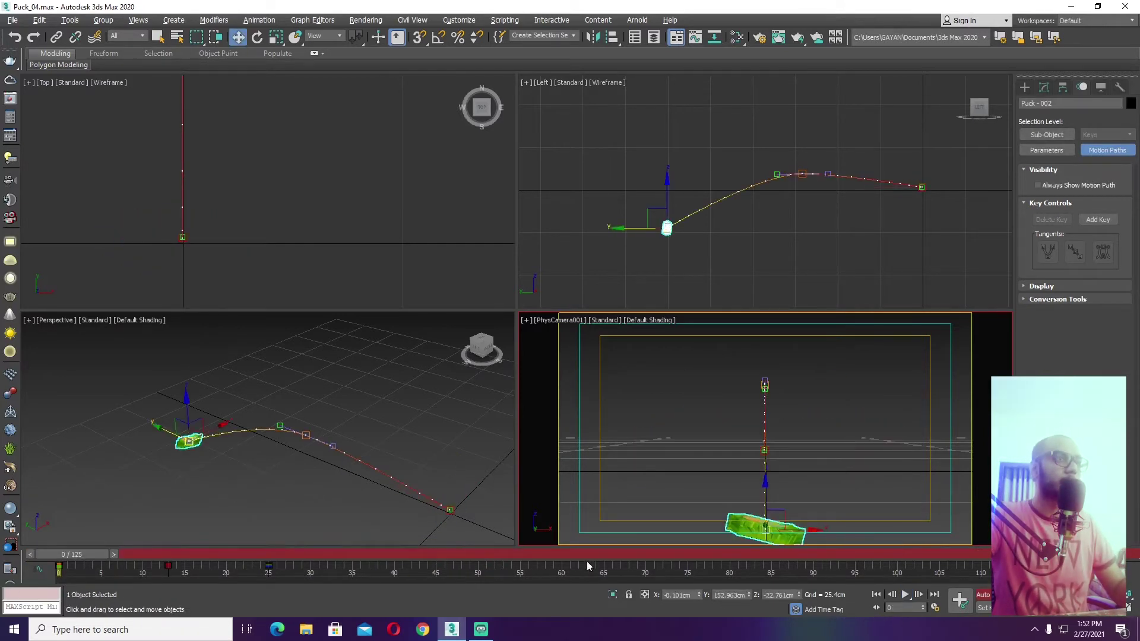
pyautogui.press('r')
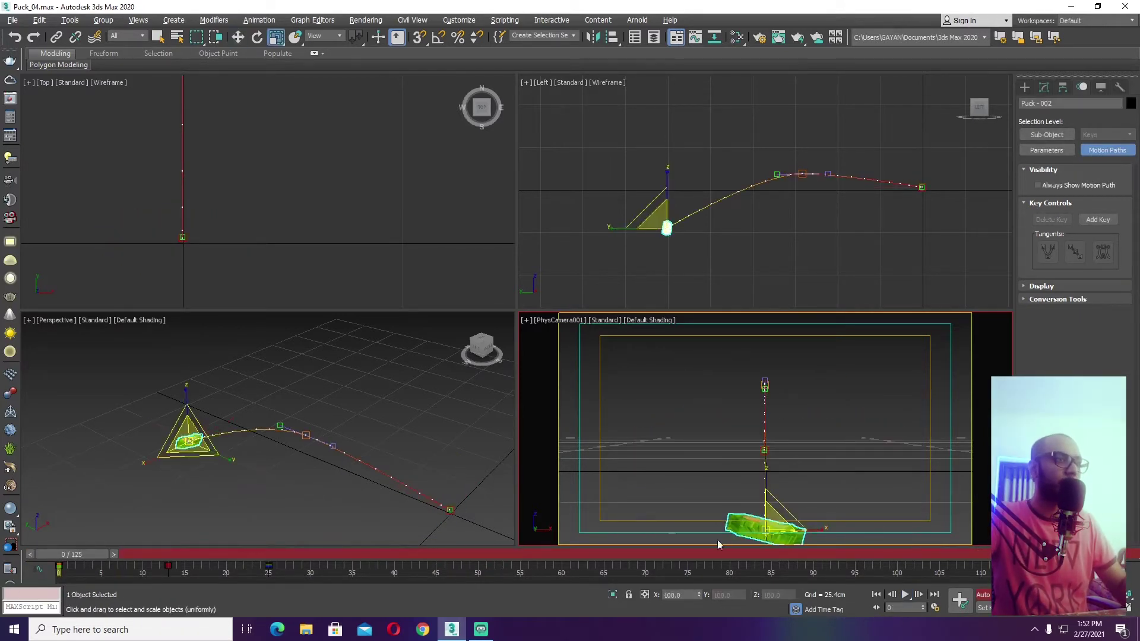
pyautogui.moveTo(766, 525); pyautogui.dragTo(783, 114)
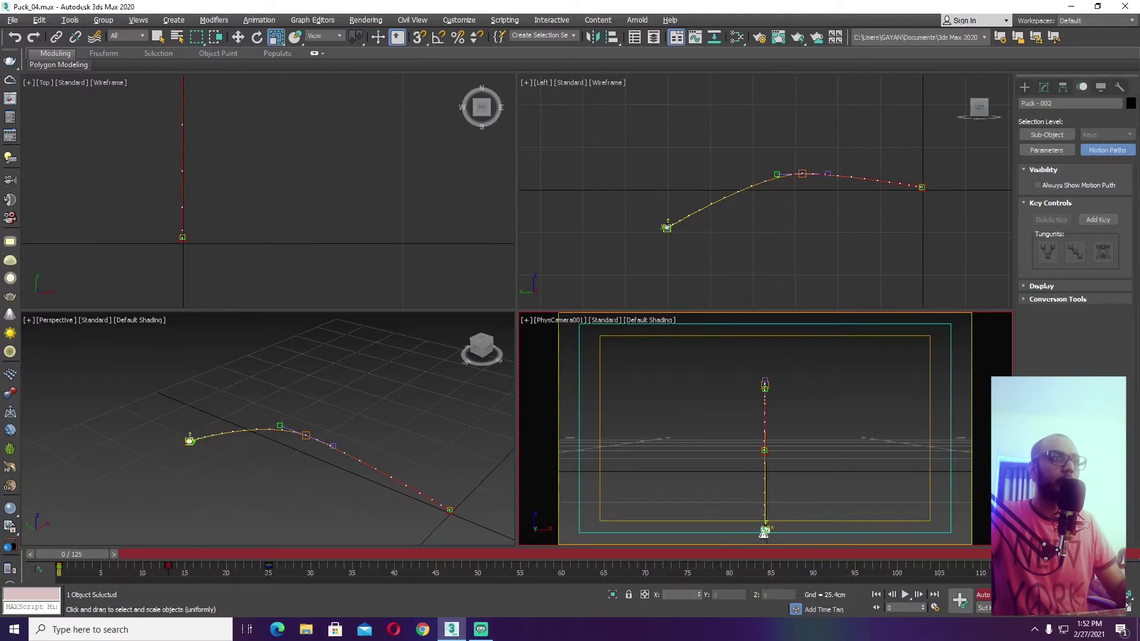
pyautogui.press('w')
pyautogui.press('n')
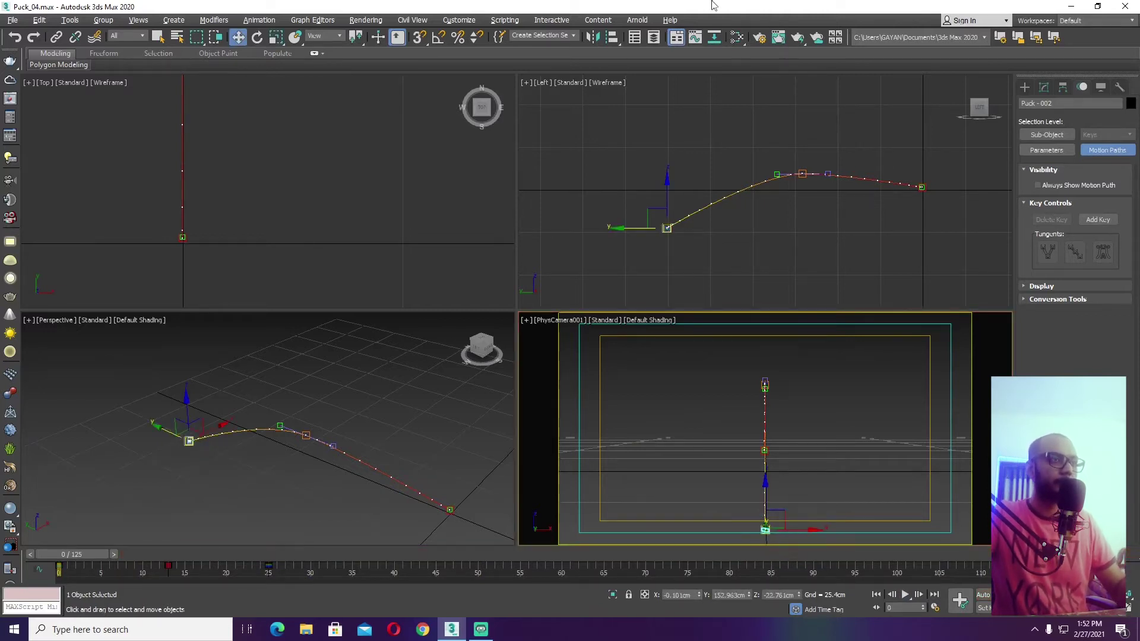
# - Deselect the pack and play the animation to check its growth from the tiny starting size
pyautogui.click(708, 379)
pyautogui.press('/')
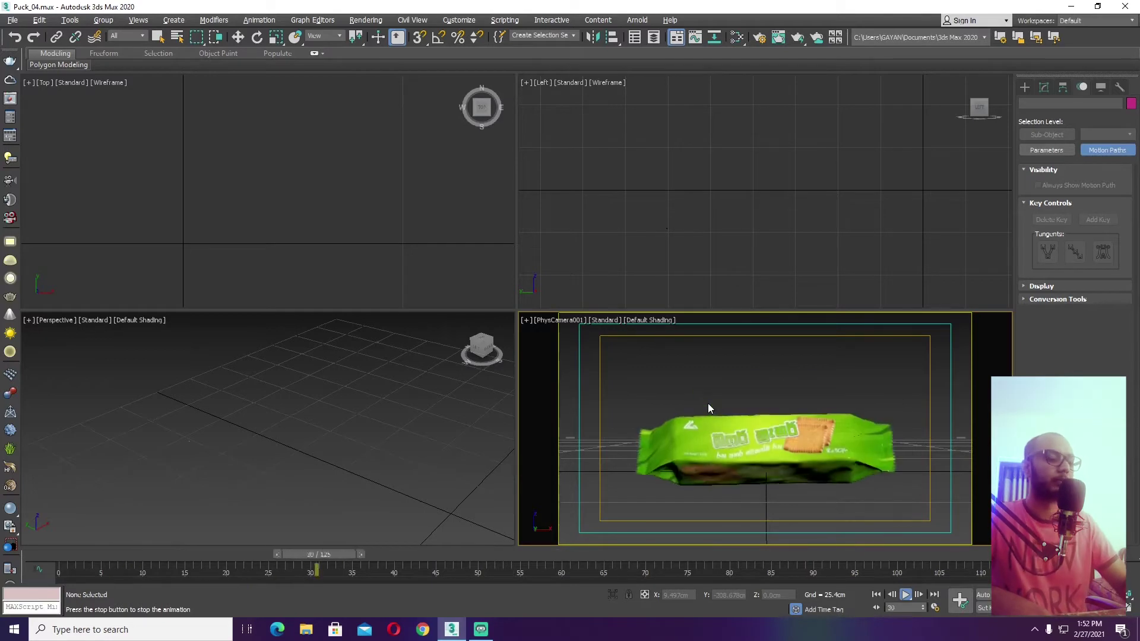
pyautogui.press('/')
# - Select the pack, go to frame 38, and add a Twist modifier on top of its modifier stack
pyautogui.click(808, 438)
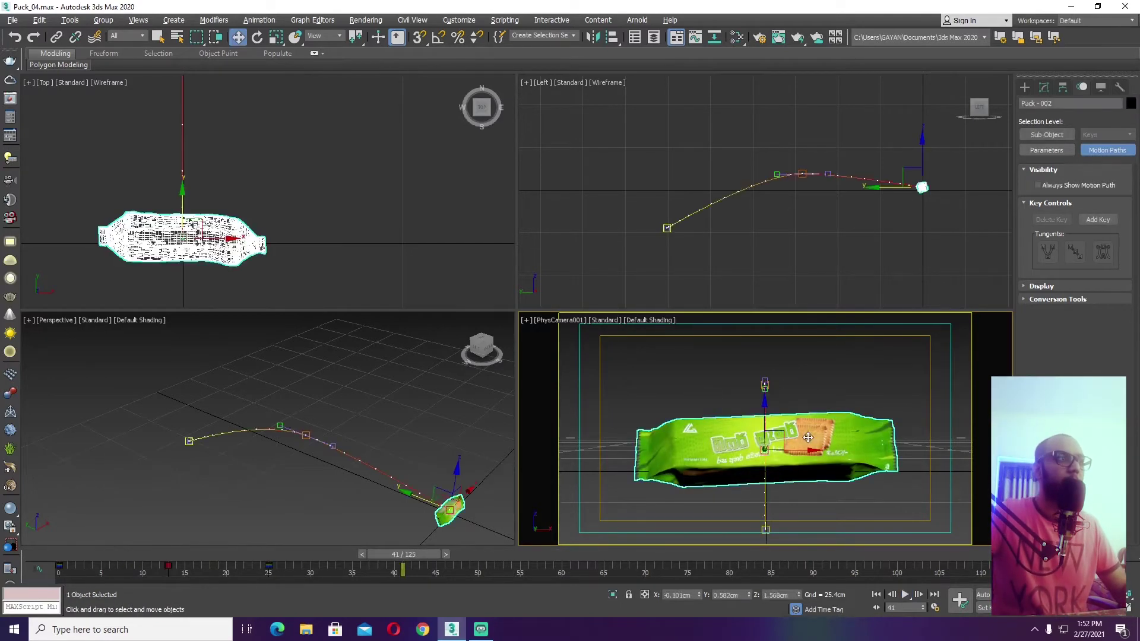
pyautogui.moveTo(433, 554); pyautogui.dragTo(404, 586)
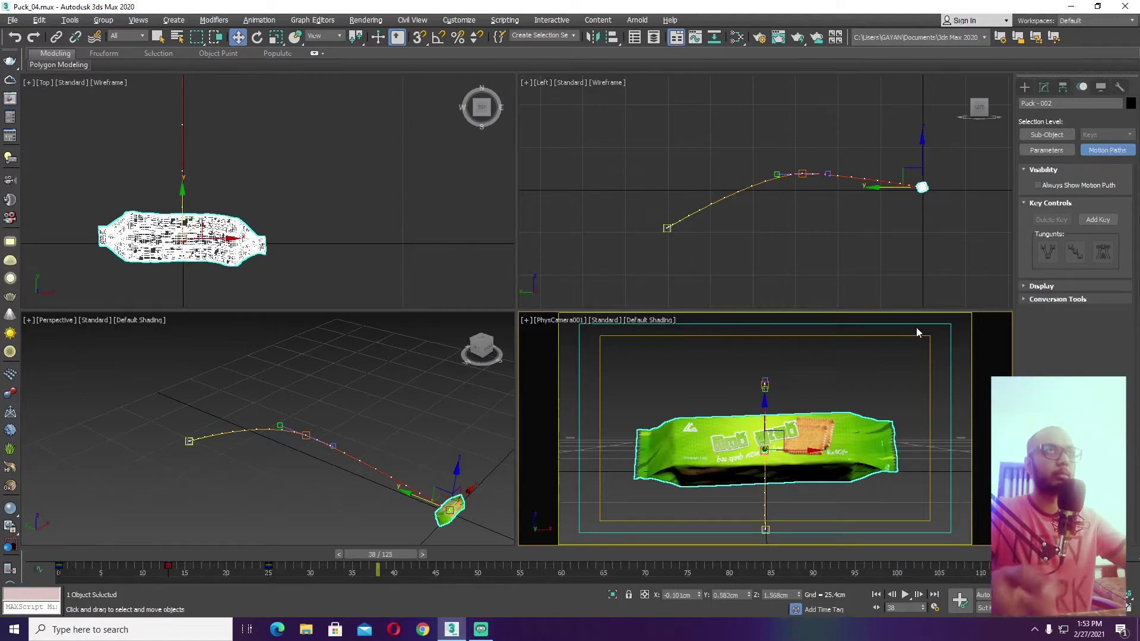
pyautogui.click(1061, 86)
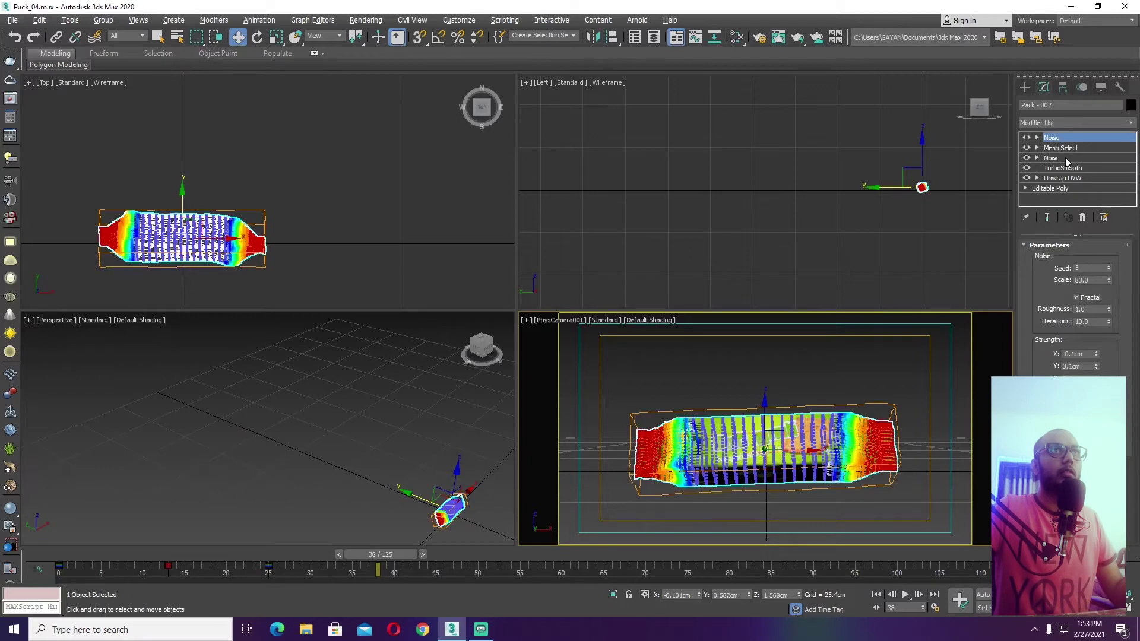
pyautogui.click(1062, 157)
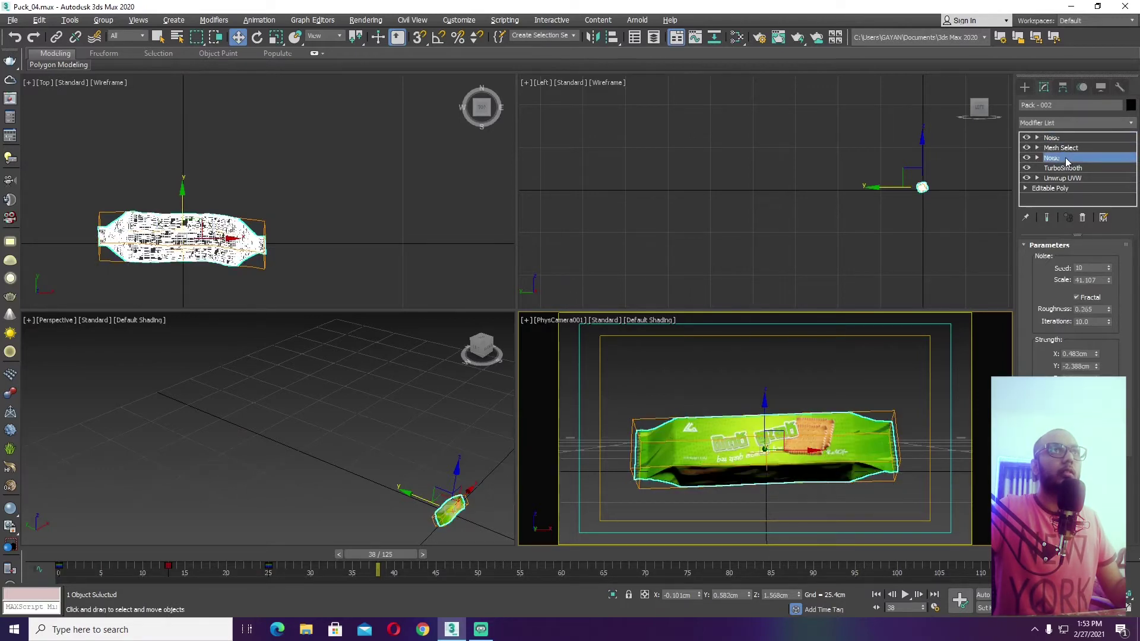
pyautogui.click(1060, 138)
pyautogui.click(1055, 123)
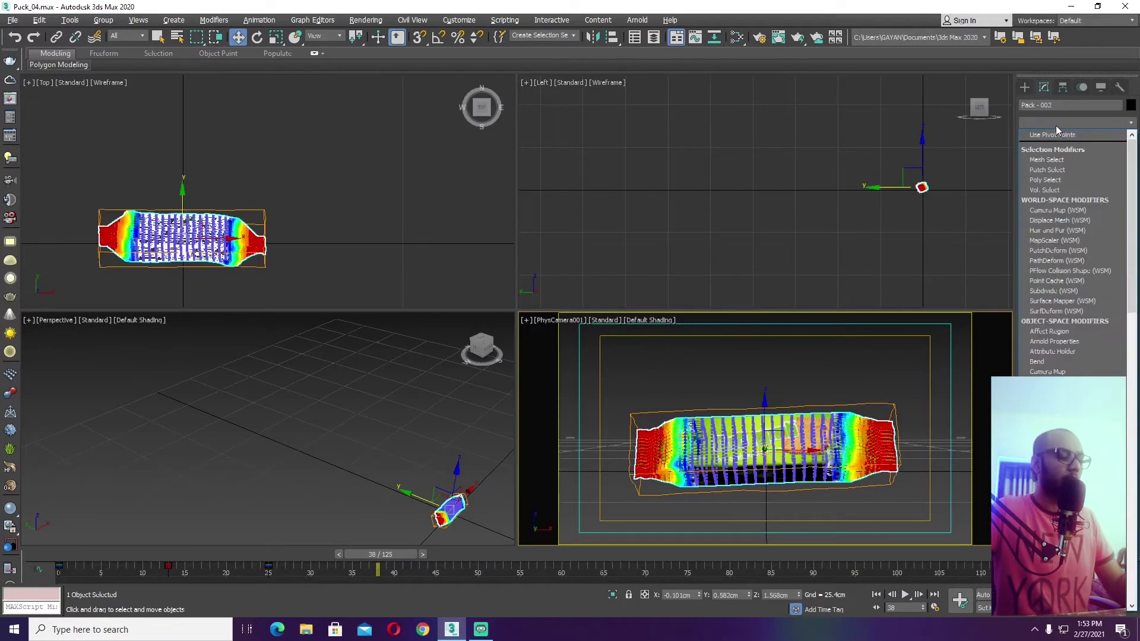
pyautogui.press('t')
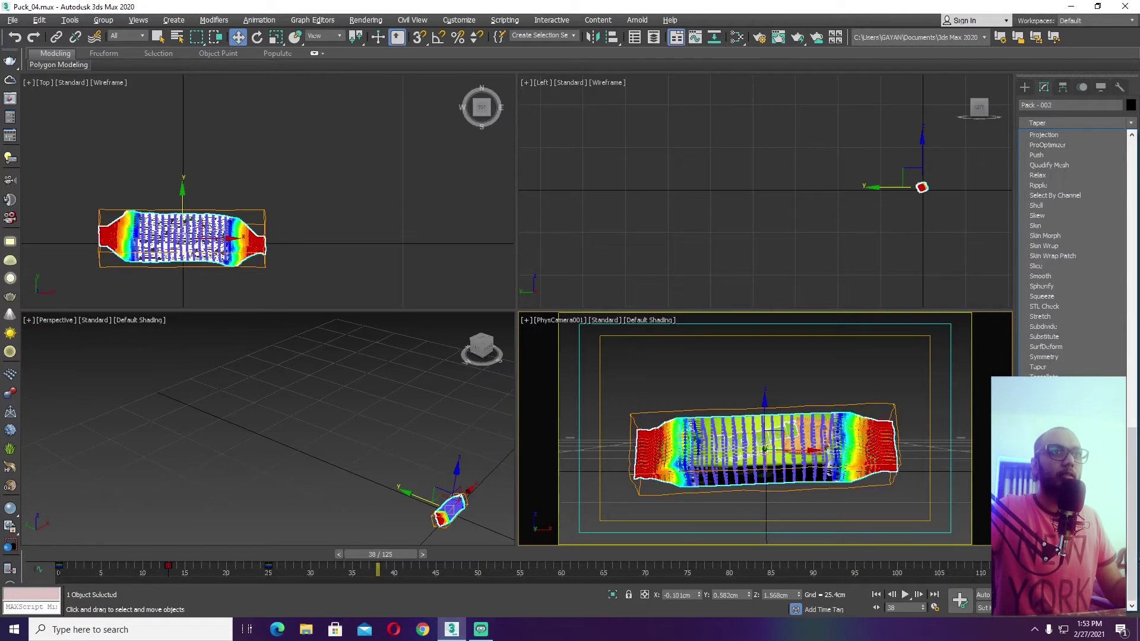
pyautogui.press('t')
pyautogui.press('t')
pyautogui.press('t')
pyautogui.press('Return')
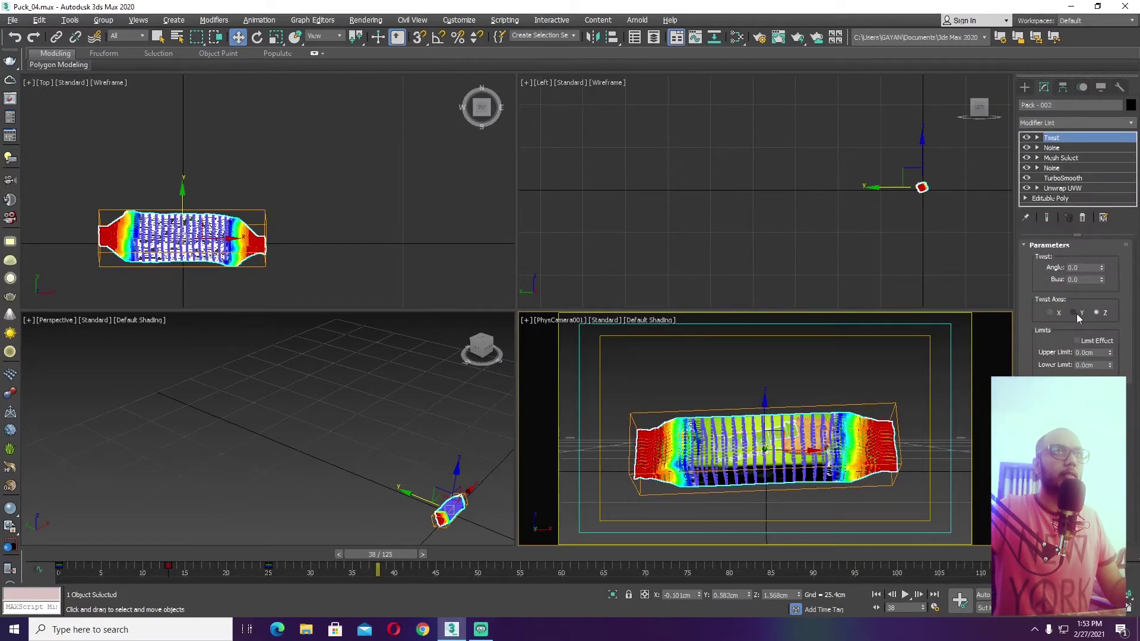
# - Set the Twist angle to 101.5 around the X axis and deselect the pack
pyautogui.moveTo(1102, 267); pyautogui.dragTo(1101, 229)
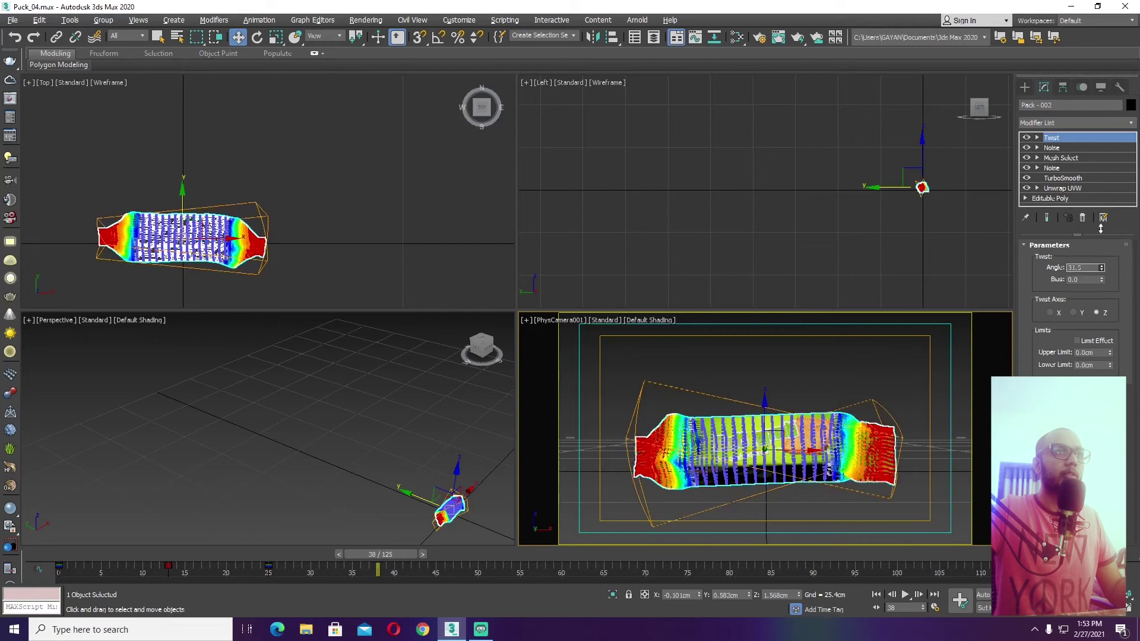
pyautogui.click(1075, 313)
pyautogui.moveTo(1102, 268); pyautogui.dragTo(1106, 198)
pyautogui.click(1055, 314)
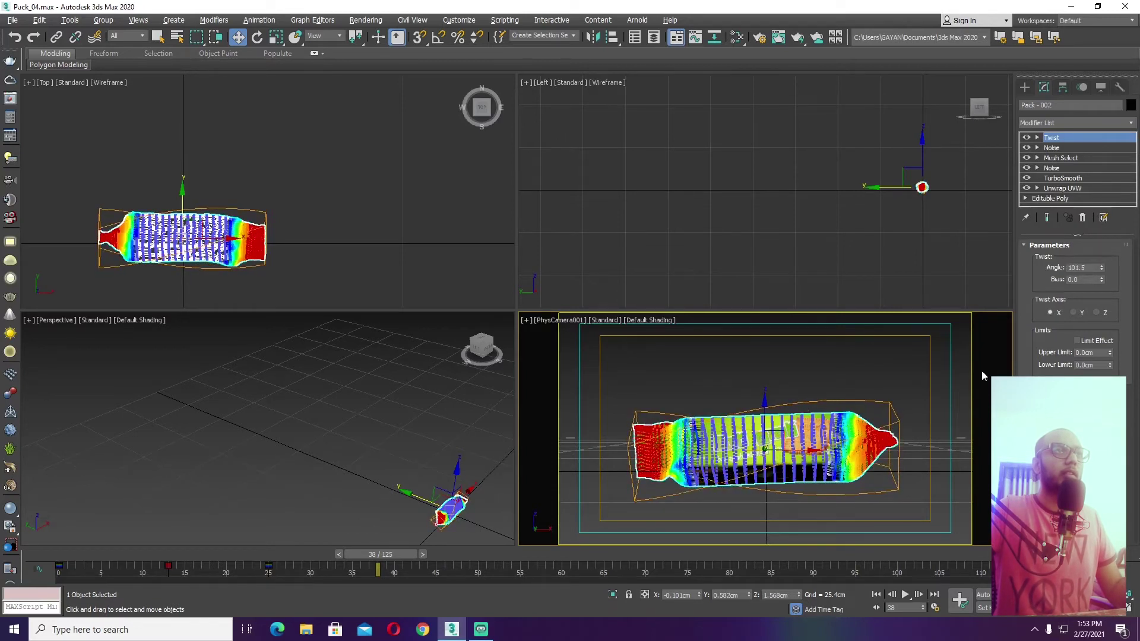
pyautogui.click(921, 373)
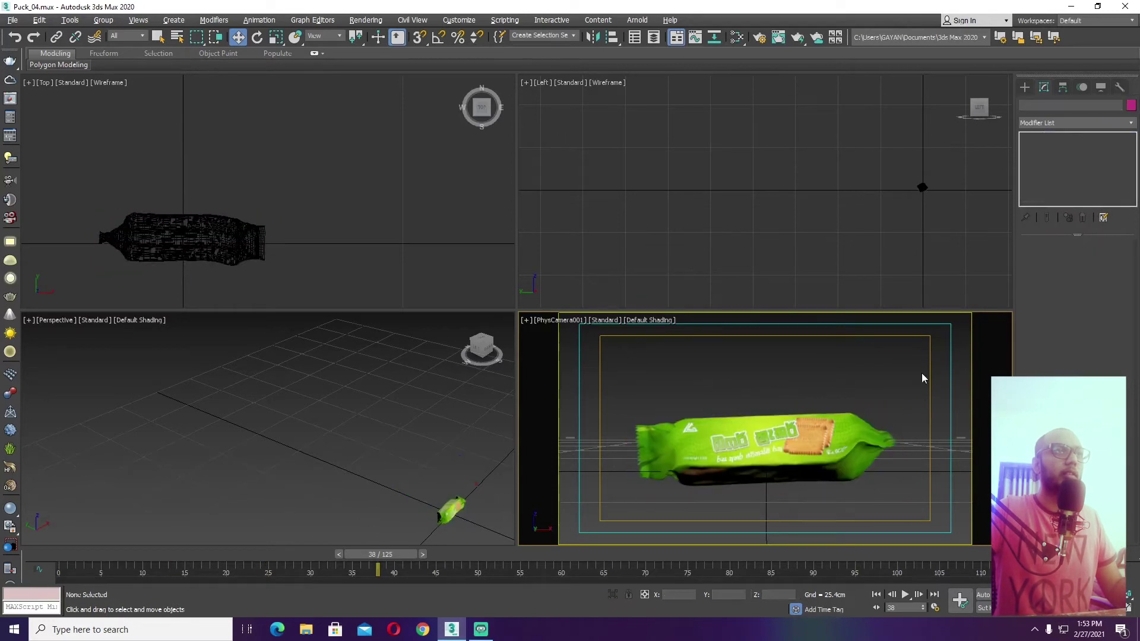
# - Move the Twist modifier below Mesh Select in the pack's modifier stack and check the twisted body
pyautogui.click(870, 424)
pyautogui.moveTo(1061, 161); pyautogui.dragTo(1061, 168)
pyautogui.click(854, 364)
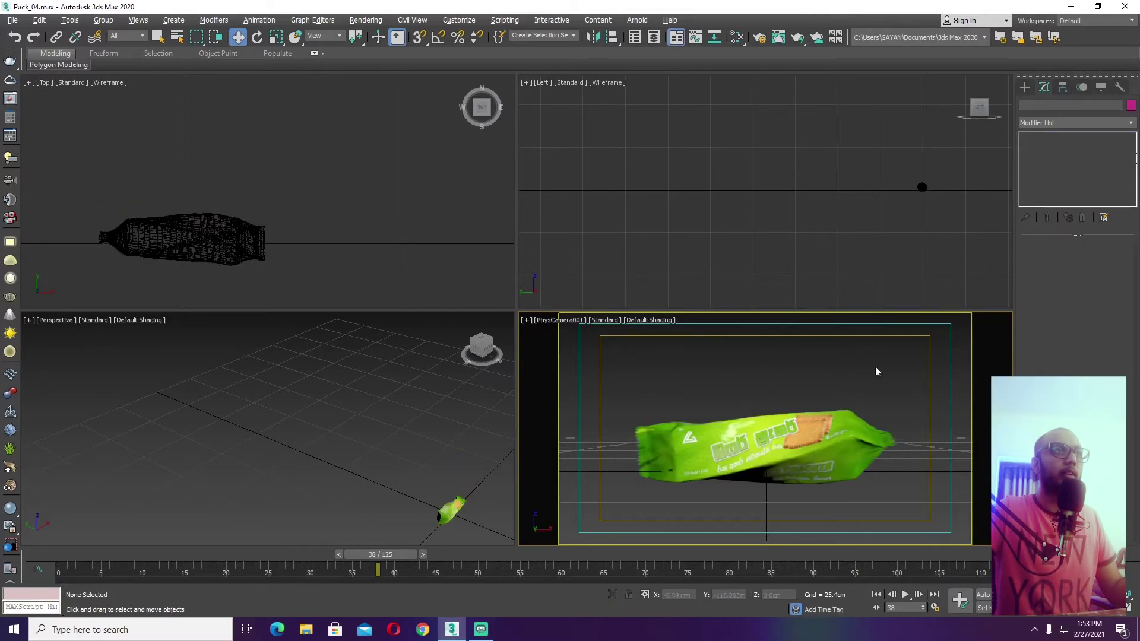
pyautogui.click(855, 426)
pyautogui.click(878, 376)
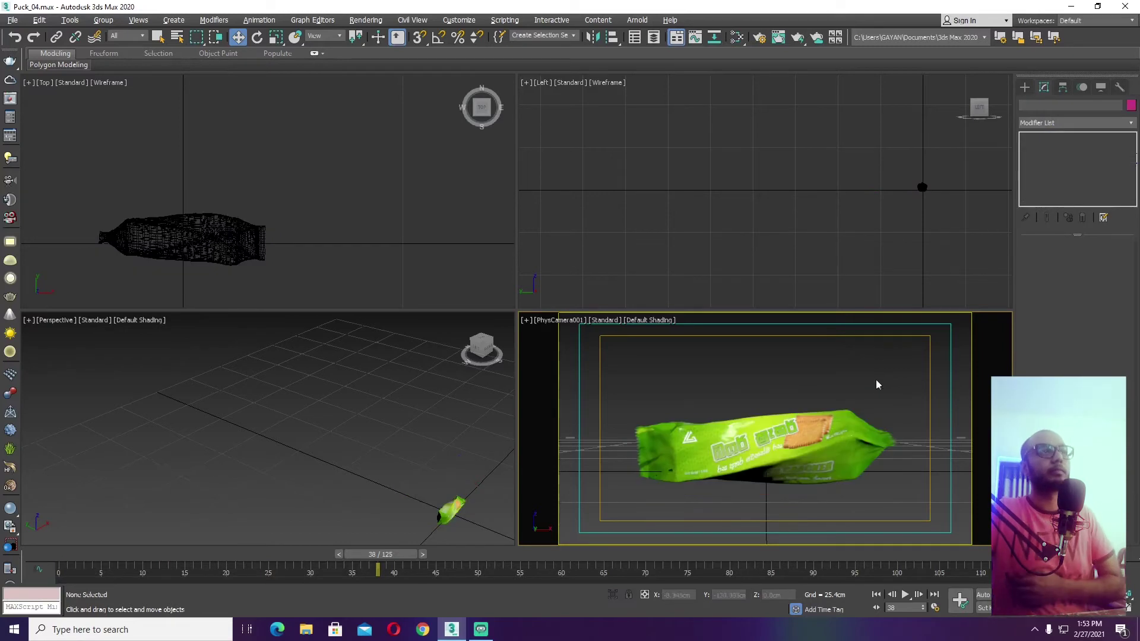
# - With Auto Key on, key the Twist angle at frame 35 to untwist the pack, return to frame 0, and turn off Auto Key
pyautogui.moveTo(383, 555); pyautogui.dragTo(149, 564)
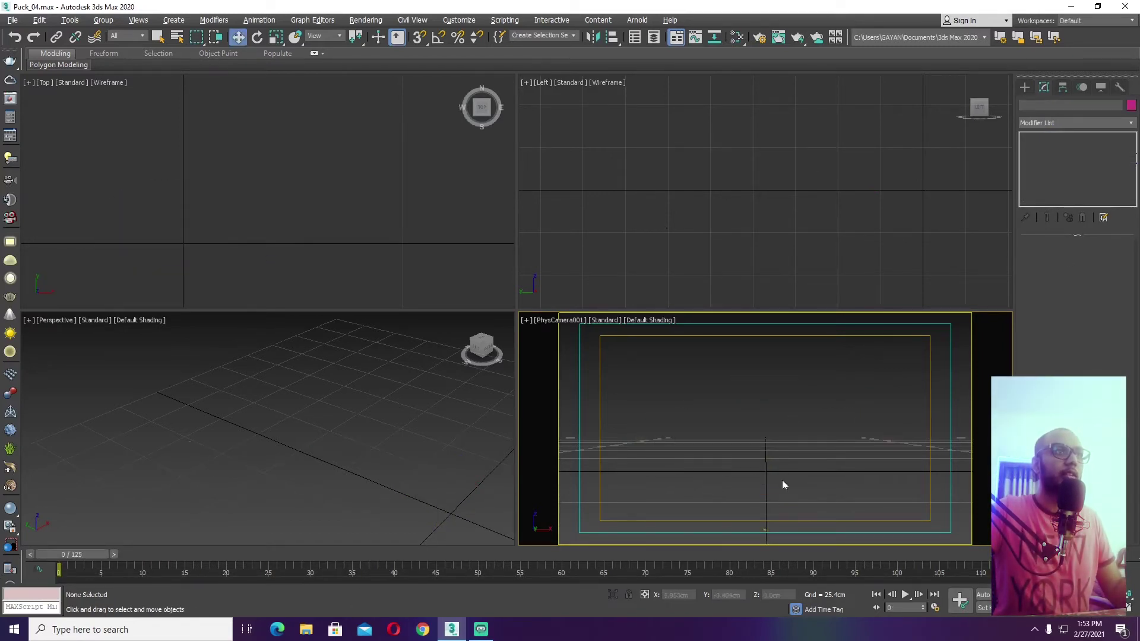
pyautogui.click(766, 528)
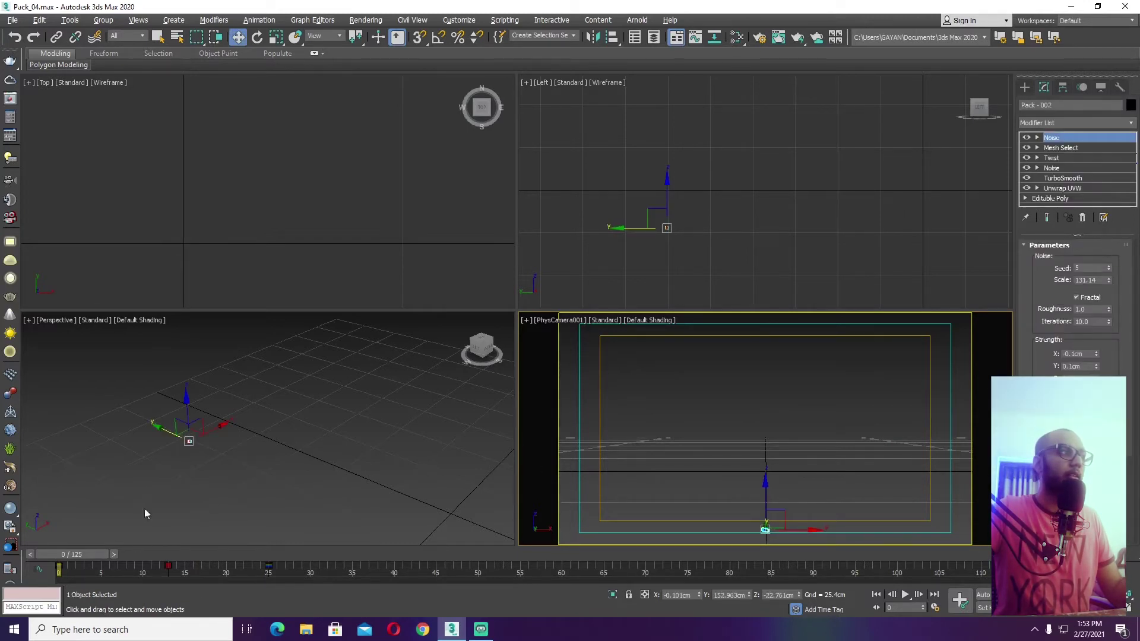
pyautogui.press('n')
pyautogui.moveTo(78, 556); pyautogui.dragTo(287, 570)
pyautogui.press('w')
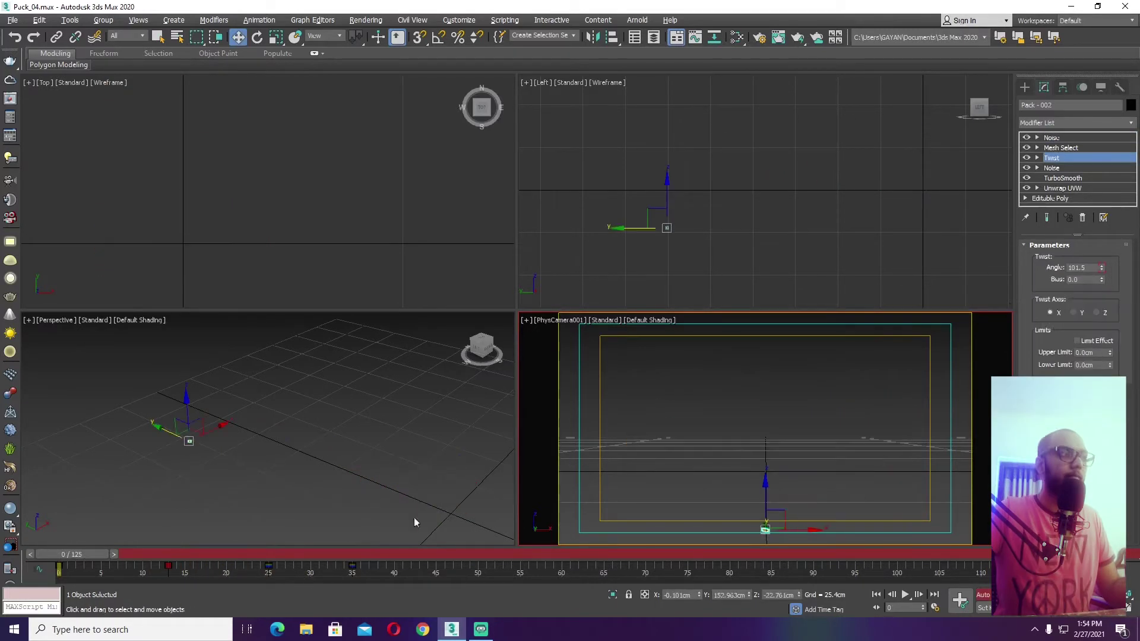
pyautogui.press('n')
# - Deselect the pack, play the twist animation in the camera view, stop it, and scrub to frame 51
pyautogui.click(698, 432)
pyautogui.press('/')
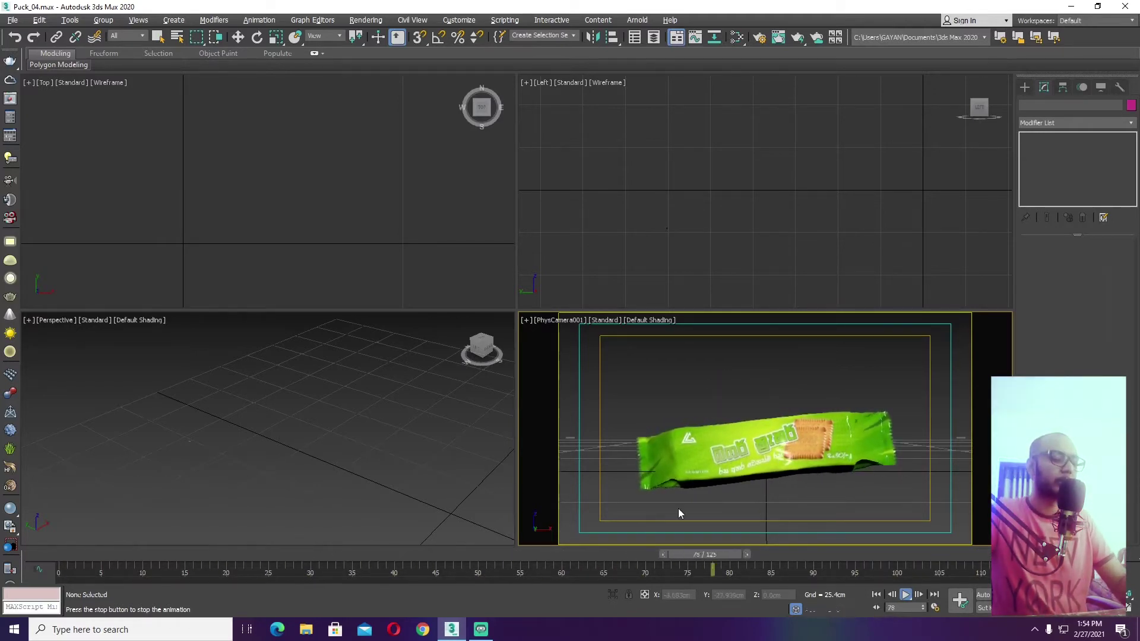
pyautogui.press('w')
pyautogui.moveTo(767, 554); pyautogui.dragTo(488, 554)
# - Add a Flex modifier directly above Twist in the pack's modifier stack and deselect the pack
pyautogui.click(789, 462)
pyautogui.click(789, 462)
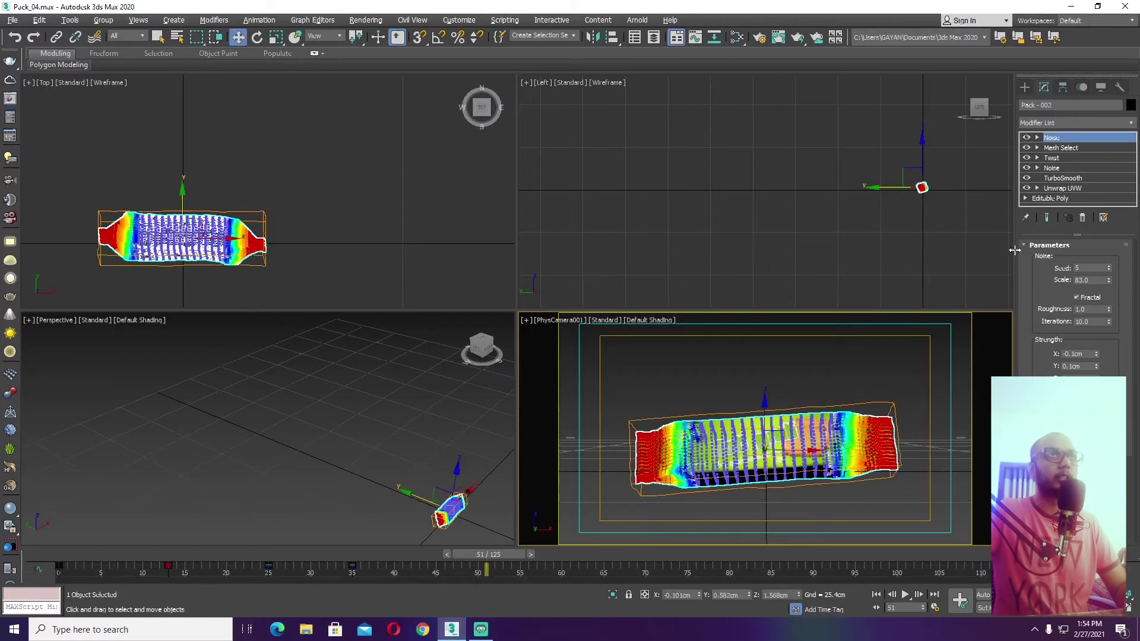
pyautogui.click(1062, 168)
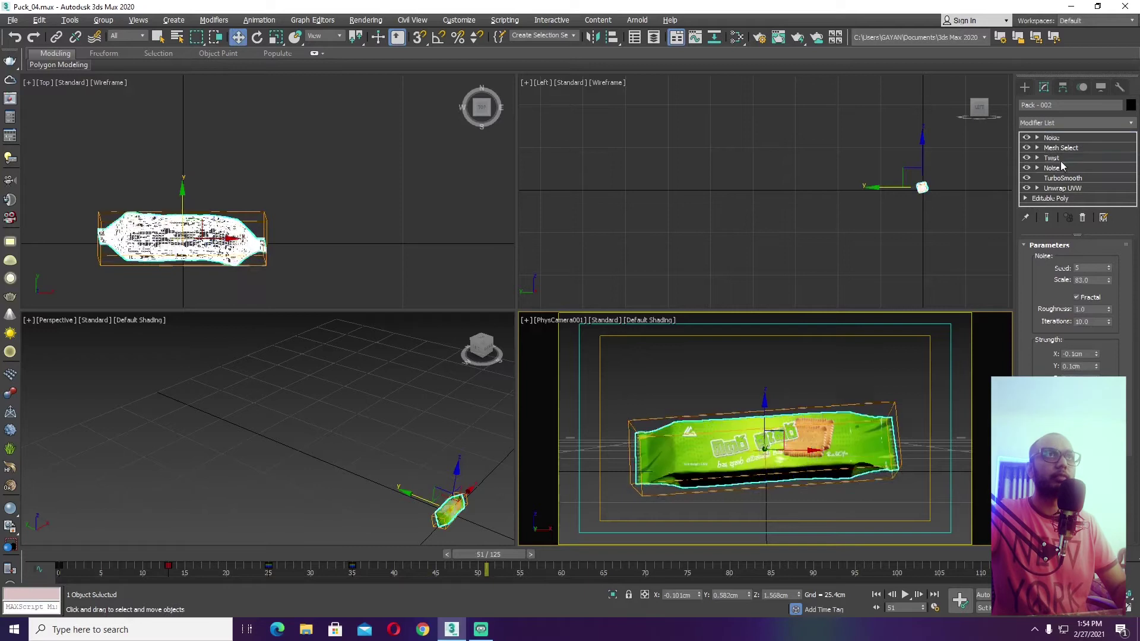
pyautogui.click(1071, 123)
pyautogui.scroll(-10, 1071, 124)
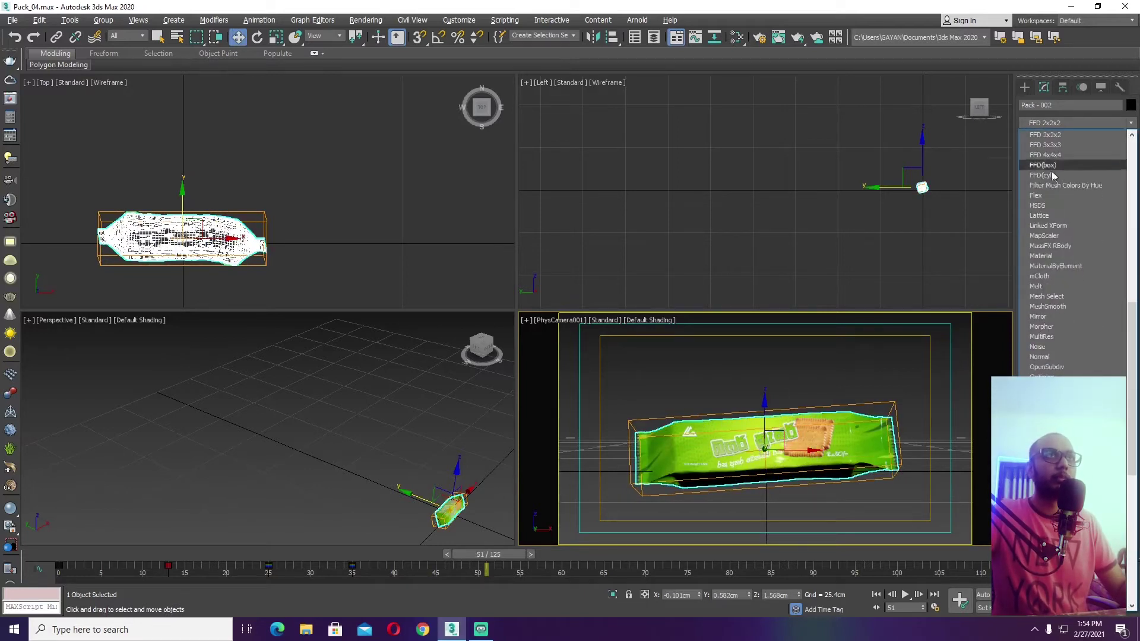
pyautogui.click(1051, 195)
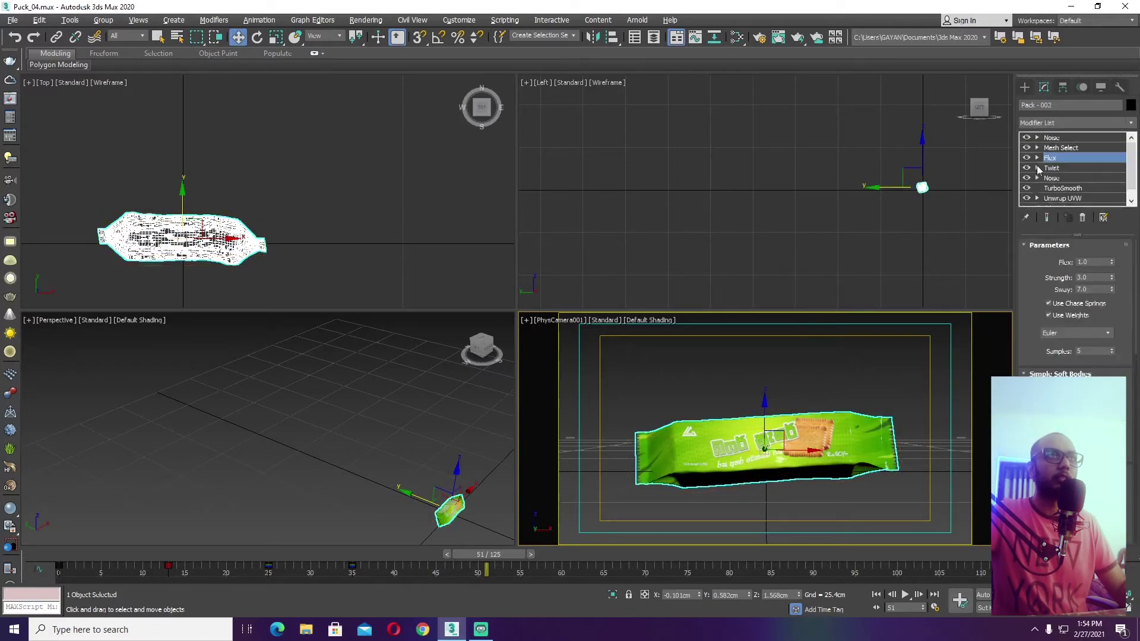
pyautogui.click(1025, 88)
pyautogui.click(878, 369)
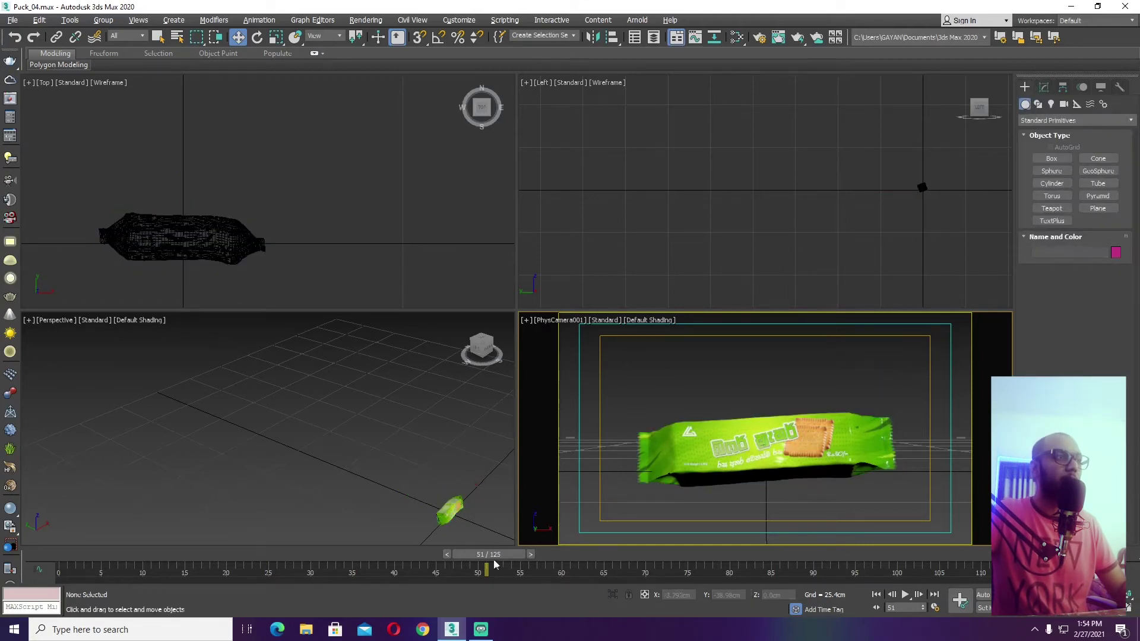
# - Play the animation from frame 0, checking the pack's motion in the camera, Perspective and Top views, and stop playback
pyautogui.moveTo(505, 559); pyautogui.dragTo(4, 570)
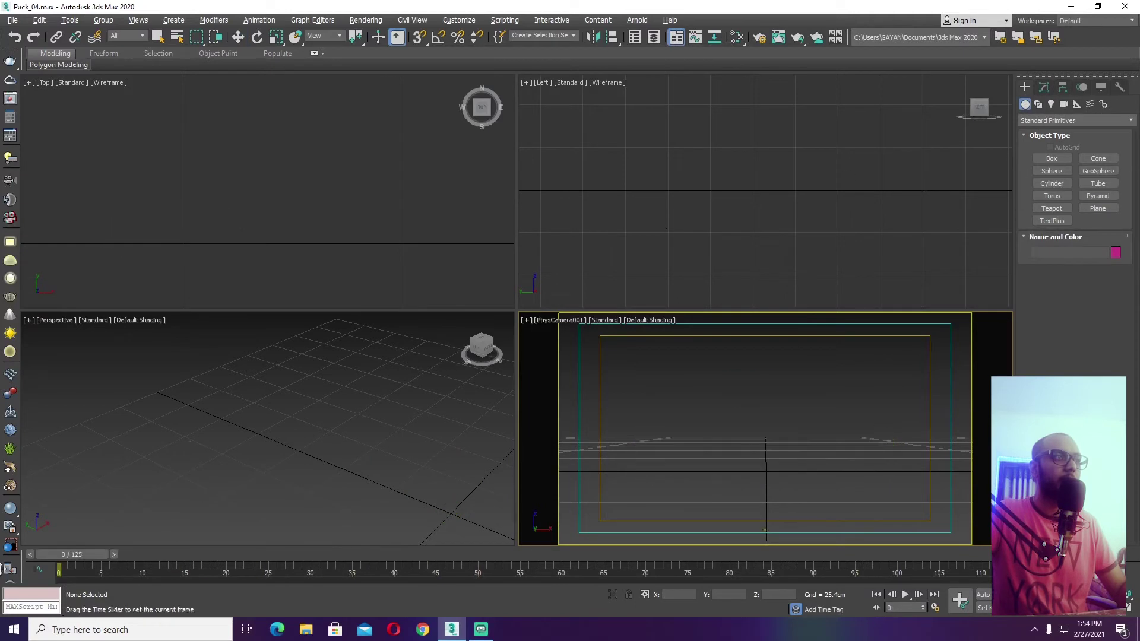
pyautogui.press('/')
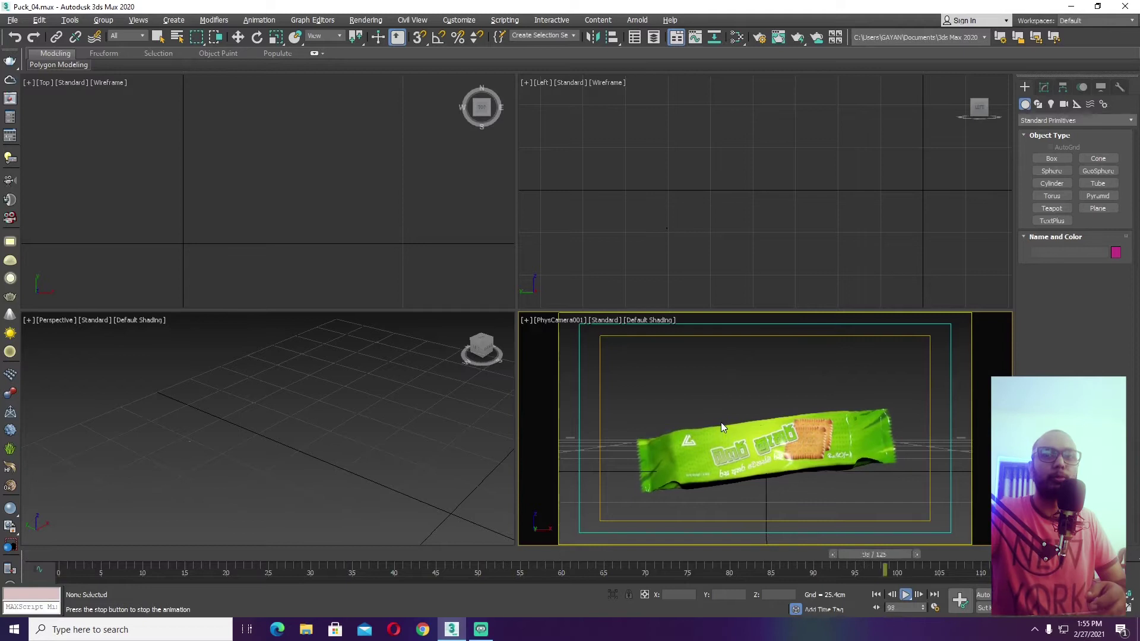
pyautogui.moveTo(419, 463); pyautogui.dragTo(298, 421, button='middle')
pyautogui.scroll(-5, 279, 238)
pyautogui.moveTo(280, 232); pyautogui.dragTo(315, 238, button='middle')
pyautogui.scroll(4, 315, 238)
pyautogui.scroll(-2, 661, 237)
pyautogui.moveTo(358, 425); pyautogui.dragTo(366, 435, button='middle')
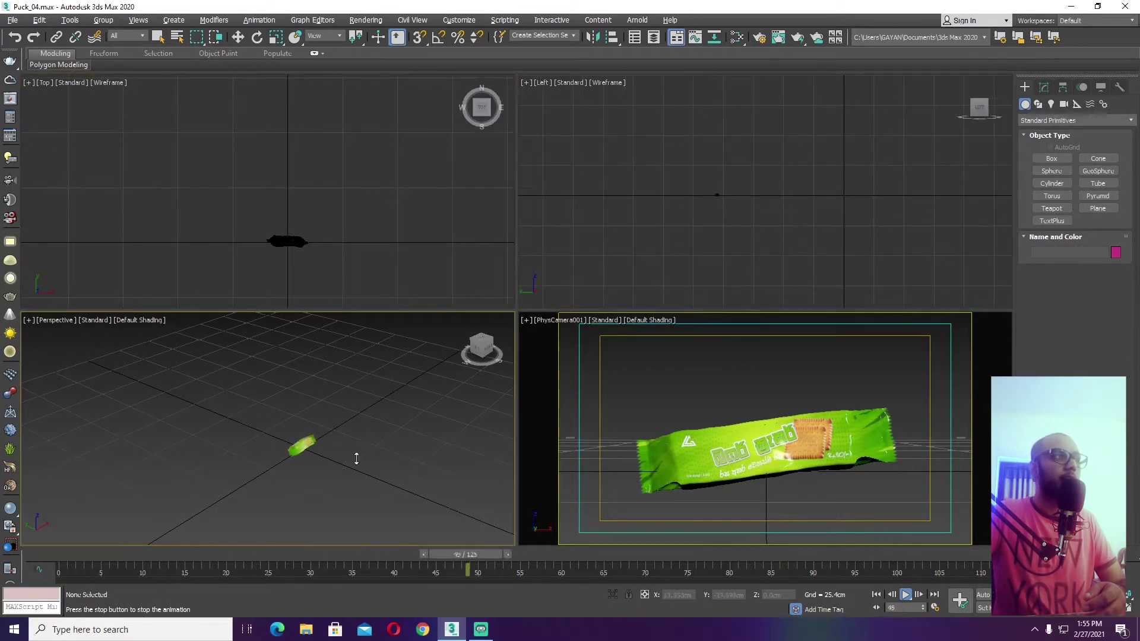
pyautogui.click(825, 503)
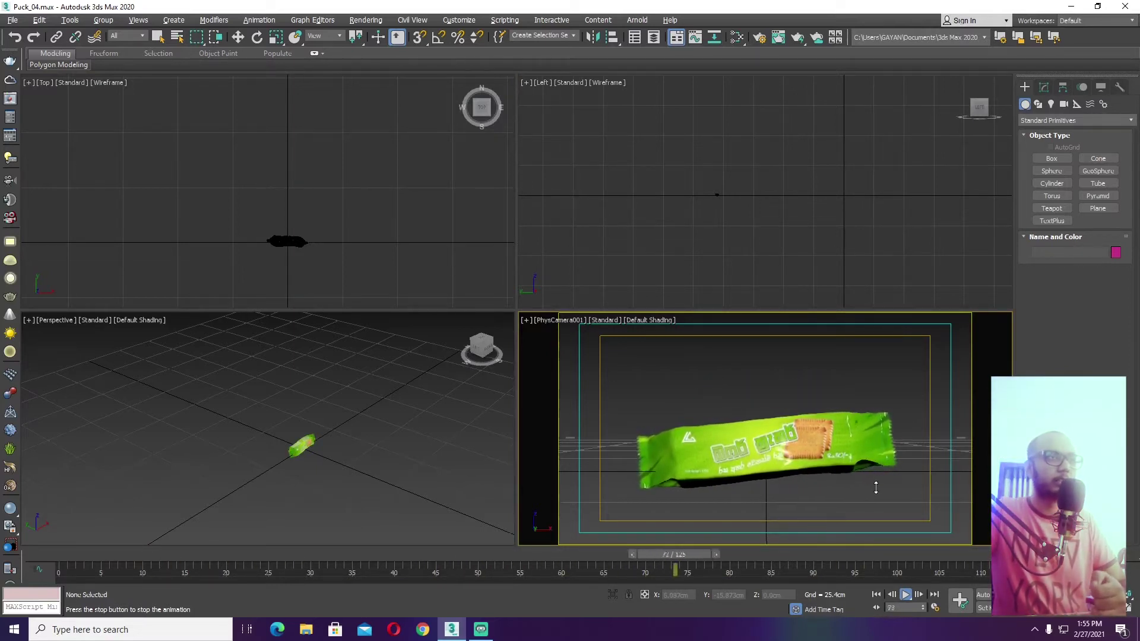
pyautogui.click(907, 595)
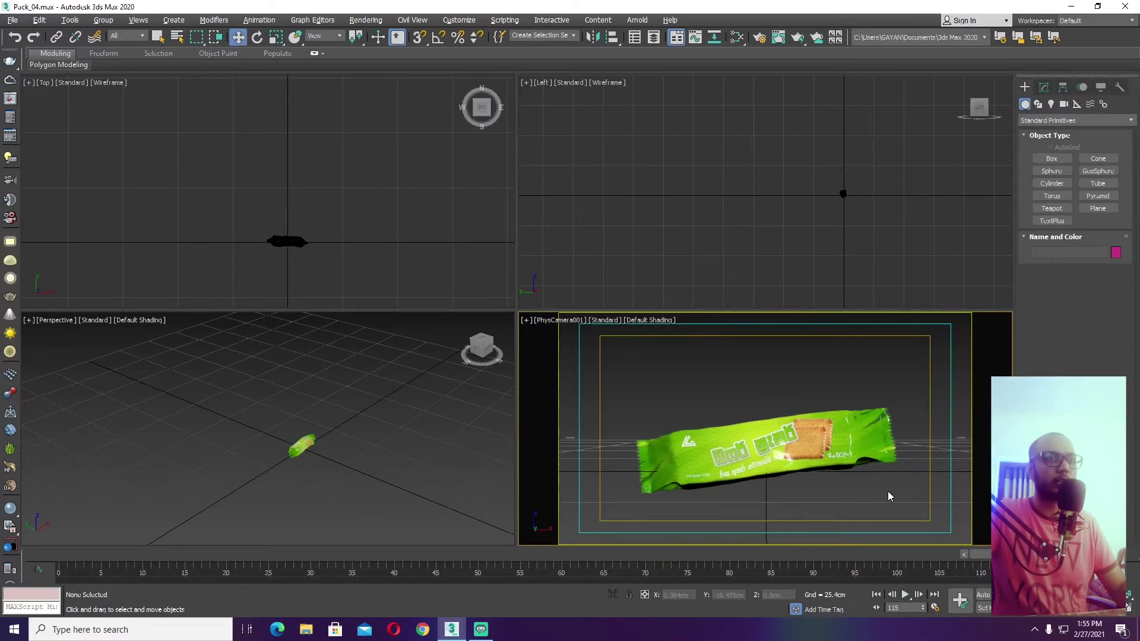
# - Open Render Setup, keep V-Ray Next and the PhysCamera001 view, and set Time Output to Single
pyautogui.press('F10')
pyautogui.click(408, 170)
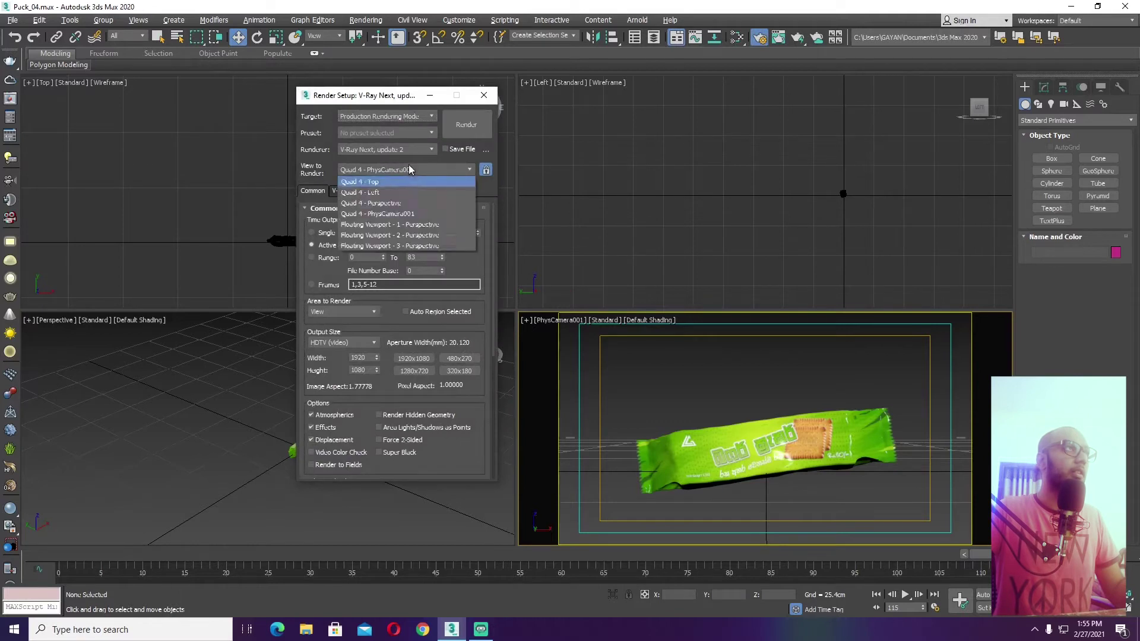
pyautogui.click(395, 150)
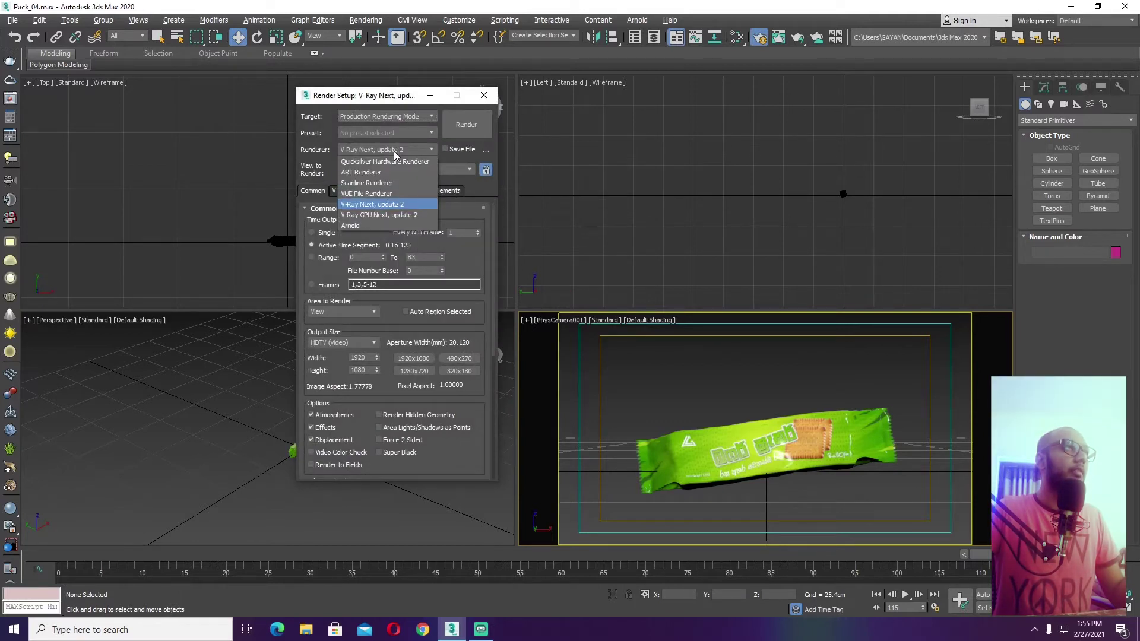
pyautogui.click(308, 150)
pyautogui.moveTo(380, 99); pyautogui.dragTo(443, 100)
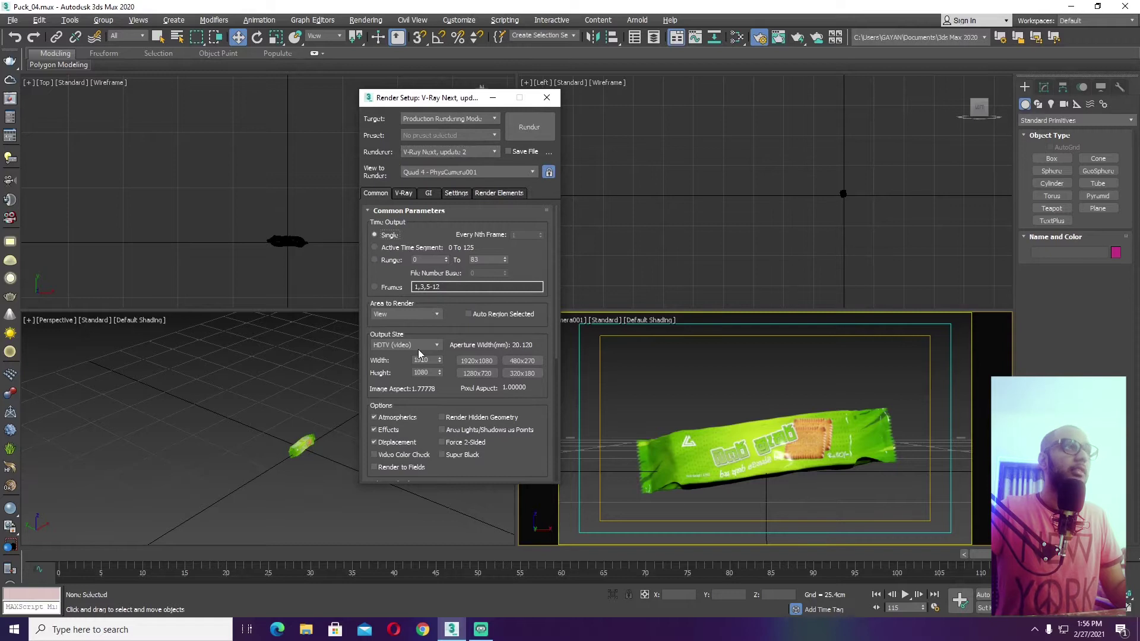
# - Review the V-Ray image sampler, image filter, Global DMC and Environment settings in Render Setup
pyautogui.click(404, 193)
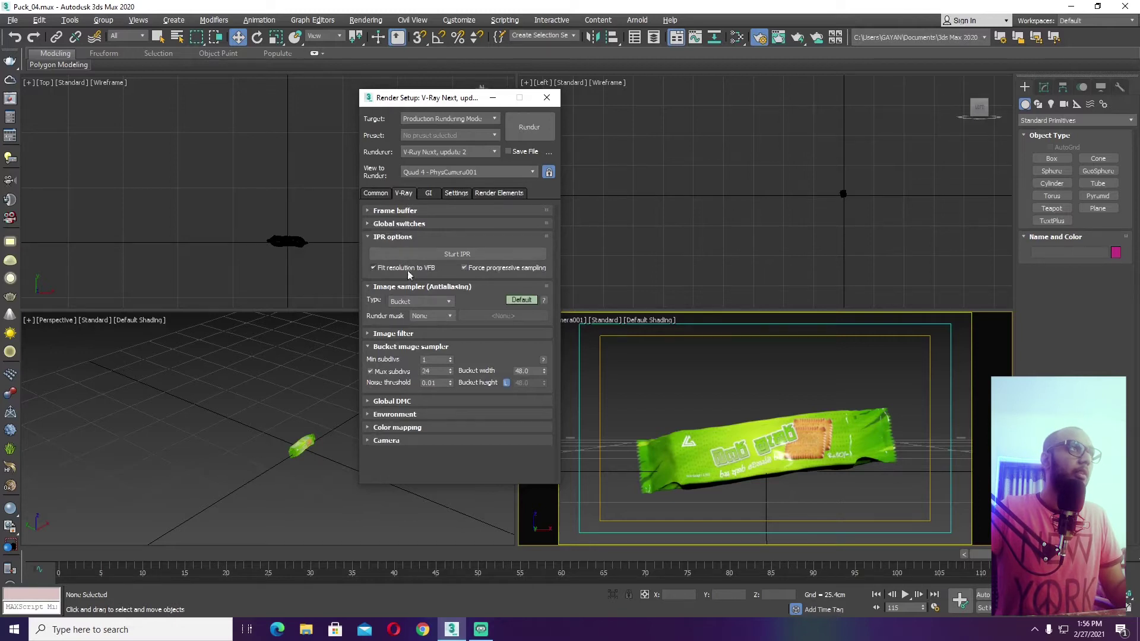
pyautogui.click(440, 303)
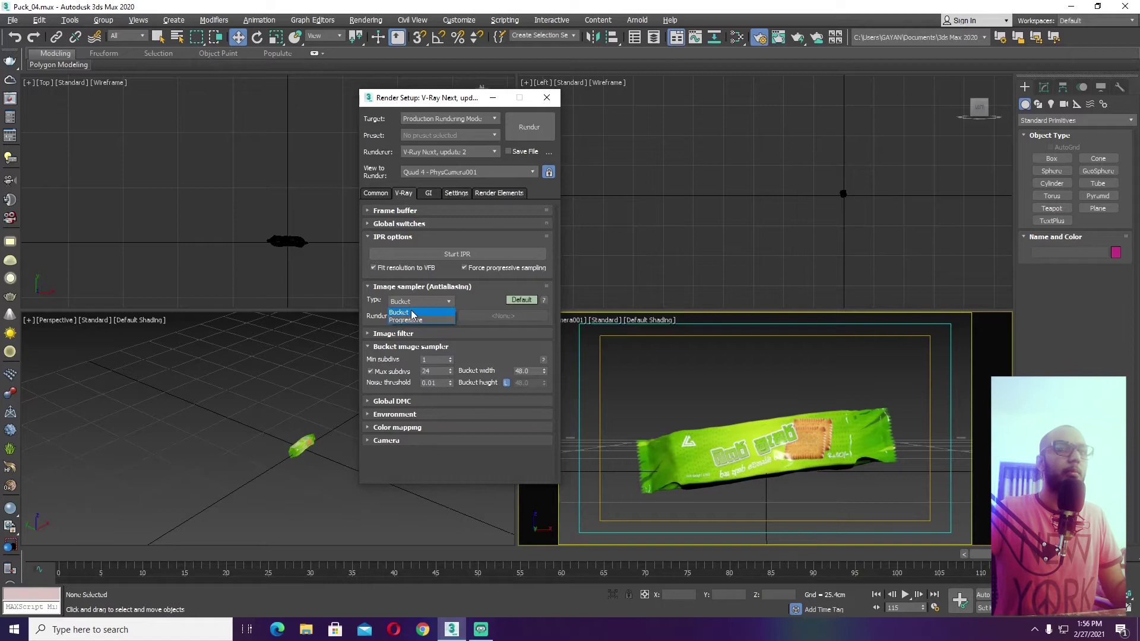
pyautogui.click(409, 306)
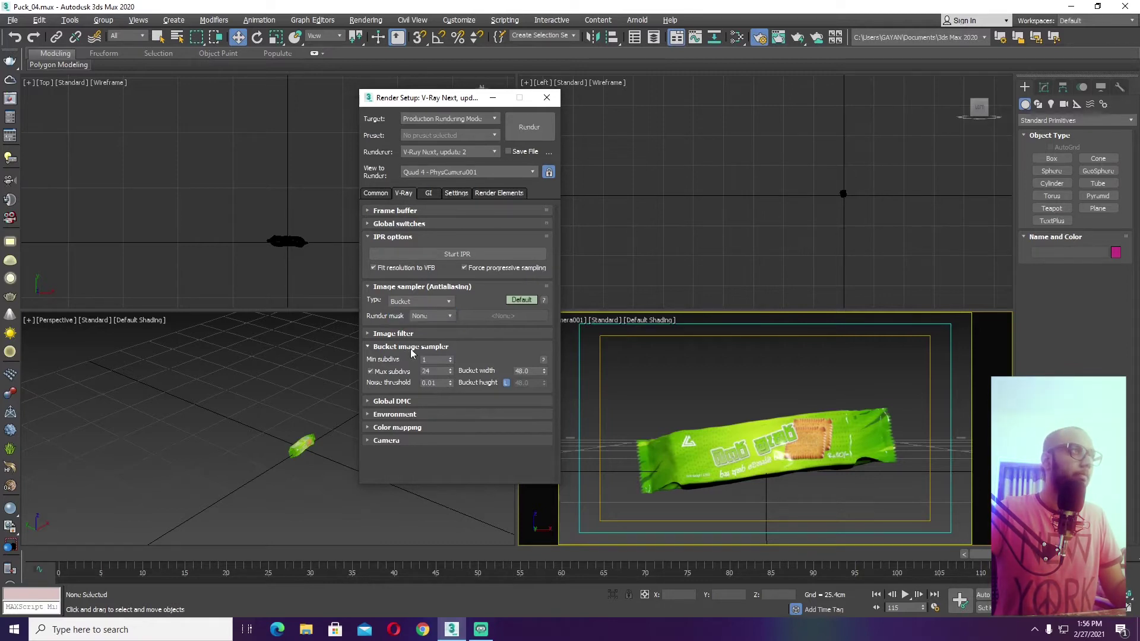
pyautogui.click(393, 333)
pyautogui.click(402, 335)
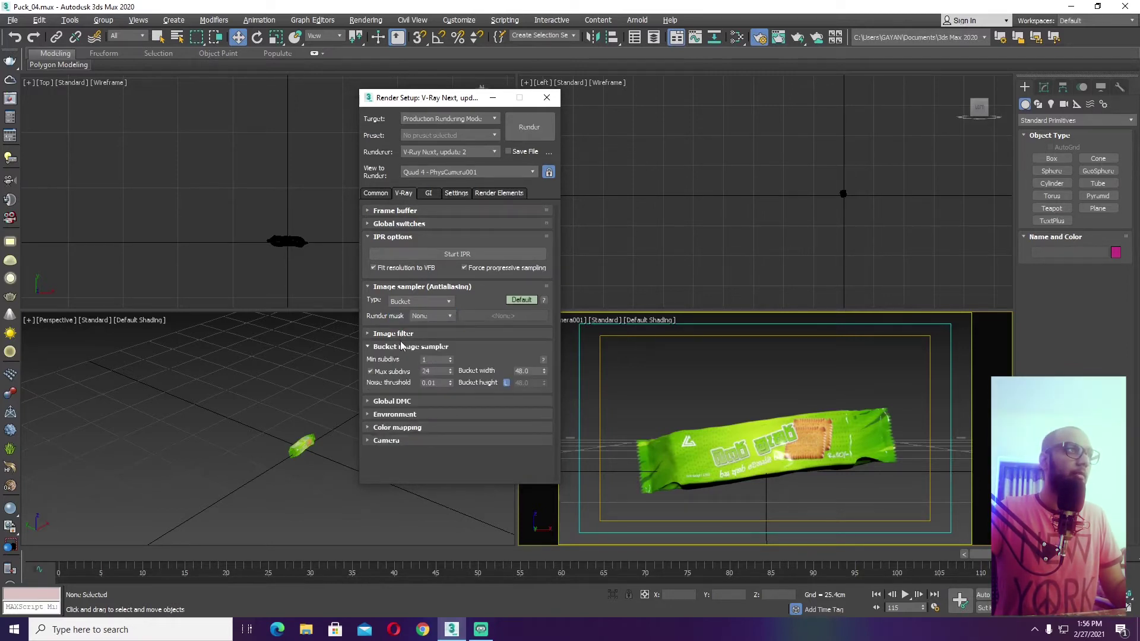
pyautogui.click(397, 403)
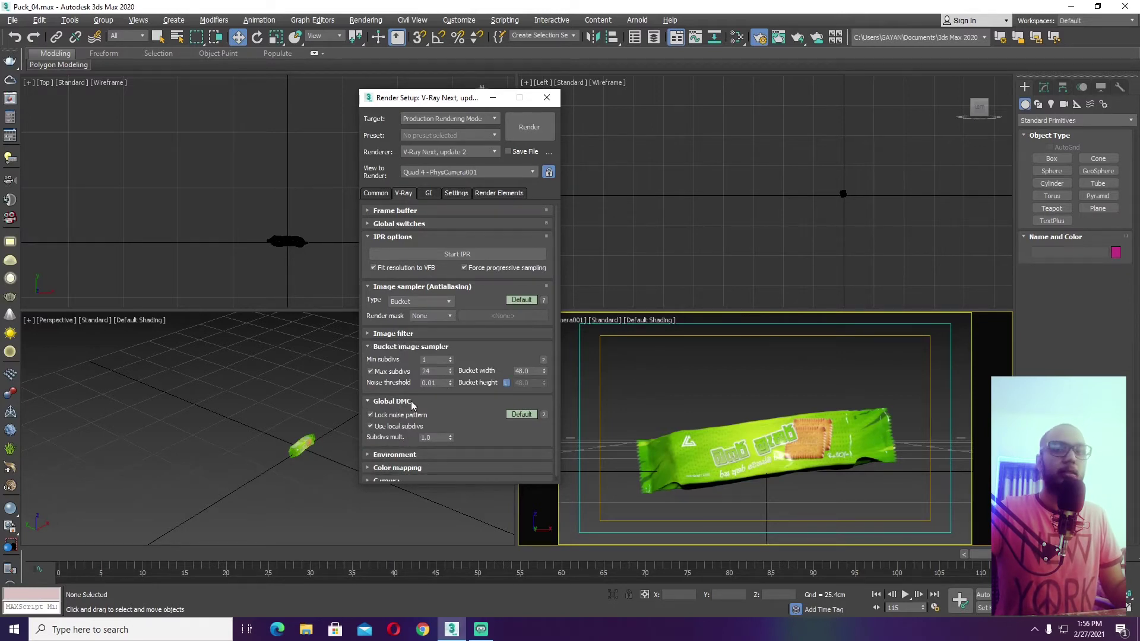
pyautogui.click(413, 406)
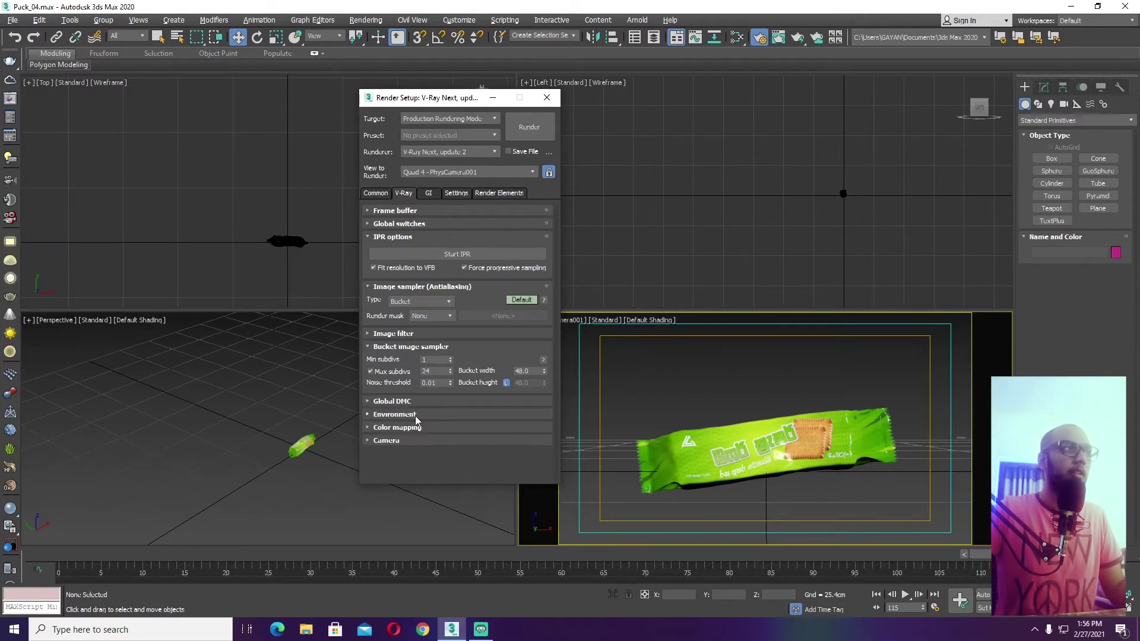
pyautogui.click(415, 416)
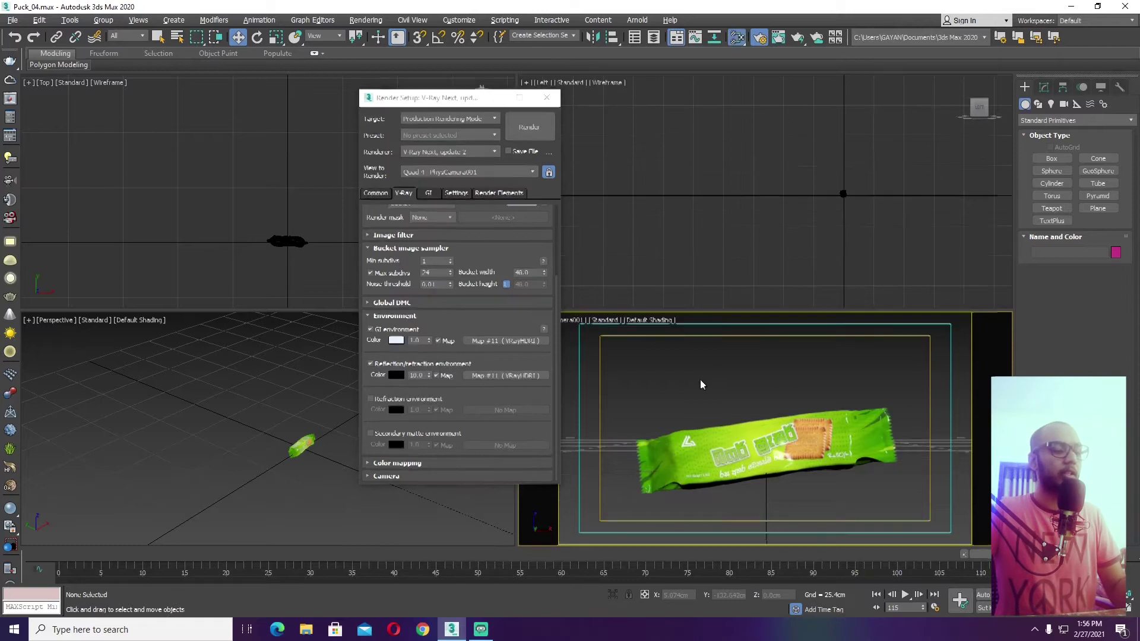
# - Open the Slate Material Editor beside Render Setup and locate the VRayHDRI map used for the environment
pyautogui.press('m')
pyautogui.scroll(-3, 707, 371)
pyautogui.moveTo(706, 372); pyautogui.dragTo(673, 294, button='middle')
pyautogui.scroll(3, 706, 331)
pyautogui.scroll(-4, 673, 293)
pyautogui.scroll(5, 822, 289)
pyautogui.scroll(2, 823, 289)
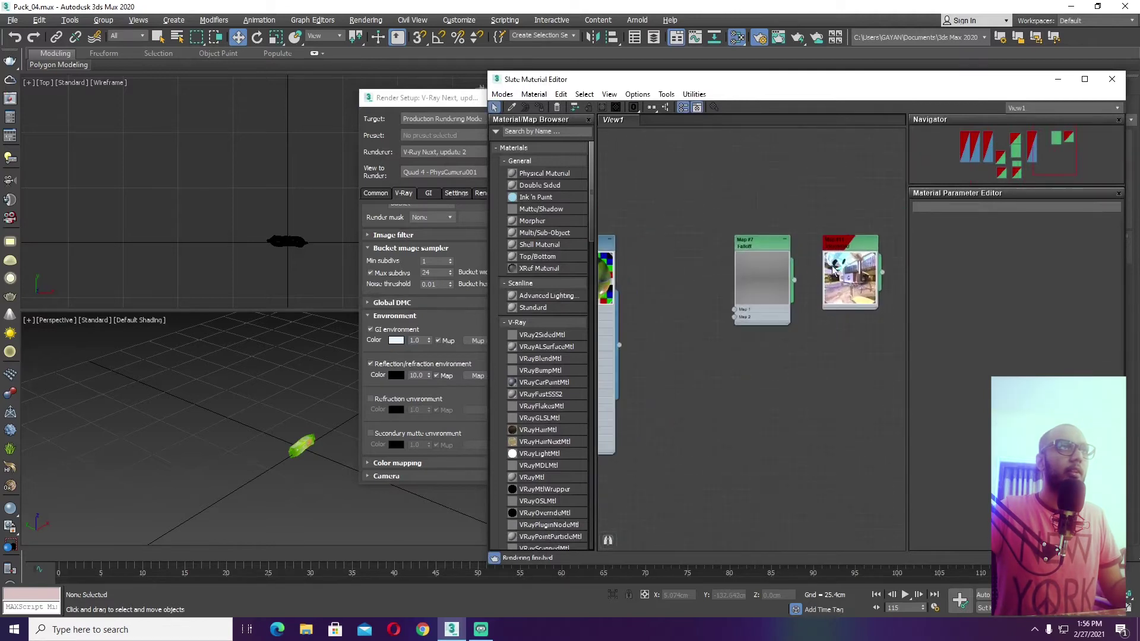
pyautogui.moveTo(416, 98); pyautogui.dragTo(202, 96)
pyautogui.scroll(1, 829, 292)
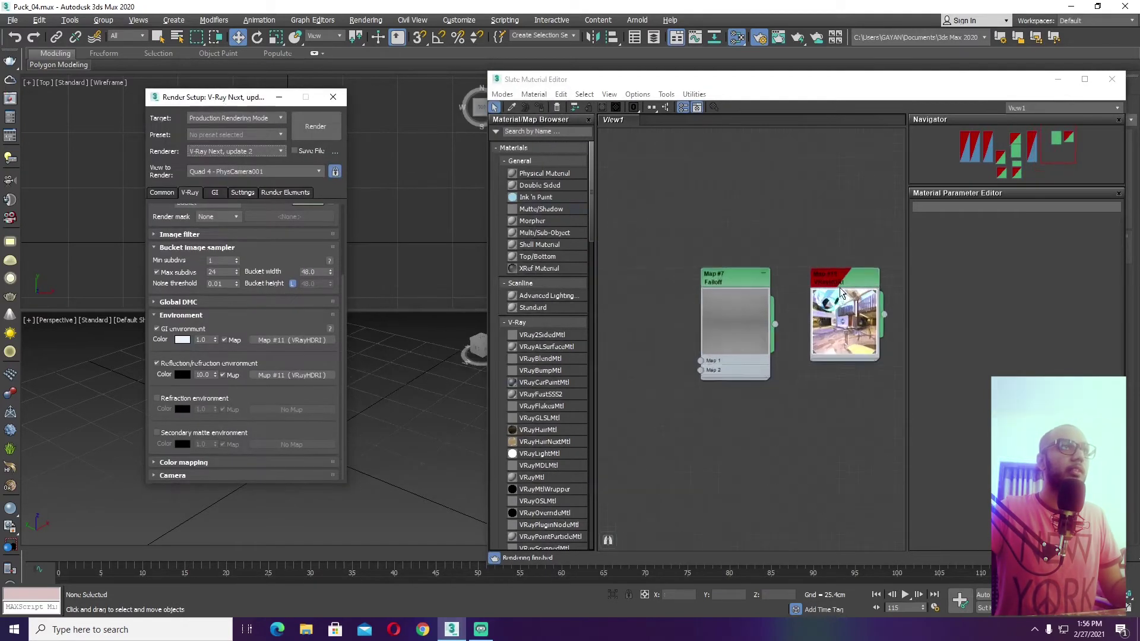
# - Open the VRayHDRI map's parameters, inspect its image in a preview window, and close the preview
pyautogui.doubleClick(831, 292)
pyautogui.click(1025, 253)
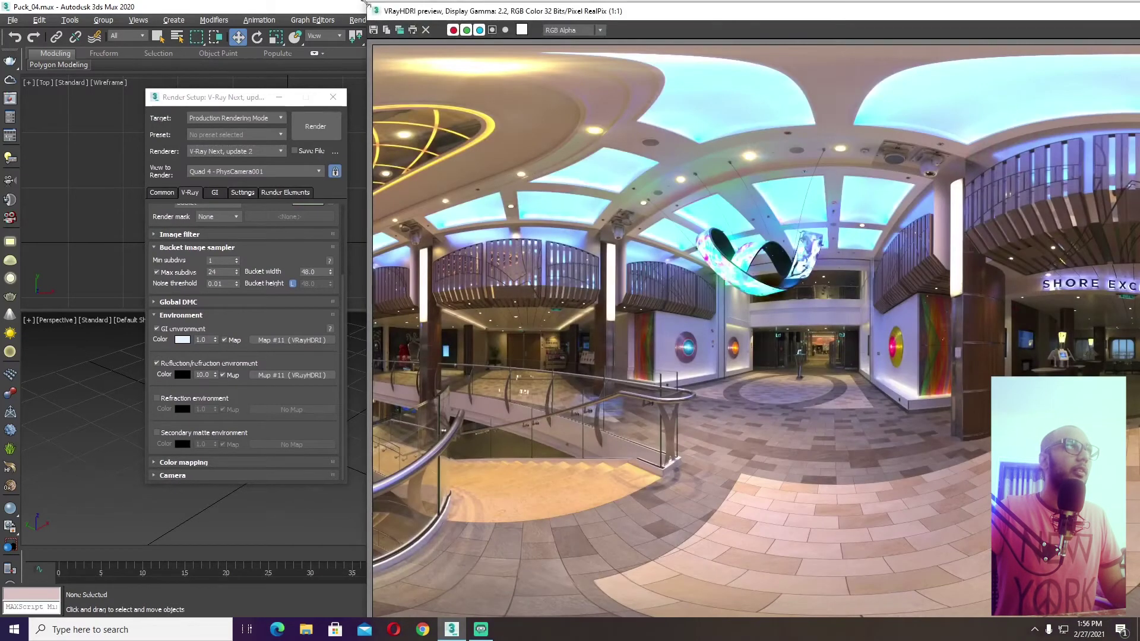
pyautogui.moveTo(368, 3); pyautogui.dragTo(510, 147)
pyautogui.scroll(-2, 761, 328)
pyautogui.scroll(1, 762, 328)
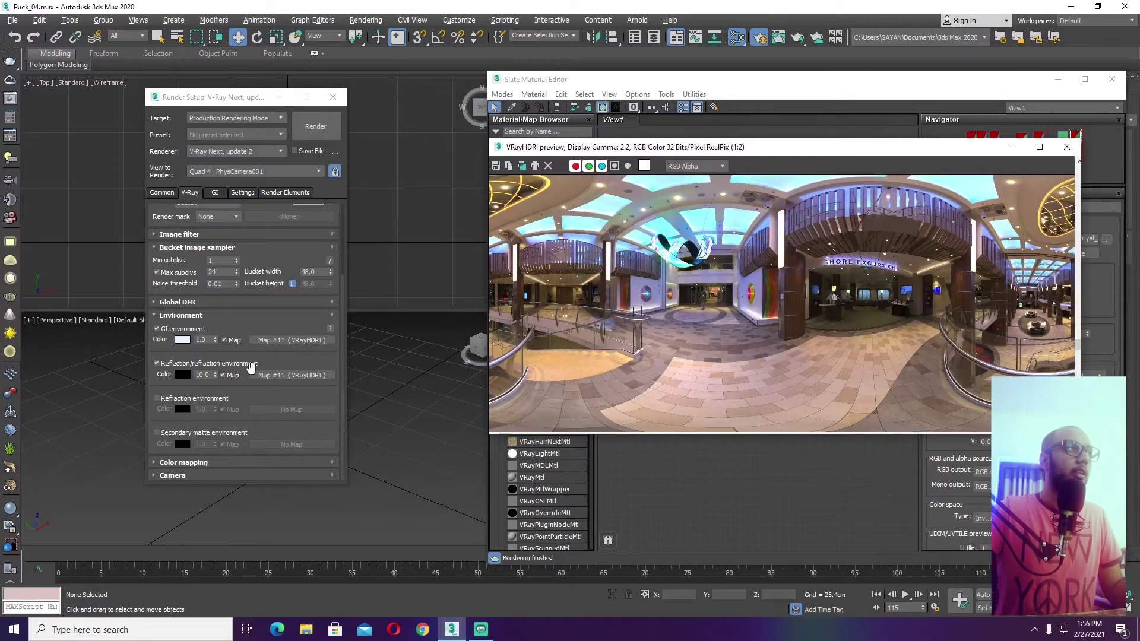
pyautogui.click(1066, 147)
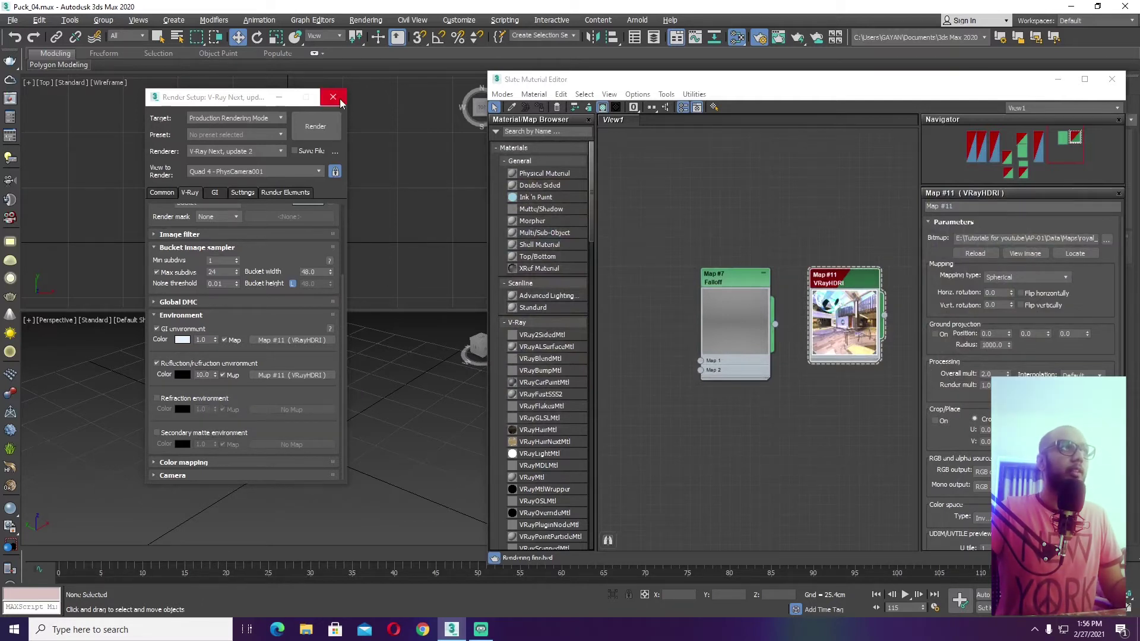
# - Check the global illumination engines and the V-Ray settings, and close Render Setup and the Slate Material Editor
pyautogui.click(215, 192)
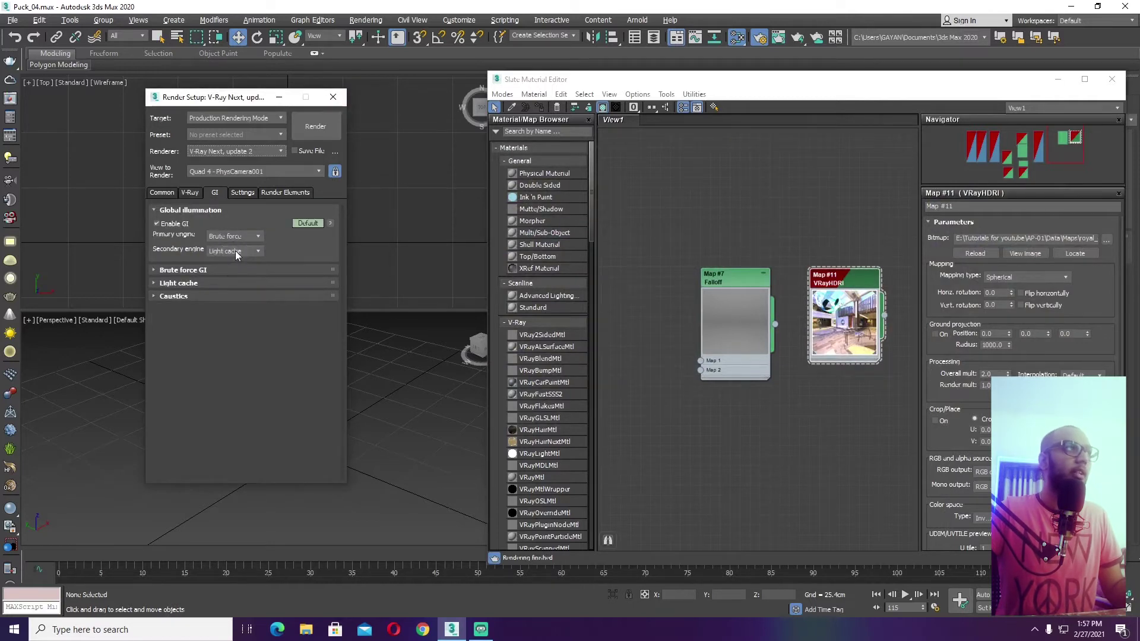
pyautogui.click(191, 193)
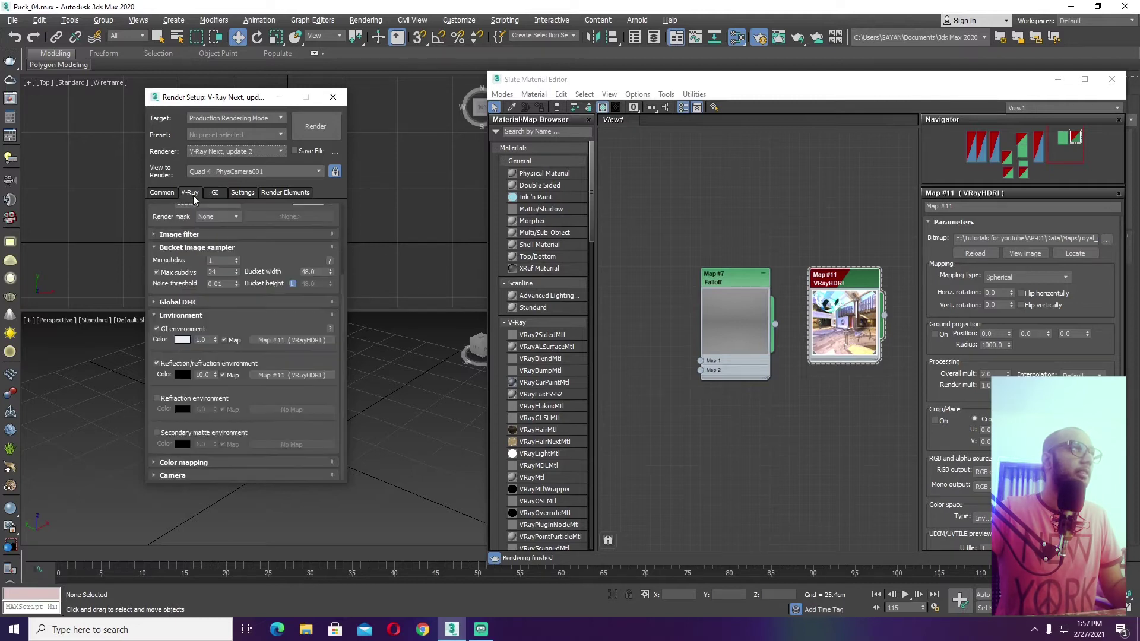
pyautogui.click(341, 99)
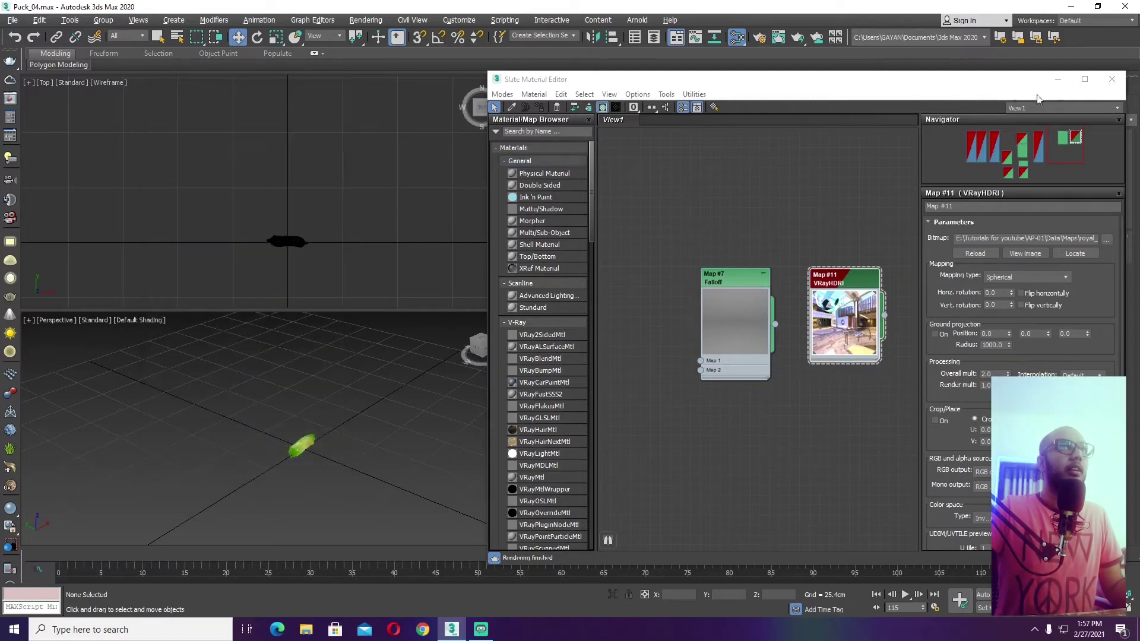
pyautogui.click(1111, 79)
# - Set the exposure control in Environment and Effects to VRay Exposure Control and close the dialog
pyautogui.press('8')
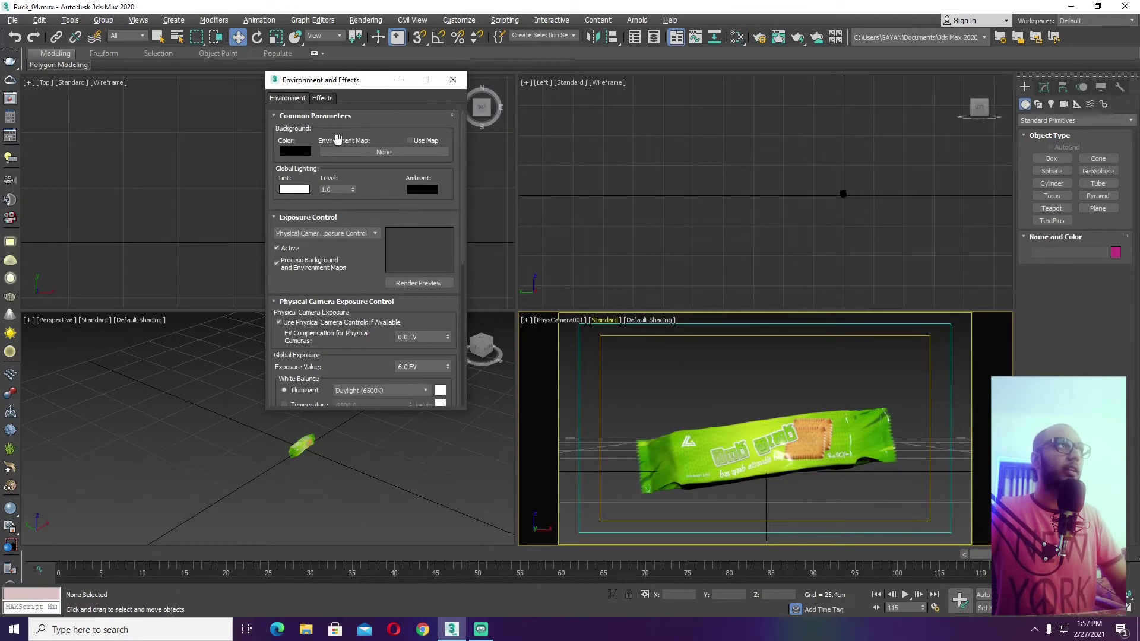
pyautogui.click(335, 235)
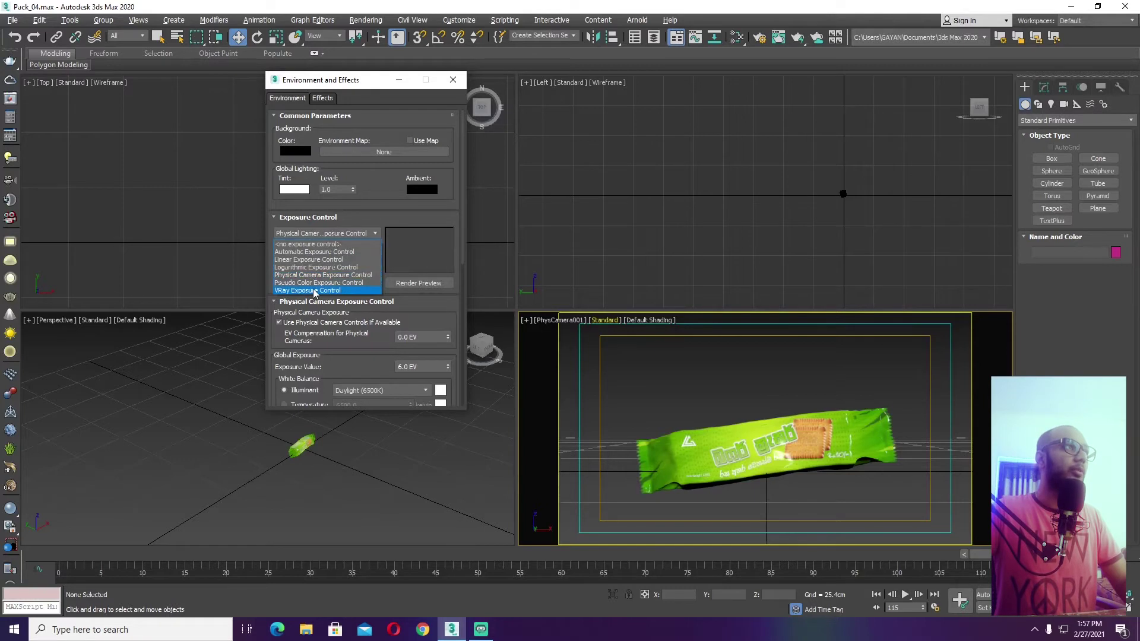
pyautogui.click(315, 291)
pyautogui.click(373, 235)
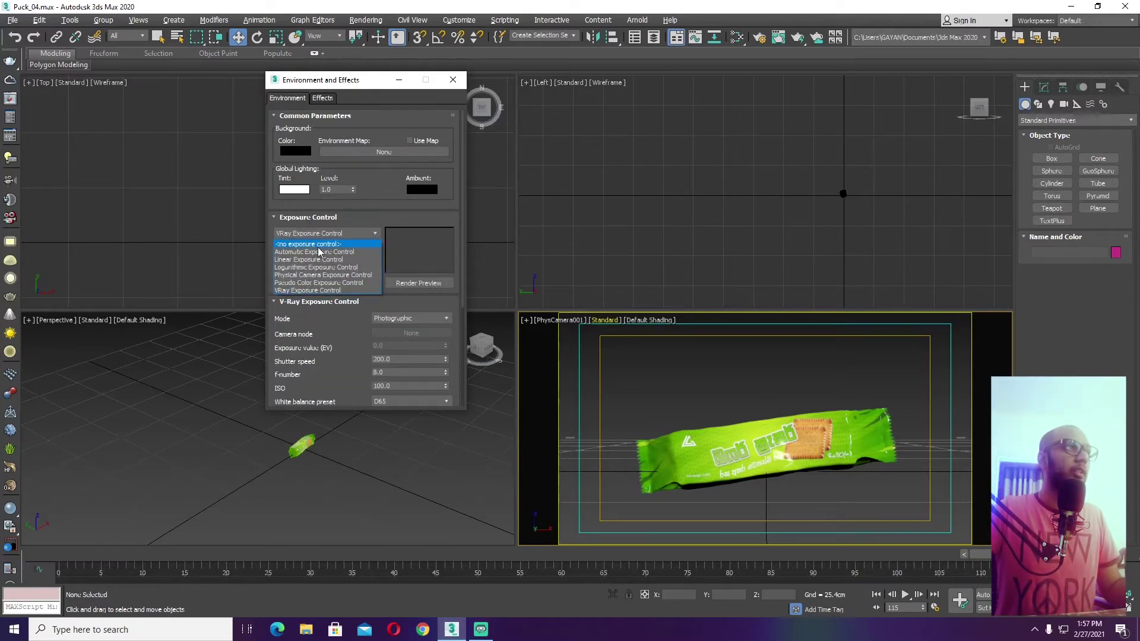
pyautogui.click(318, 291)
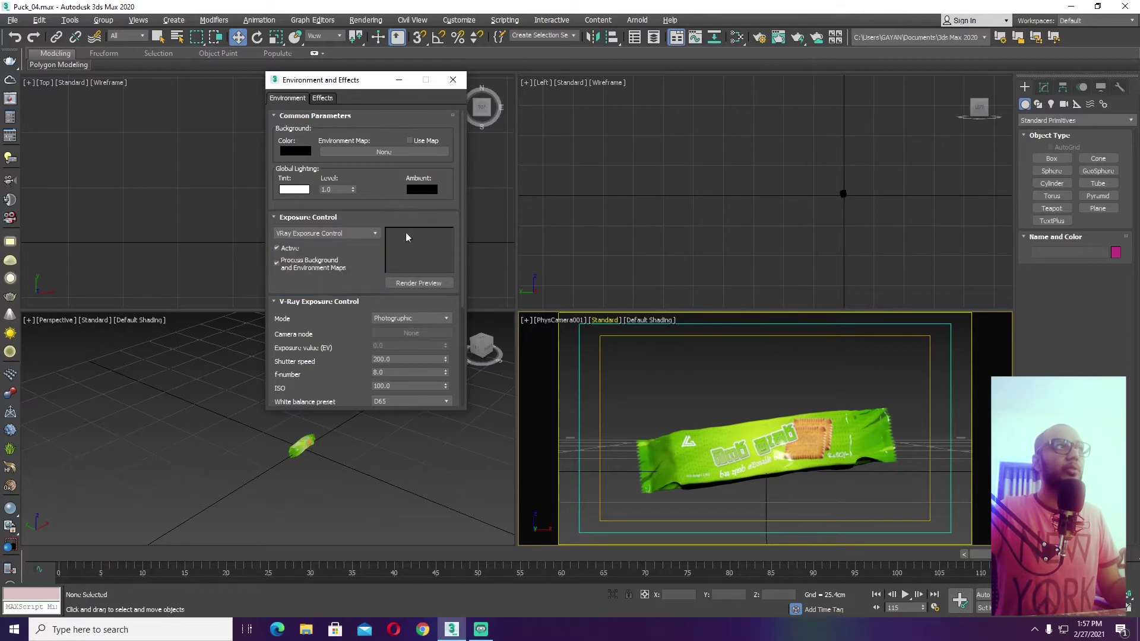
pyautogui.click(453, 79)
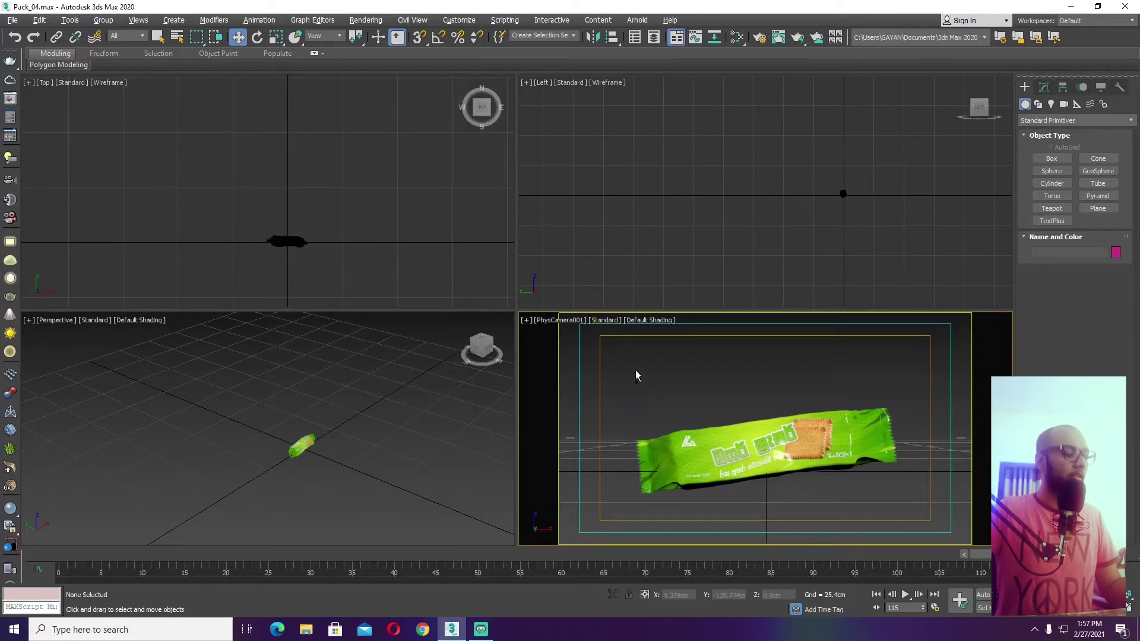
# - Move the time slider to the last frame, 125, and activate the Move tool
pyautogui.moveTo(131, 558); pyautogui.dragTo(1131, 555)
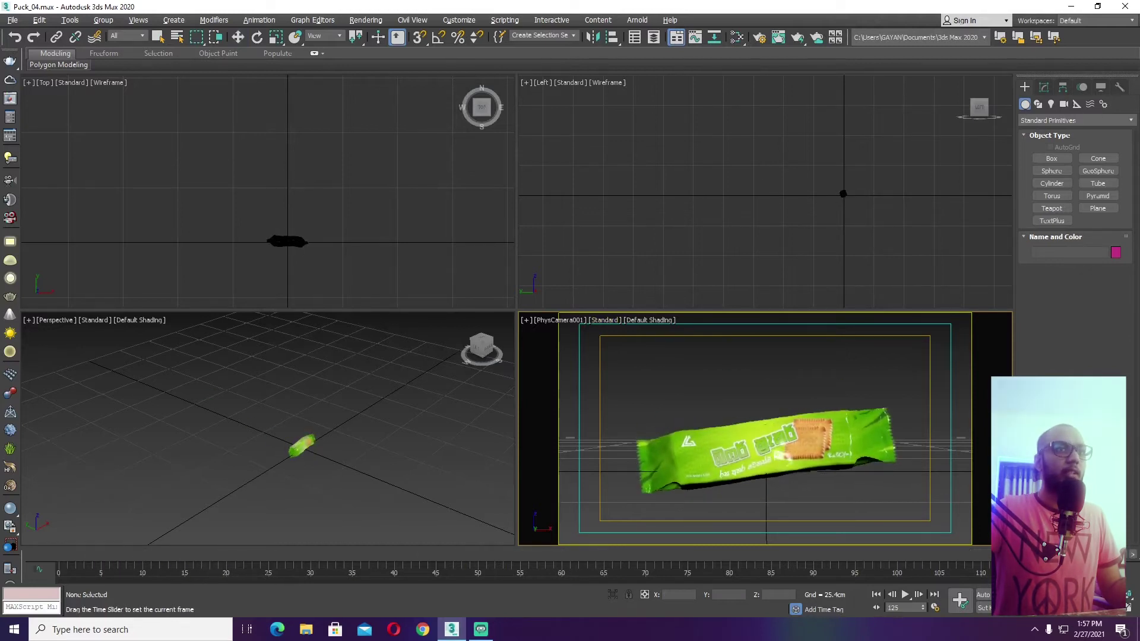
pyautogui.press('w')
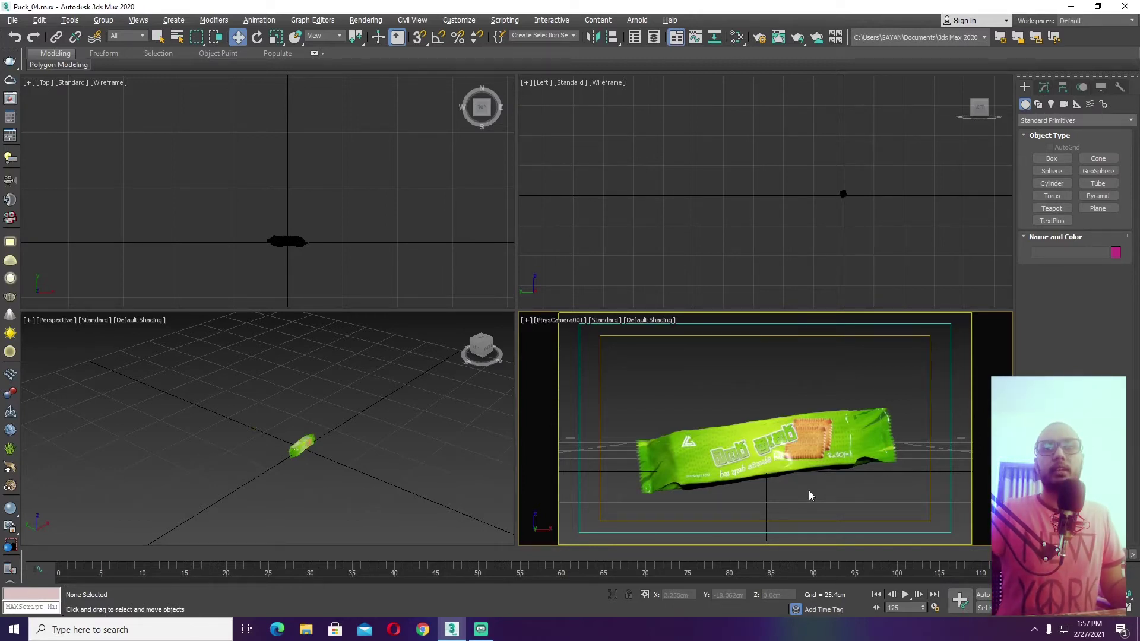
# - Create a Dome-type VRayLight in the Top view beside the pack, at about X 85 cm, Y 7.5 cm
pyautogui.click(1051, 104)
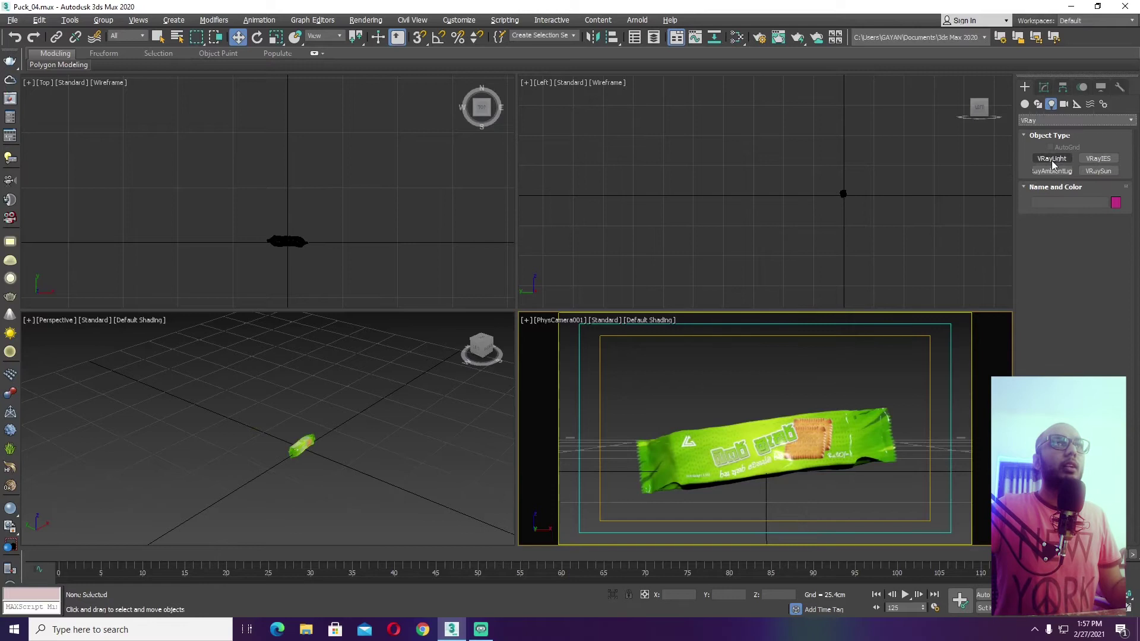
pyautogui.click(1049, 159)
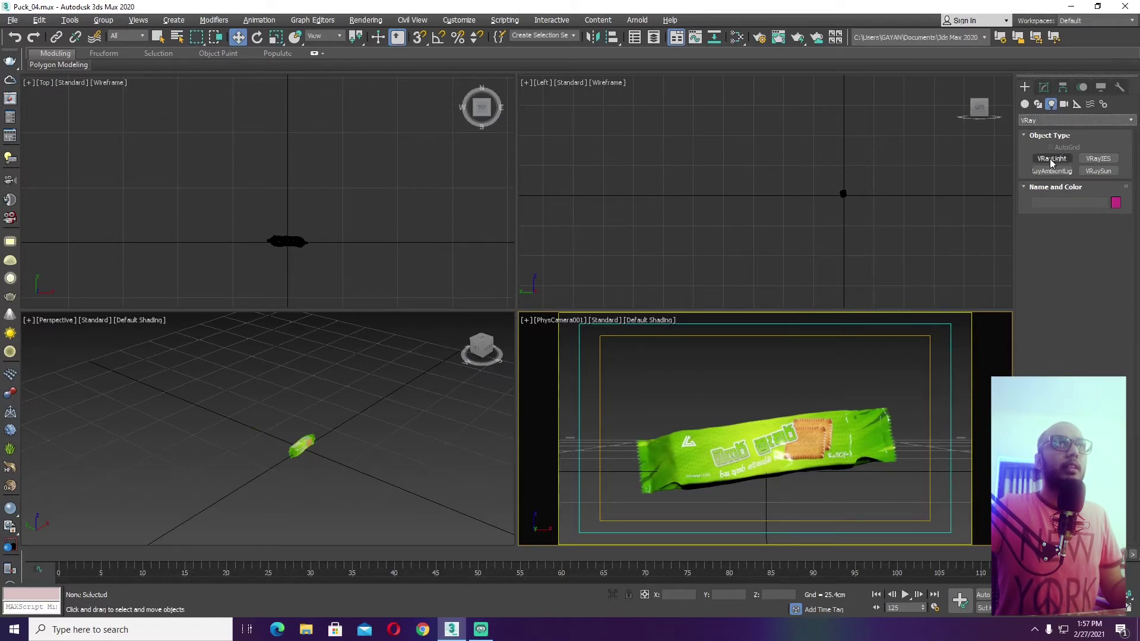
pyautogui.click(1103, 237)
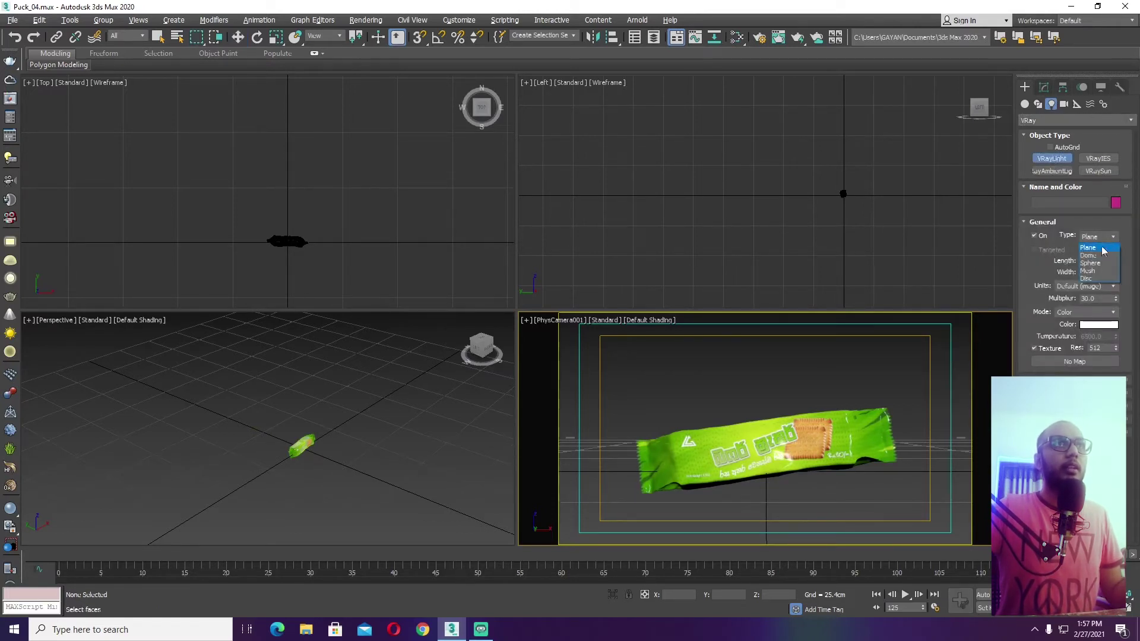
pyautogui.click(1093, 255)
pyautogui.click(362, 177)
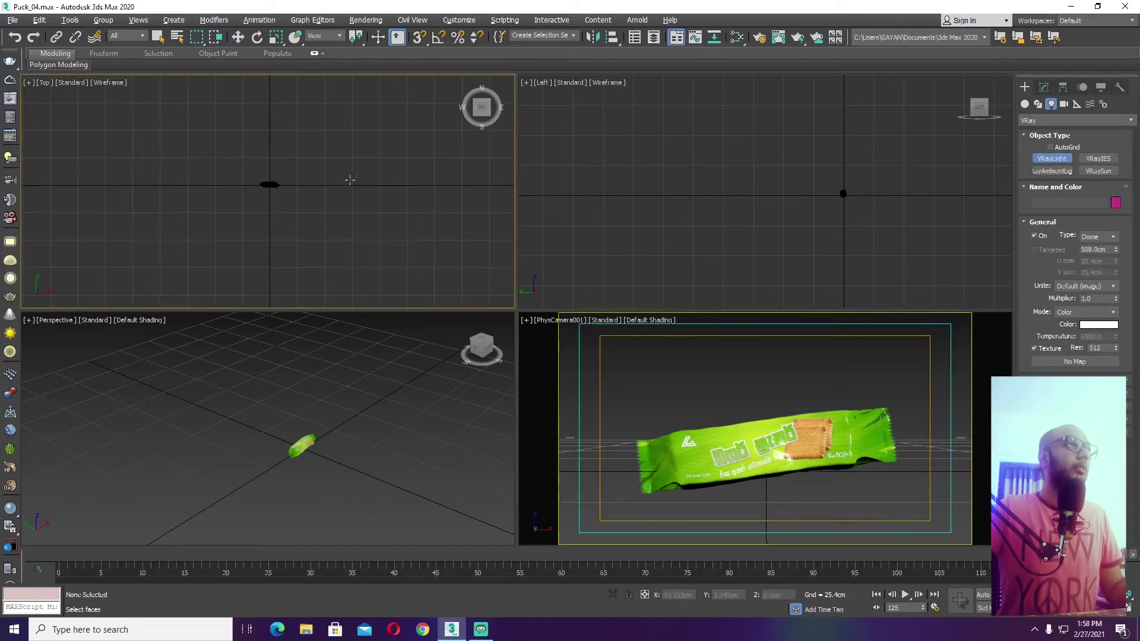
pyautogui.press('w')
# - Assign the VRayHDRI map from the Slate Material Editor to the dome light's texture slot and close the editor
pyautogui.click(1044, 88)
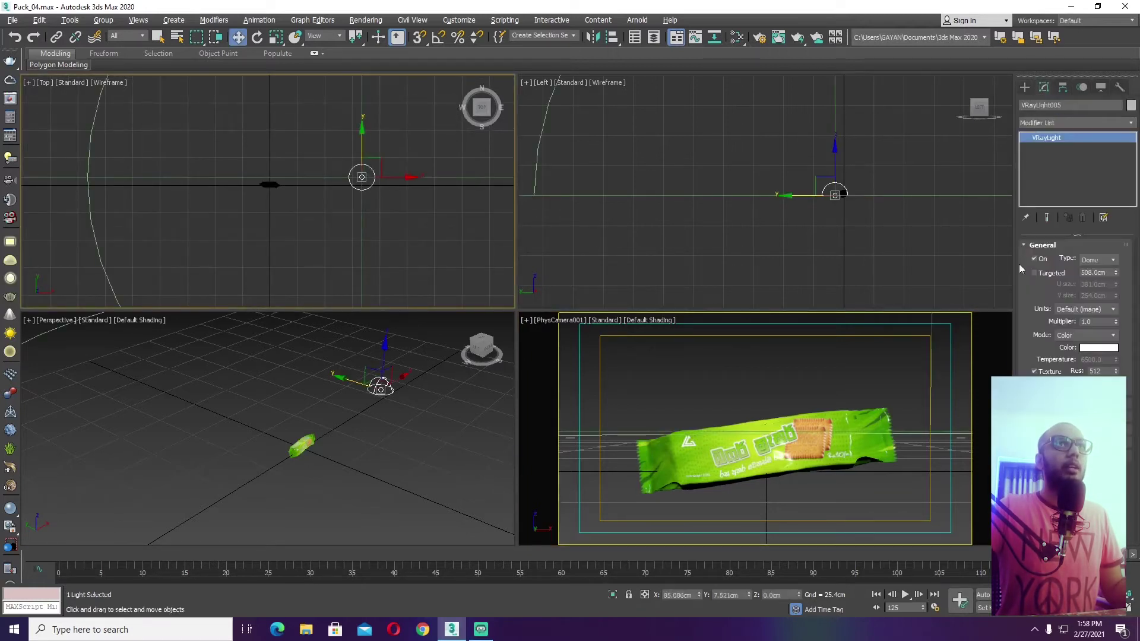
pyautogui.scroll(-2, 1074, 297)
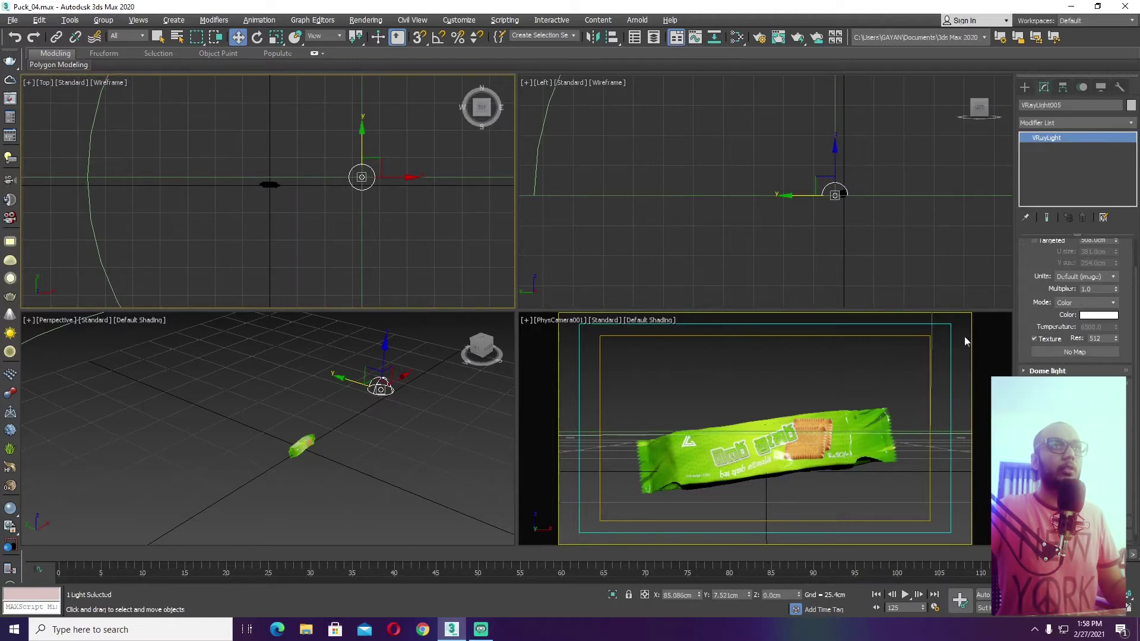
pyautogui.press('m')
pyautogui.moveTo(772, 79); pyautogui.dragTo(387, 35)
pyautogui.moveTo(1070, 370); pyautogui.dragTo(1074, 352)
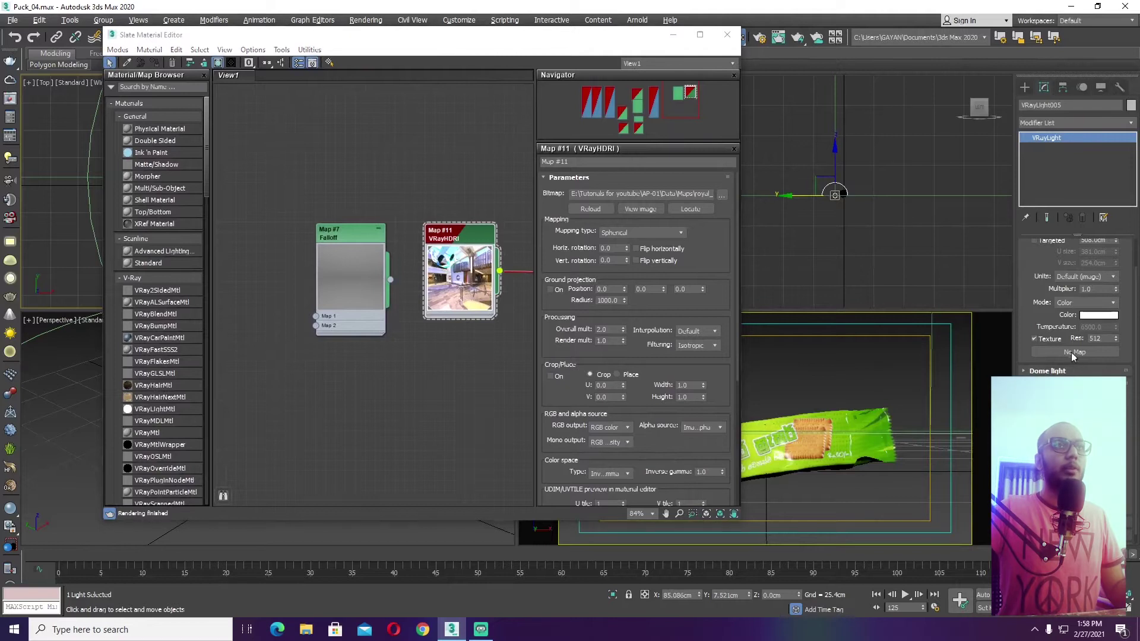
pyautogui.click(539, 348)
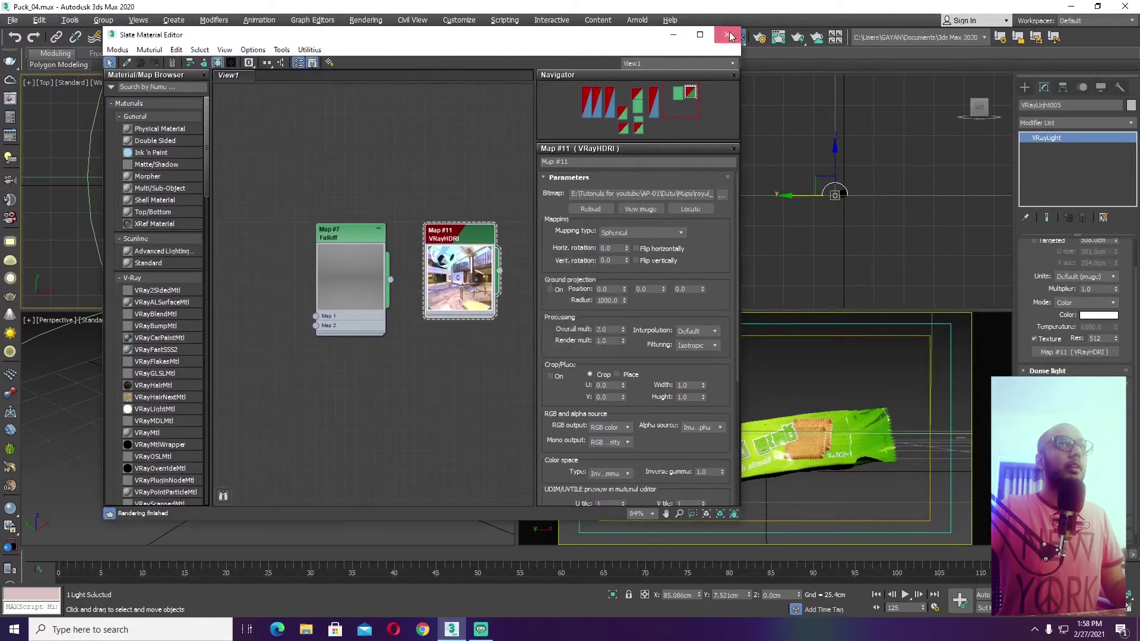
pyautogui.click(728, 35)
# - Test-render the pack with the dome light, stop the render, and set the light's multiplier to 5.0
pyautogui.click(739, 143)
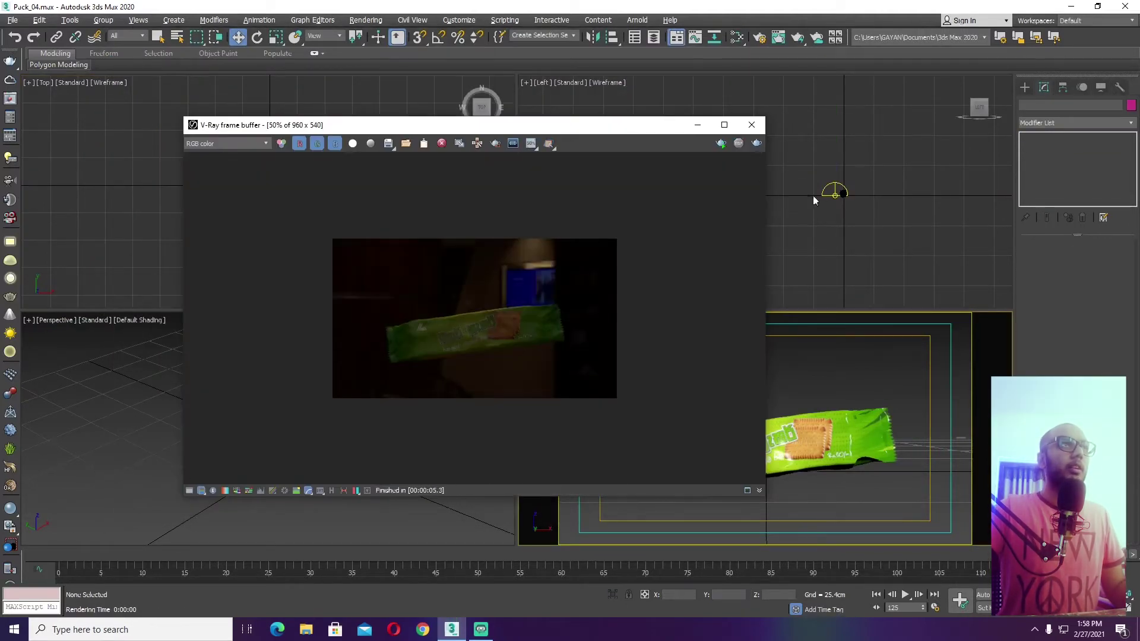
pyautogui.click(835, 193)
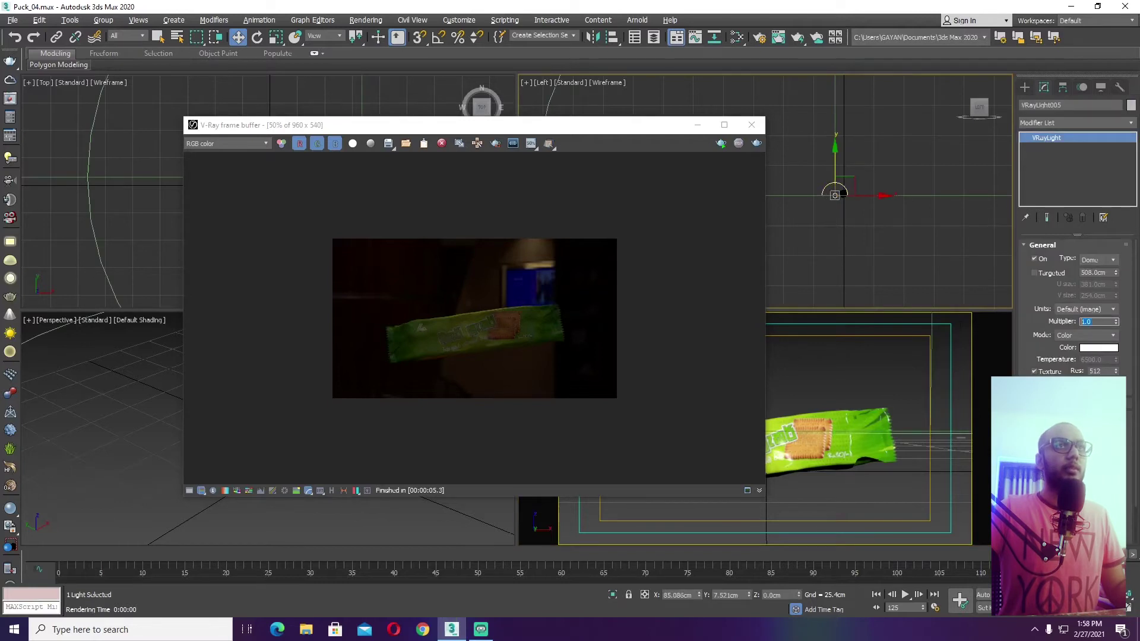
pyautogui.write('5')
pyautogui.press('Return')
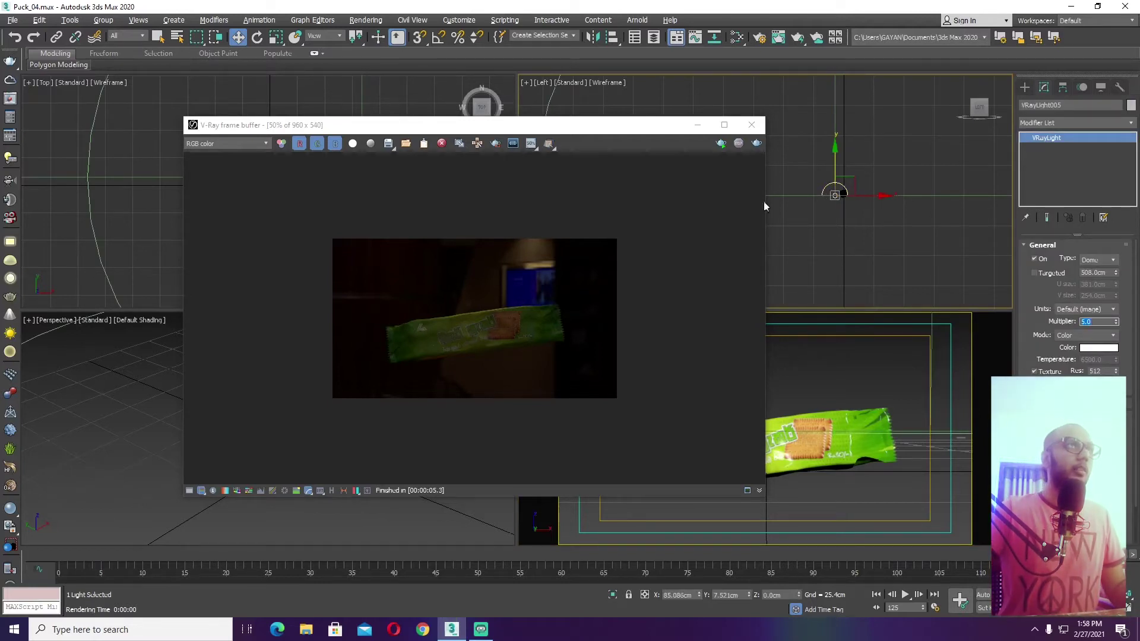
# - Rerun the interactive render of the camera view, inspect the pack at 100% zoom, and close the V-Ray frame buffer
pyautogui.click(722, 145)
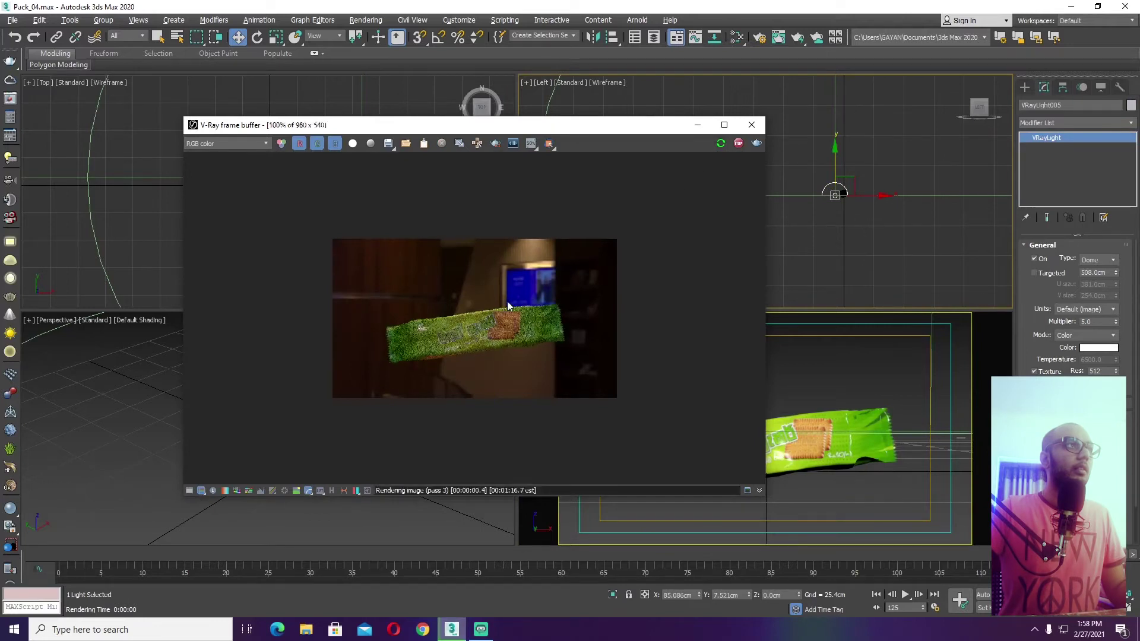
pyautogui.doubleClick(507, 301)
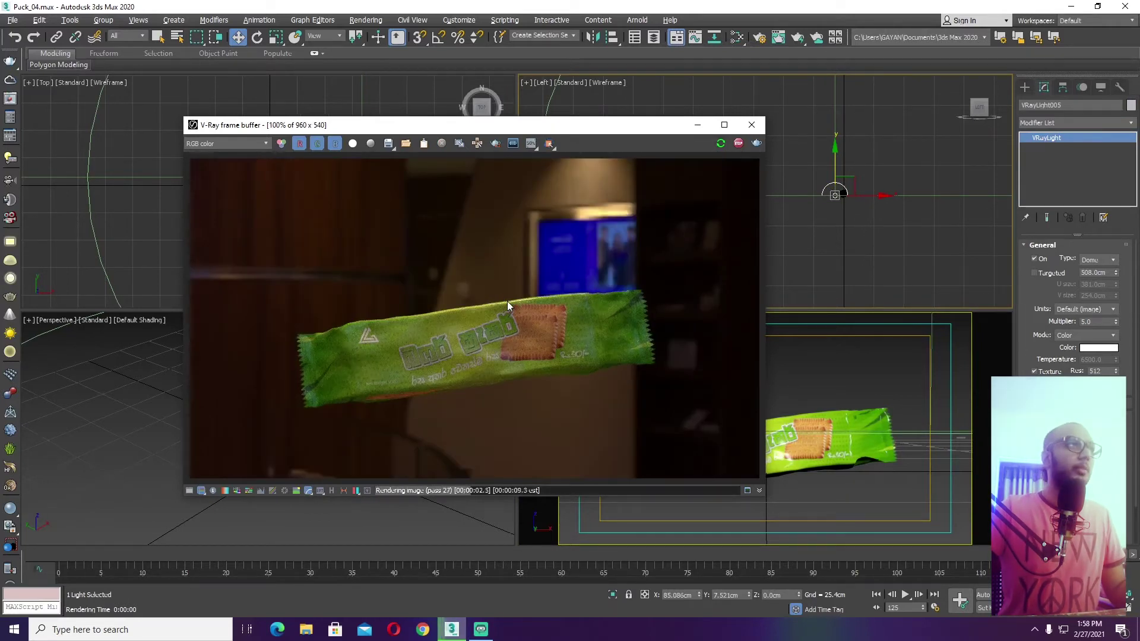
pyautogui.click(751, 125)
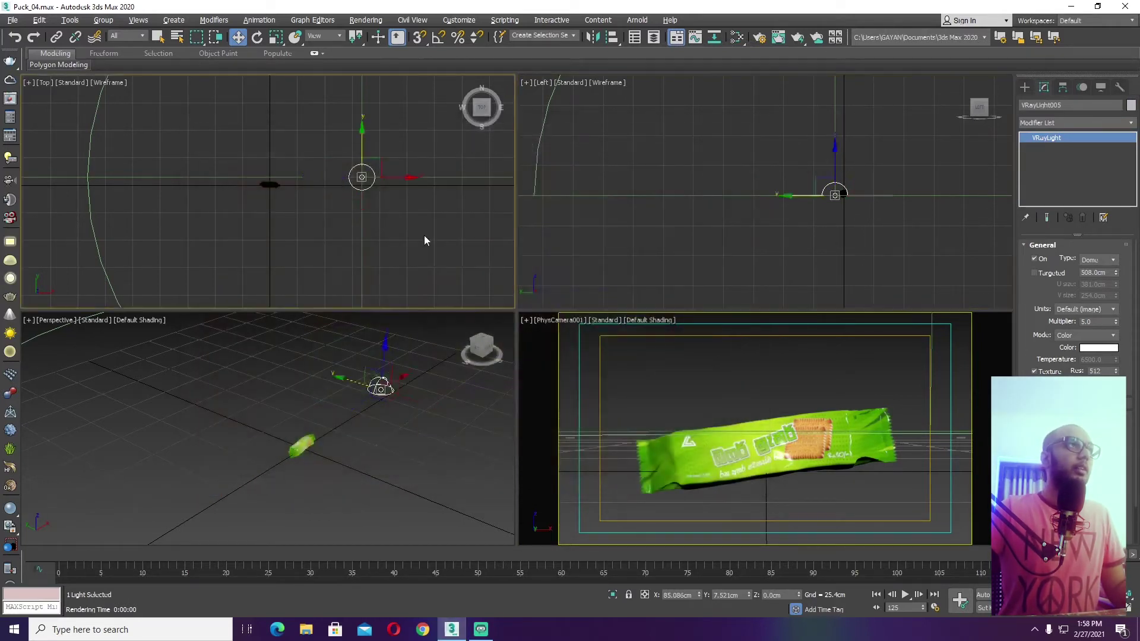
# - Clear the selection, and unhide and unfreeze the Cam layer in the Layer Explorer
pyautogui.click(342, 249)
pyautogui.click(722, 393)
pyautogui.click(654, 37)
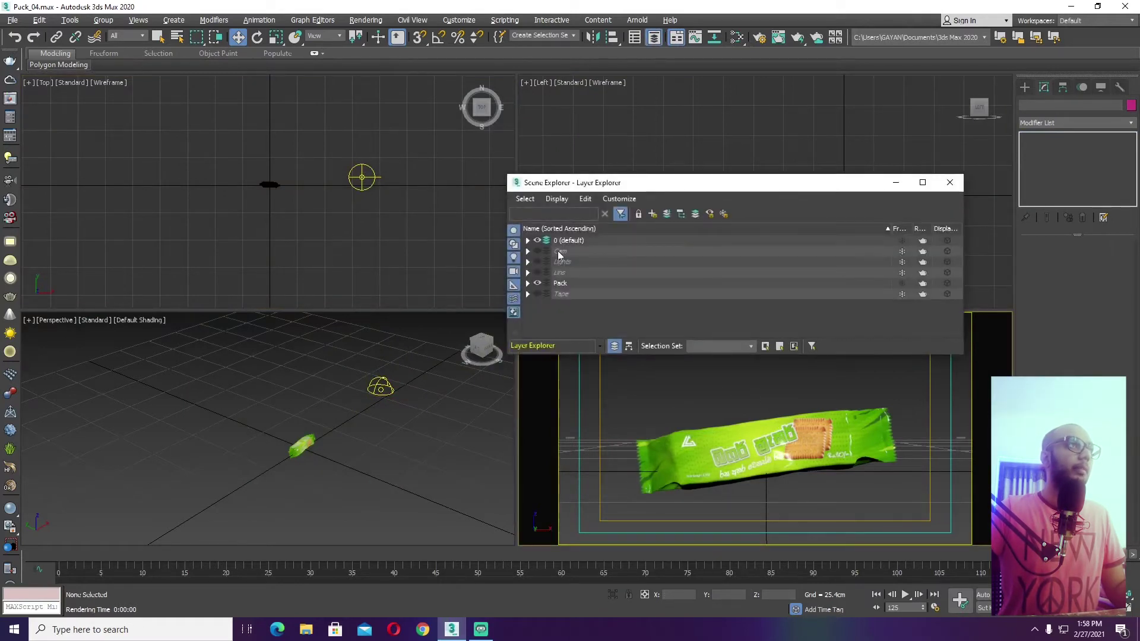
pyautogui.click(527, 252)
pyautogui.click(538, 251)
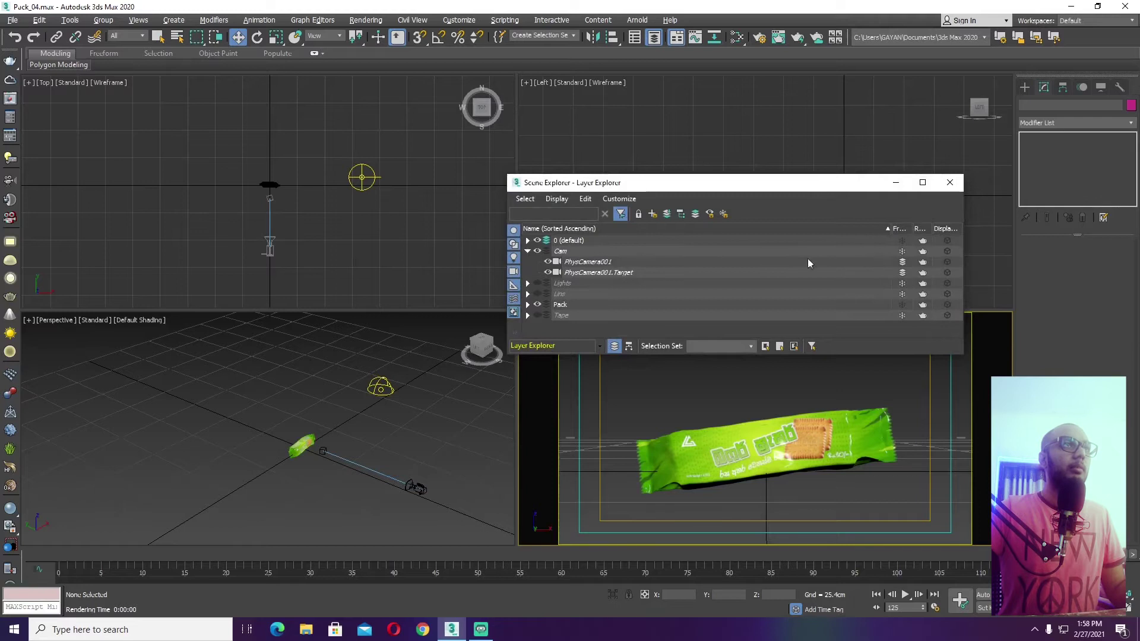
pyautogui.click(901, 251)
pyautogui.click(655, 37)
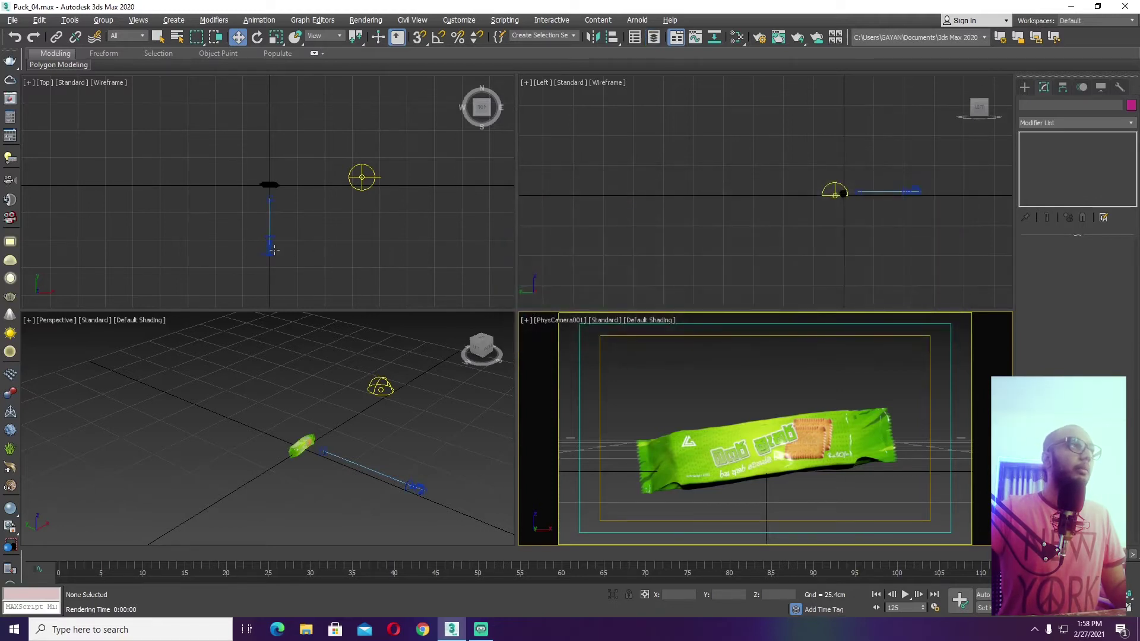
# - Create a new physical camera from the Perspective view, orbited to face the pack at an angle
pyautogui.click(272, 248)
pyautogui.middleClick(395, 438)
pyautogui.hotkey('alt', 'w')
pyautogui.scroll(3, 621, 373)
pyautogui.keyDown('alt'); pyautogui.moveTo(621, 373); pyautogui.dragTo(683, 388, button='middle'); pyautogui.keyUp('alt')
pyautogui.click(682, 388)
pyautogui.keyDown('alt'); pyautogui.moveTo(319, 391); pyautogui.dragTo(546, 365, button='middle'); pyautogui.keyUp('alt')
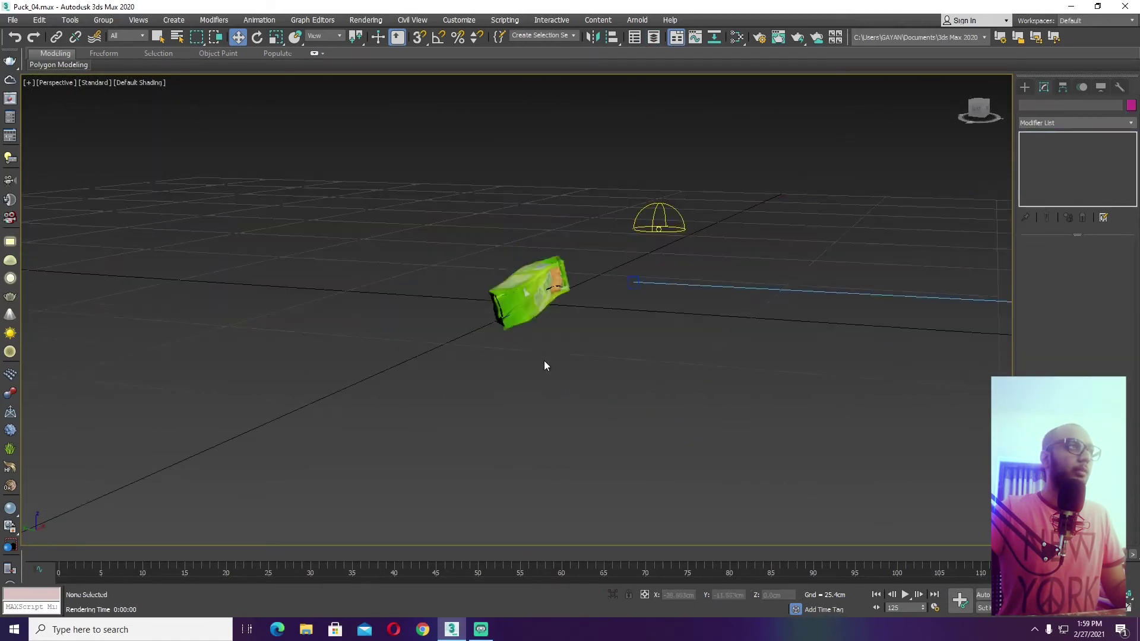
pyautogui.click(546, 312)
pyautogui.keyDown('alt'); pyautogui.moveTo(546, 312); pyautogui.dragTo(532, 360, button='middle'); pyautogui.keyUp('alt')
pyautogui.click(571, 400)
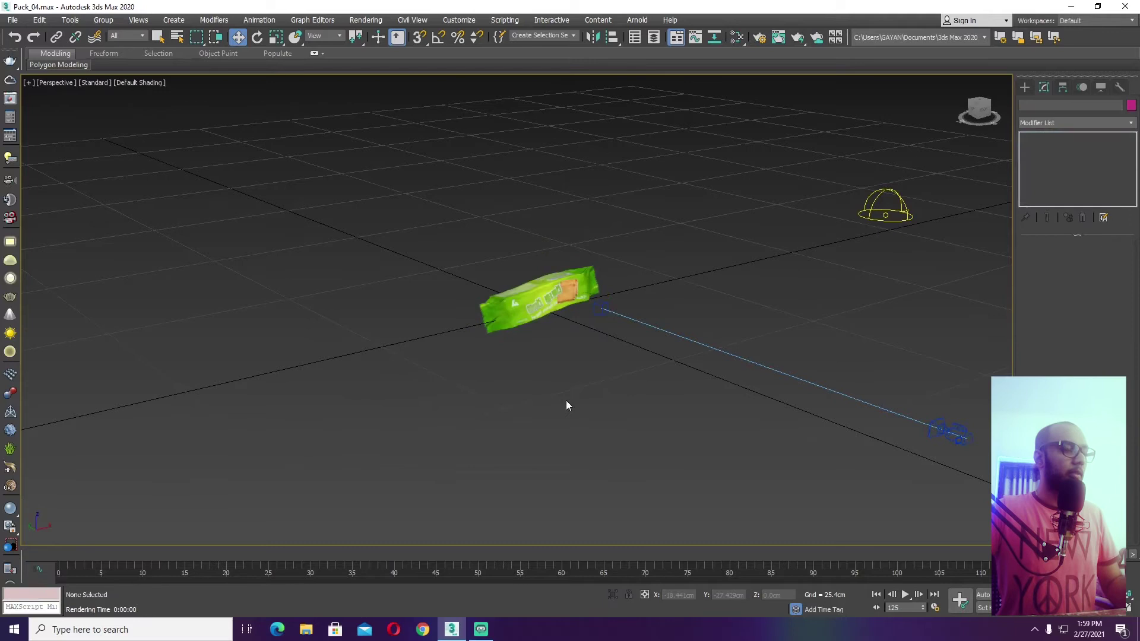
pyautogui.hotkey('ctrl', 'c')
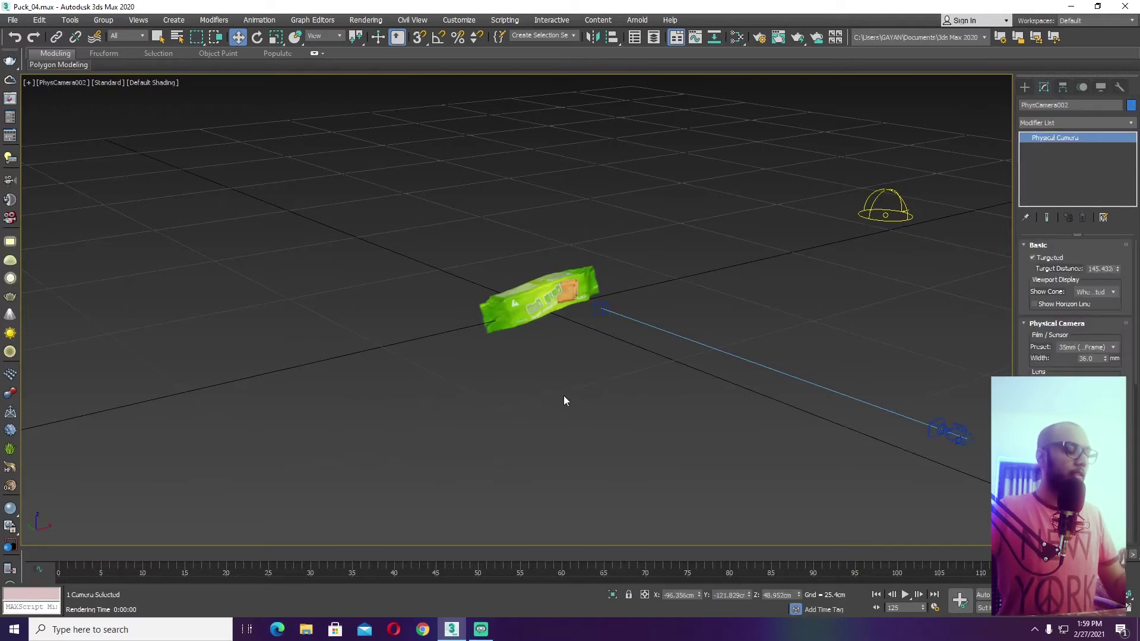
pyautogui.hotkey('alt', 'w')
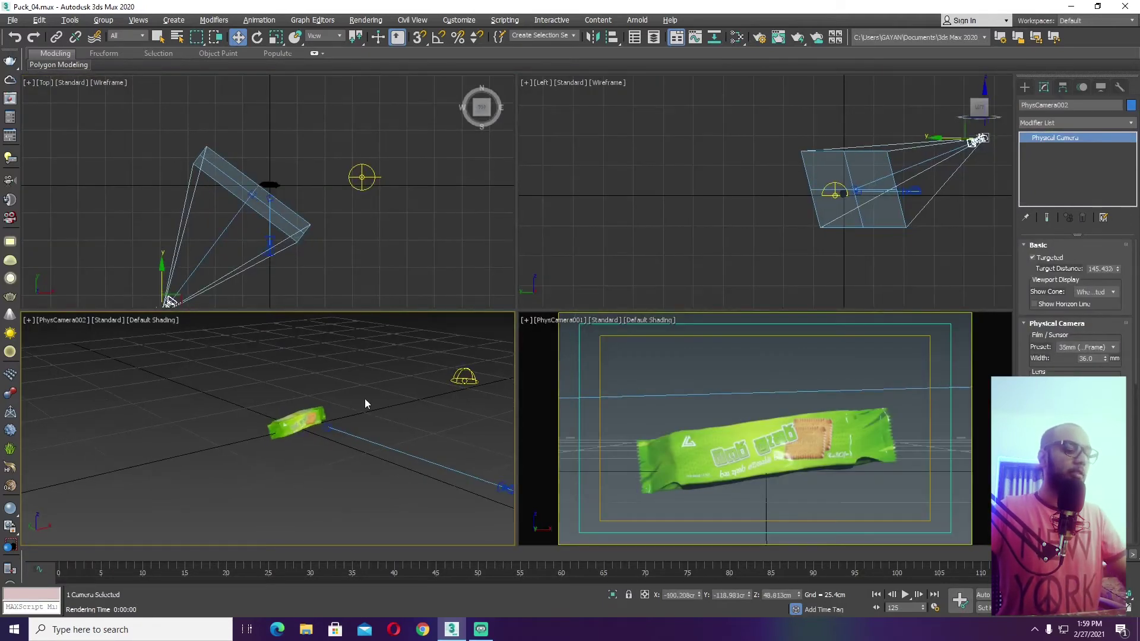
# - Isolate the new camera and replace the scene's existing exposure control with Physical Camera Exposure Control
pyautogui.hotkey('alt', 'q')
pyautogui.hotkey('alt', 'w')
pyautogui.keyDown('alt'); pyautogui.moveTo(448, 374); pyautogui.dragTo(368, 326, button='middle'); pyautogui.keyUp('alt')
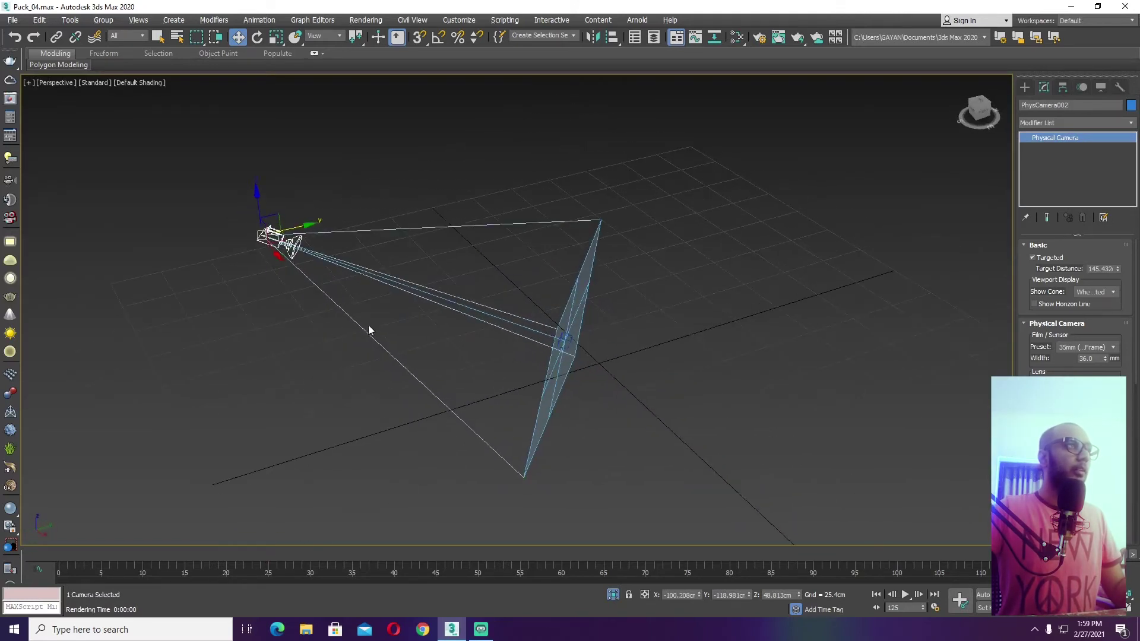
pyautogui.click(853, 322)
pyautogui.click(478, 308)
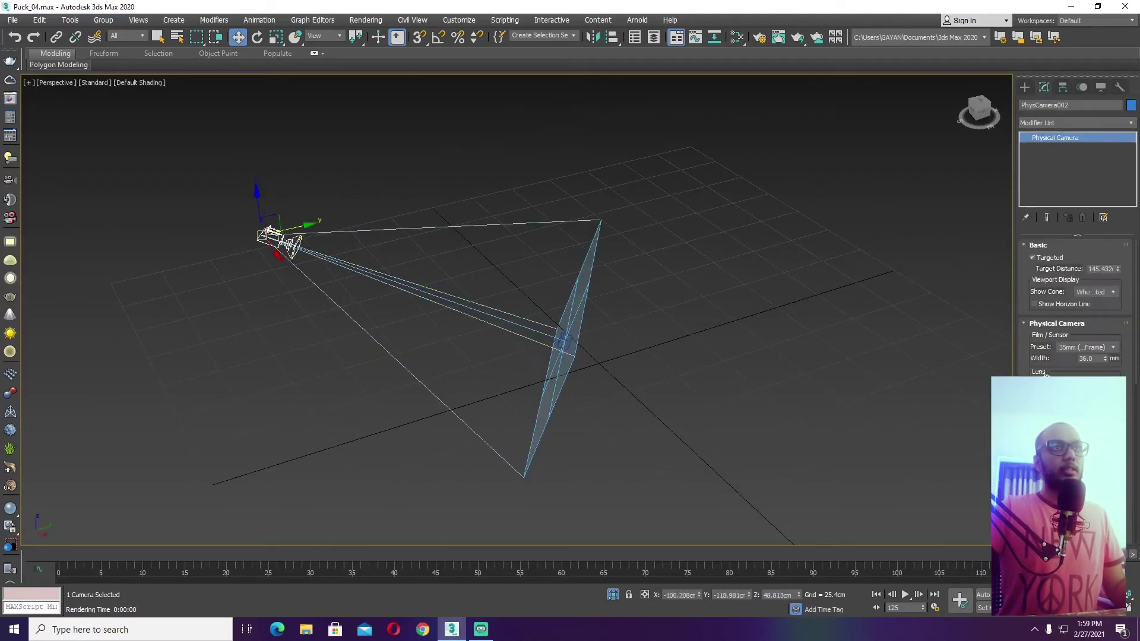
pyautogui.moveTo(1055, 369); pyautogui.dragTo(1046, 298)
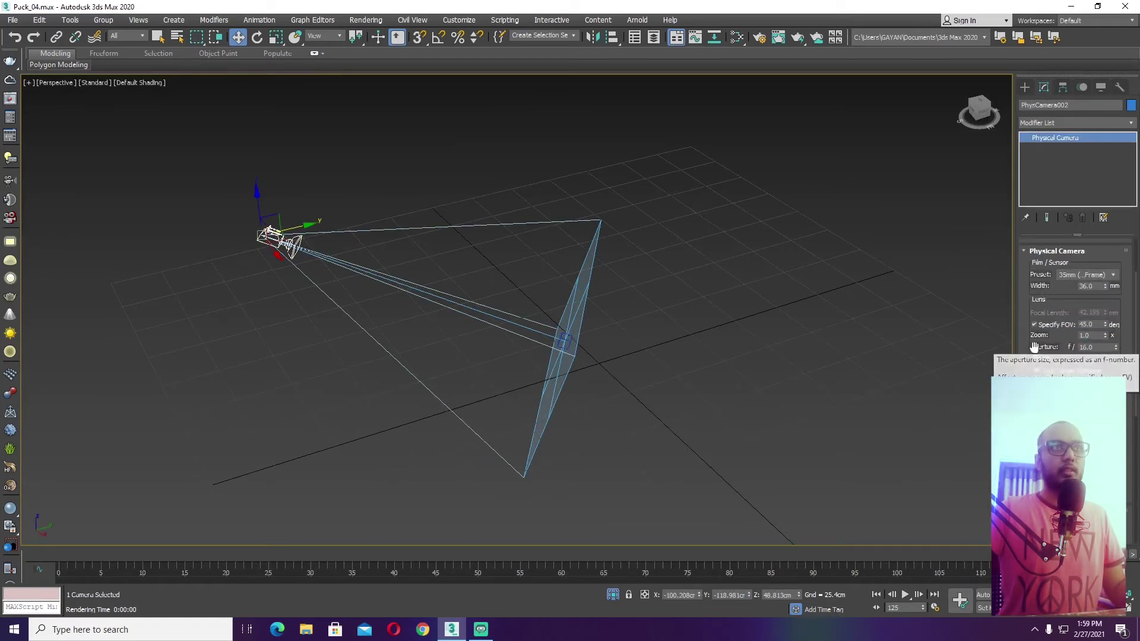
pyautogui.moveTo(1034, 350); pyautogui.dragTo(1030, 298)
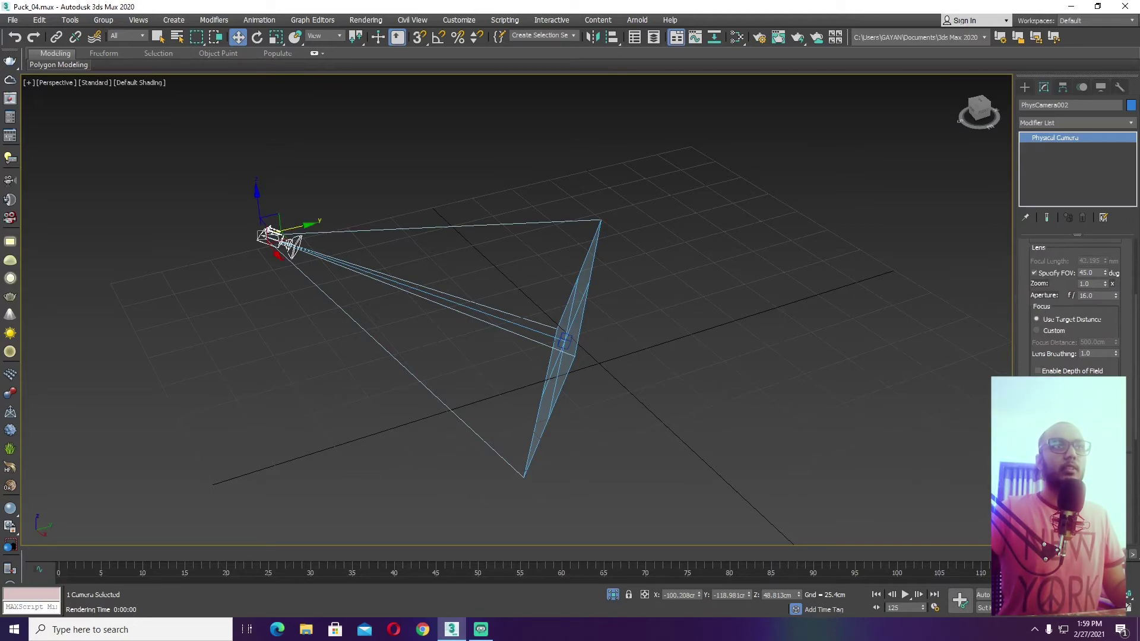
pyautogui.click(1069, 510)
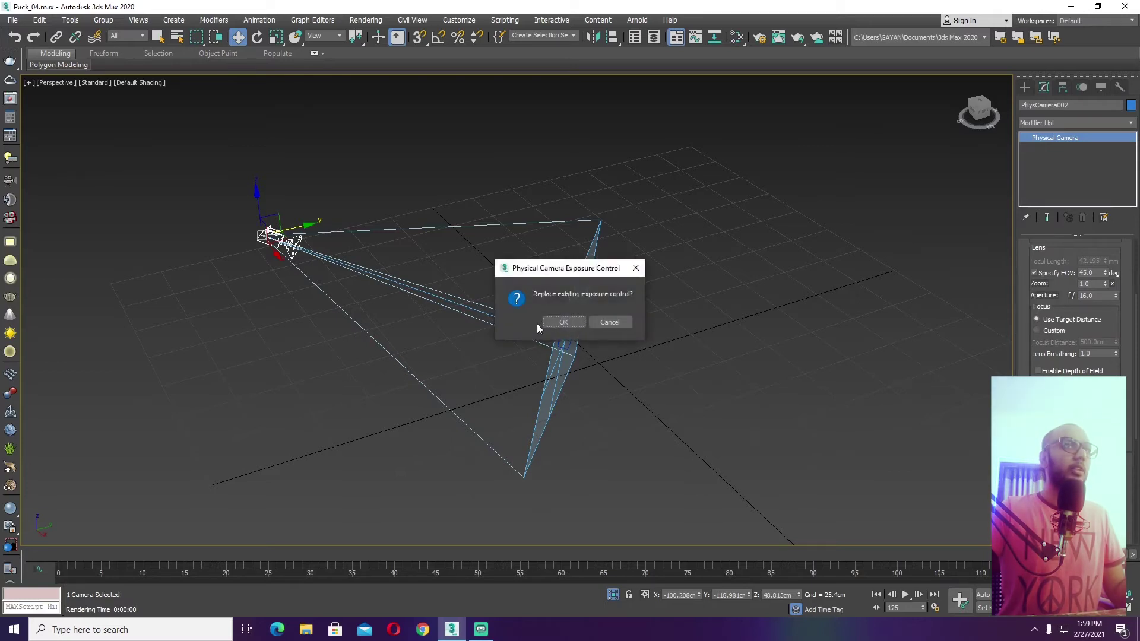
pyautogui.click(563, 323)
# - Check the isolated camera's shutter duration and aperture settings
pyautogui.moveTo(1026, 409); pyautogui.dragTo(1026, 363)
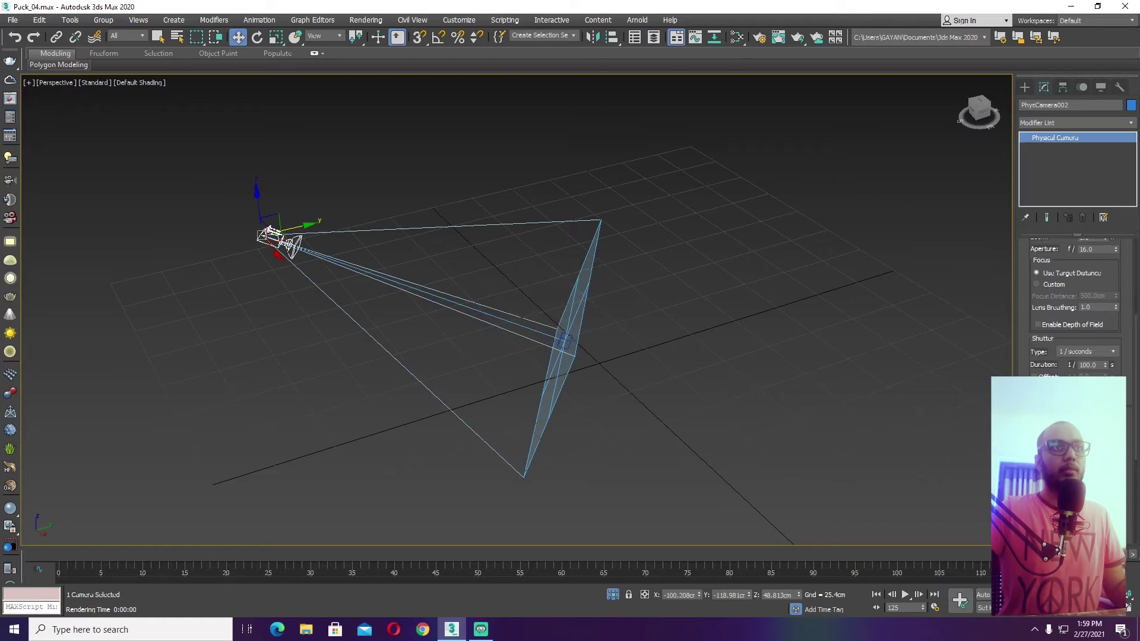
pyautogui.doubleClick(1087, 365)
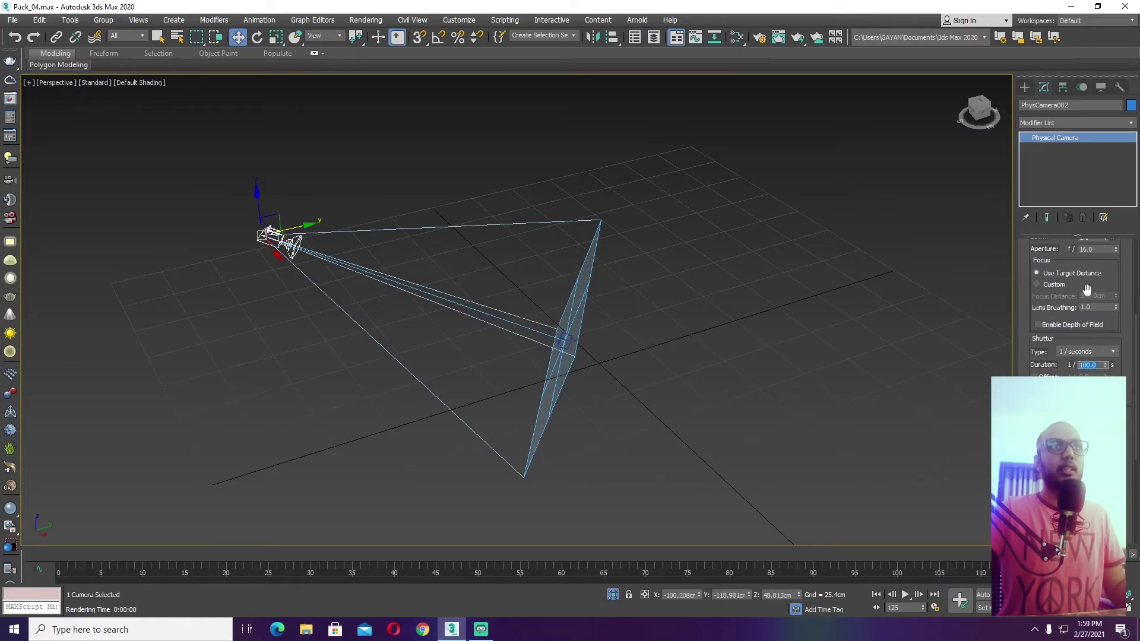
pyautogui.doubleClick(1096, 248)
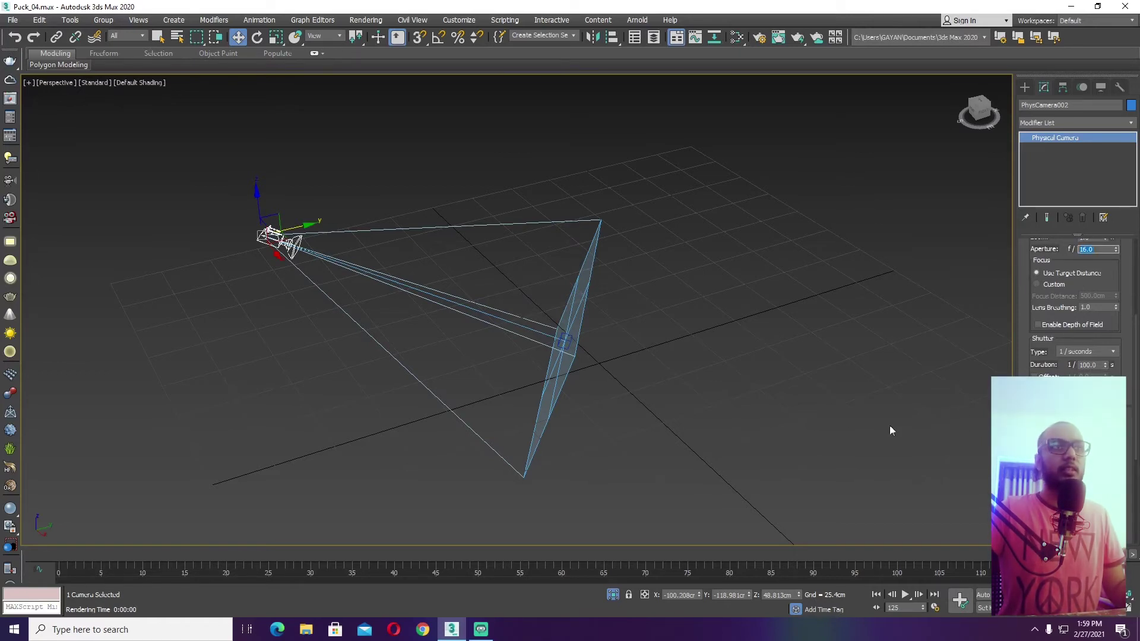
# - Remove the new physical camera and exit isolation to show the whole scene
pyautogui.keyDown('alt'); pyautogui.moveTo(458, 416); pyautogui.dragTo(661, 369, button='middle'); pyautogui.keyUp('alt')
pyautogui.click(179, 202)
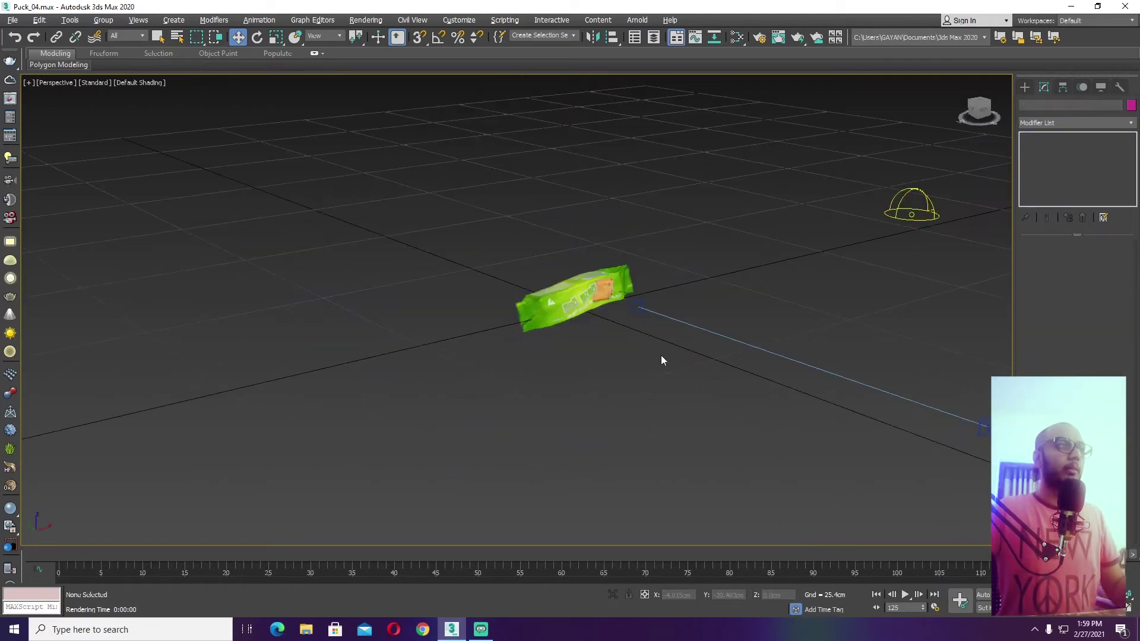
pyautogui.hotkey('alt', 'w')
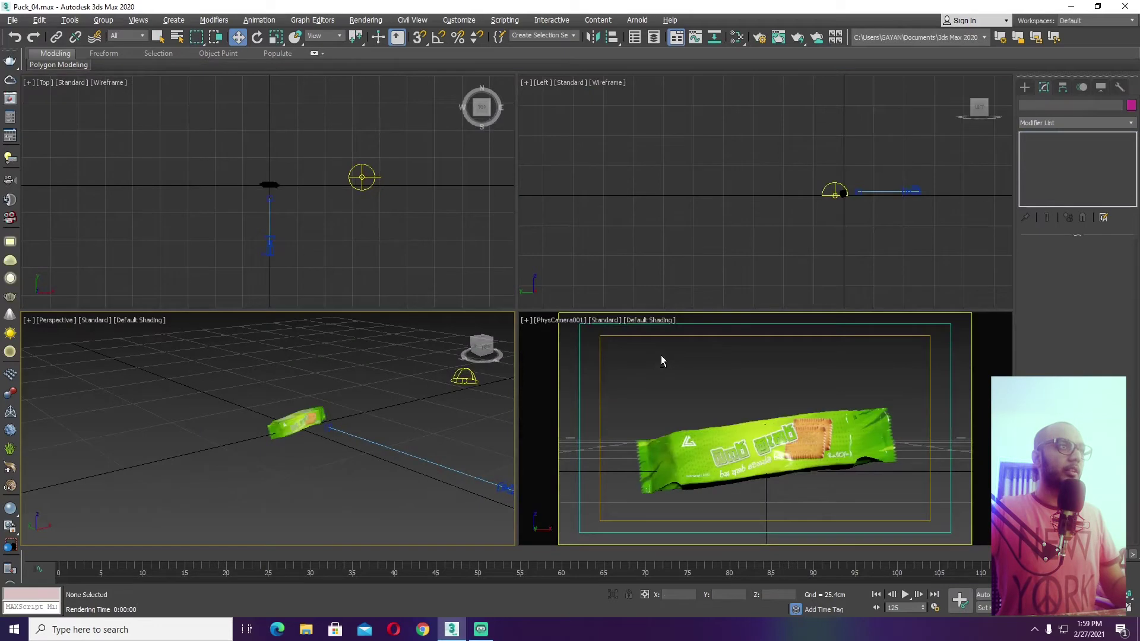
# - Render frame 125 from PhysCamera001, inspect the pack in the V-Ray frame buffer, and close it
pyautogui.click(676, 365)
pyautogui.hotkey('shift', 'q')
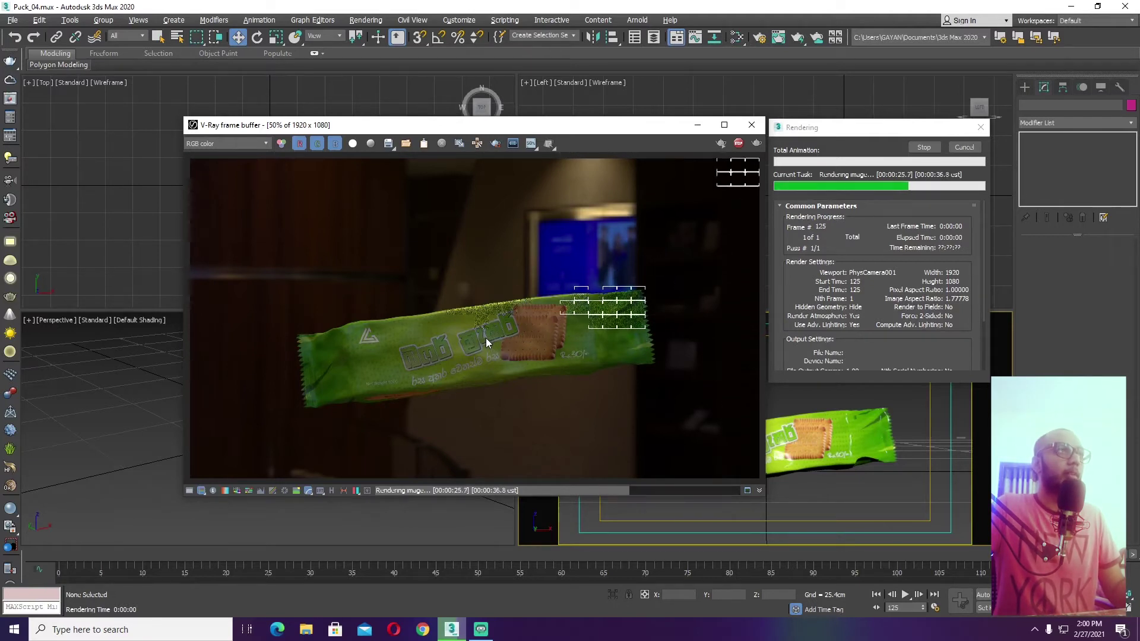
pyautogui.scroll(1, 502, 294)
pyautogui.scroll(-1, 505, 303)
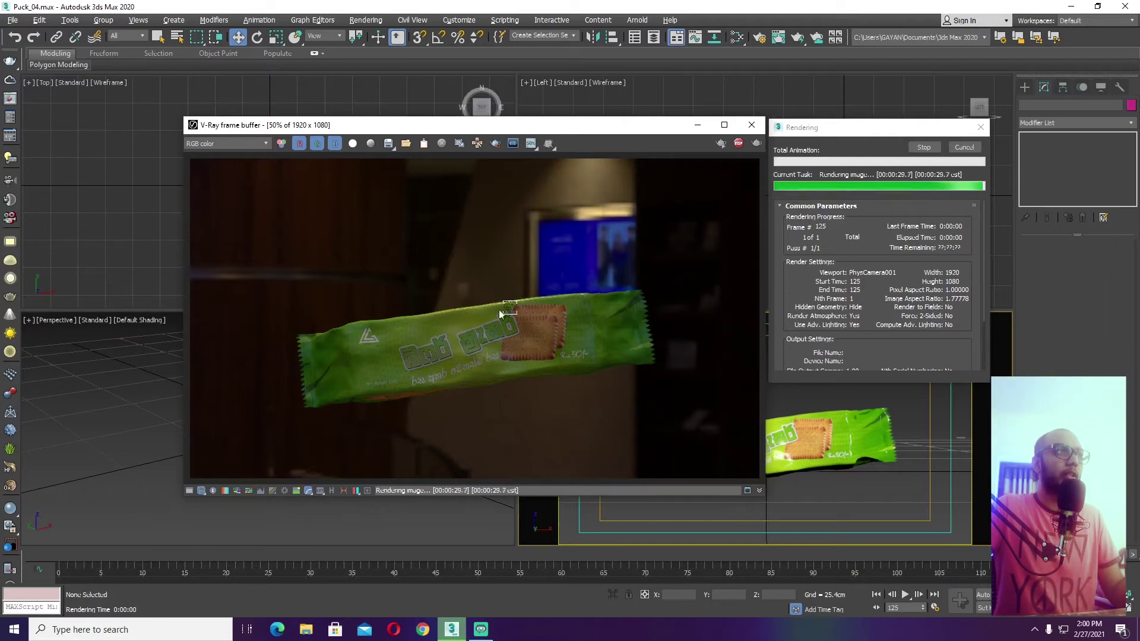
pyautogui.click(742, 128)
# - Draw a rectangular VRayLight in the Top view spanning the pack and camera, centred at about X 38 cm, Y -24 cm
pyautogui.click(1025, 87)
pyautogui.click(1050, 158)
pyautogui.moveTo(789, 191); pyautogui.dragTo(772, 237, button='middle')
pyautogui.moveTo(196, 128); pyautogui.dragTo(413, 292)
pyautogui.rightClick(414, 292)
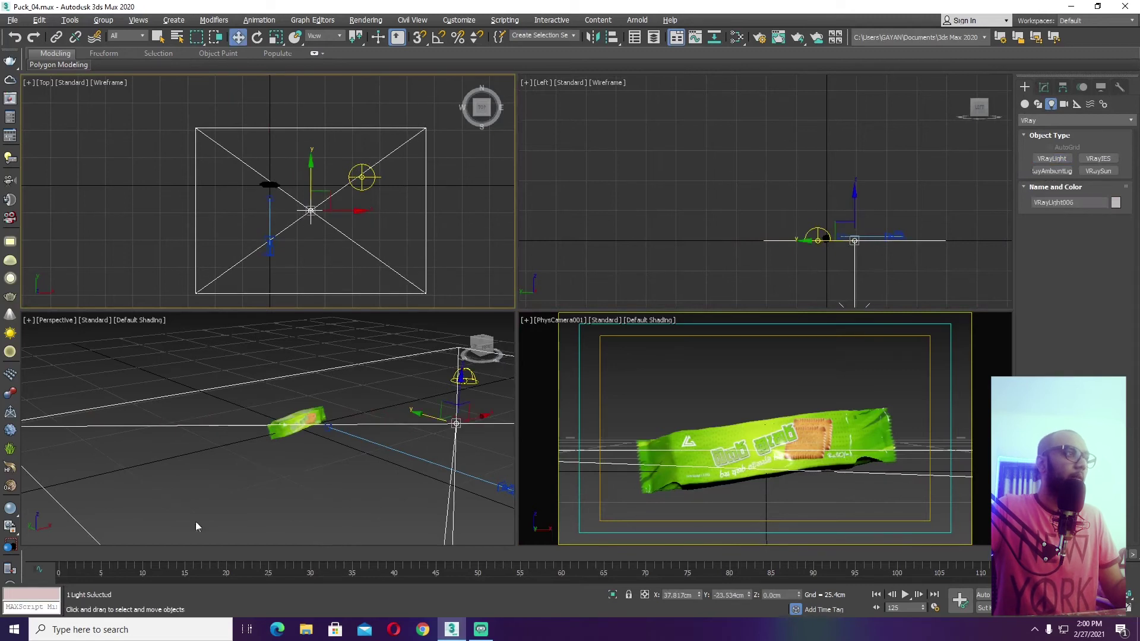
# - Move the time slider back to frame 0
pyautogui.moveTo(95, 556); pyautogui.dragTo(68, 556)
pyautogui.scroll(-5, 332, 256)
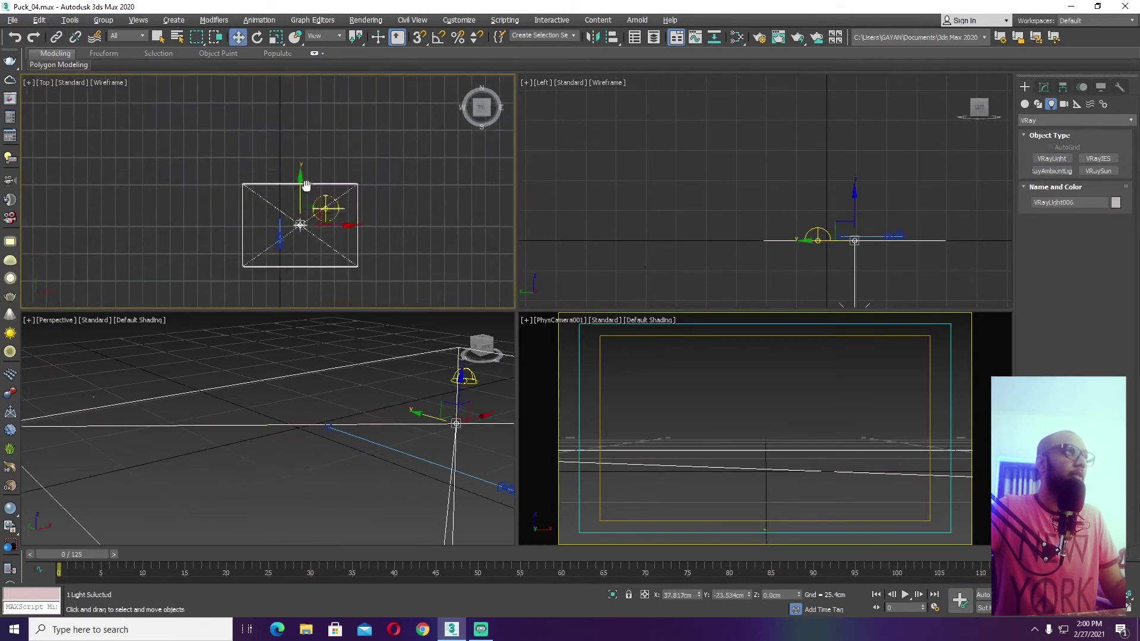
# - Move the rectangular VRayLight in the Top view over the pack's starting position, at about X 6 cm, Y 162 cm
pyautogui.click(93, 398)
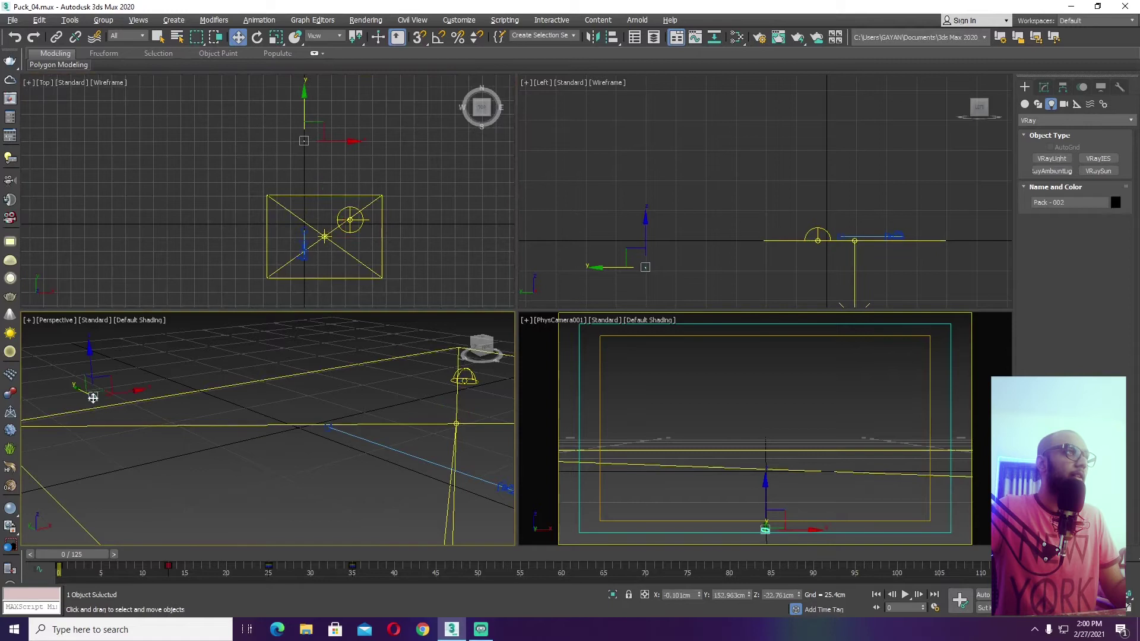
pyautogui.click(325, 236)
pyautogui.moveTo(339, 221); pyautogui.dragTo(321, 120)
pyautogui.click(94, 397)
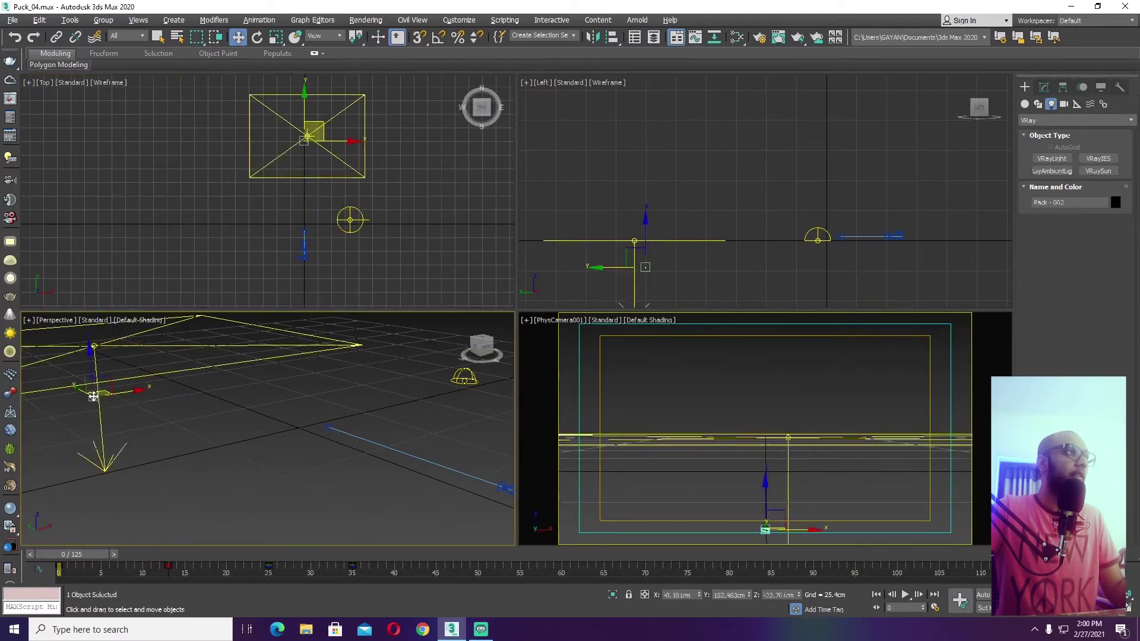
# - Tilt the plane light toward the camera in the Perspective view at frame 7 and raise it to about Z 62 cm
pyautogui.keyDown('alt'); pyautogui.moveTo(301, 480); pyautogui.dragTo(348, 436, button='middle'); pyautogui.keyUp('alt')
pyautogui.hotkey('alt', 'w')
pyautogui.moveTo(115, 558); pyautogui.dragTo(148, 551)
pyautogui.click(365, 301)
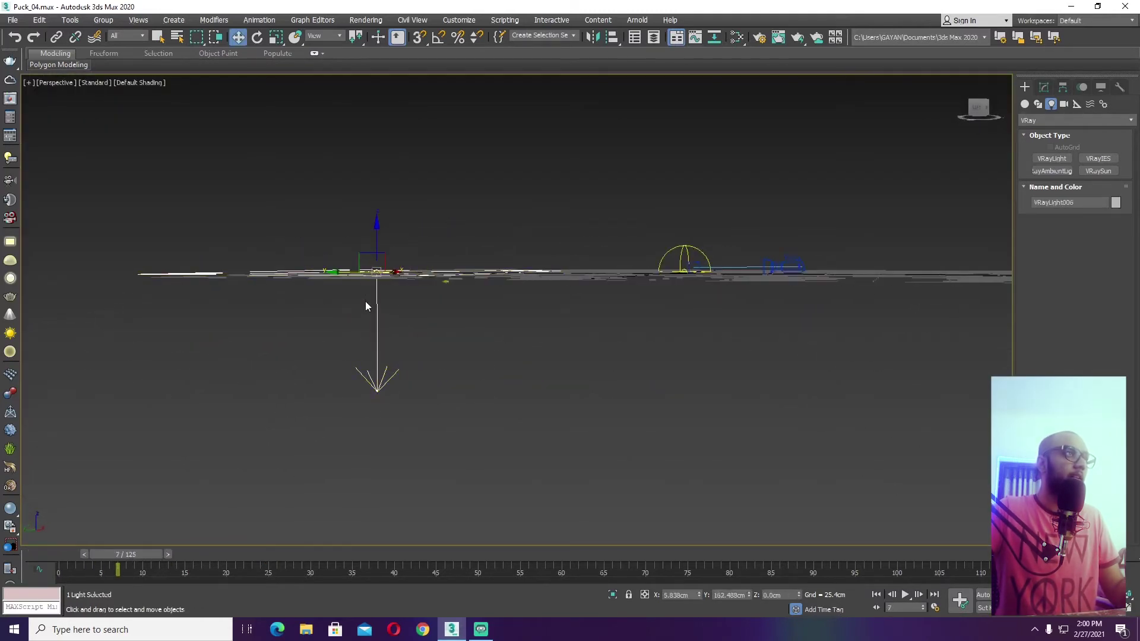
pyautogui.press('e')
pyautogui.moveTo(409, 246); pyautogui.dragTo(387, 176)
pyautogui.press('w')
pyautogui.moveTo(377, 237); pyautogui.dragTo(380, 127)
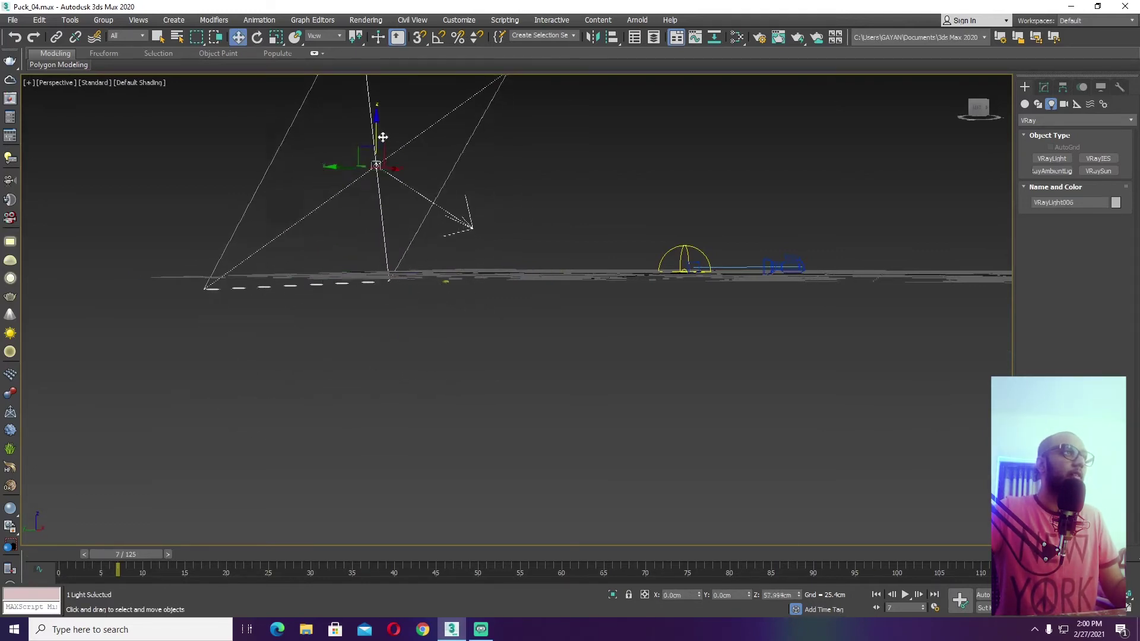
# - Enlarge the plane light to about 450 cm long and 284 cm wide
pyautogui.click(1044, 87)
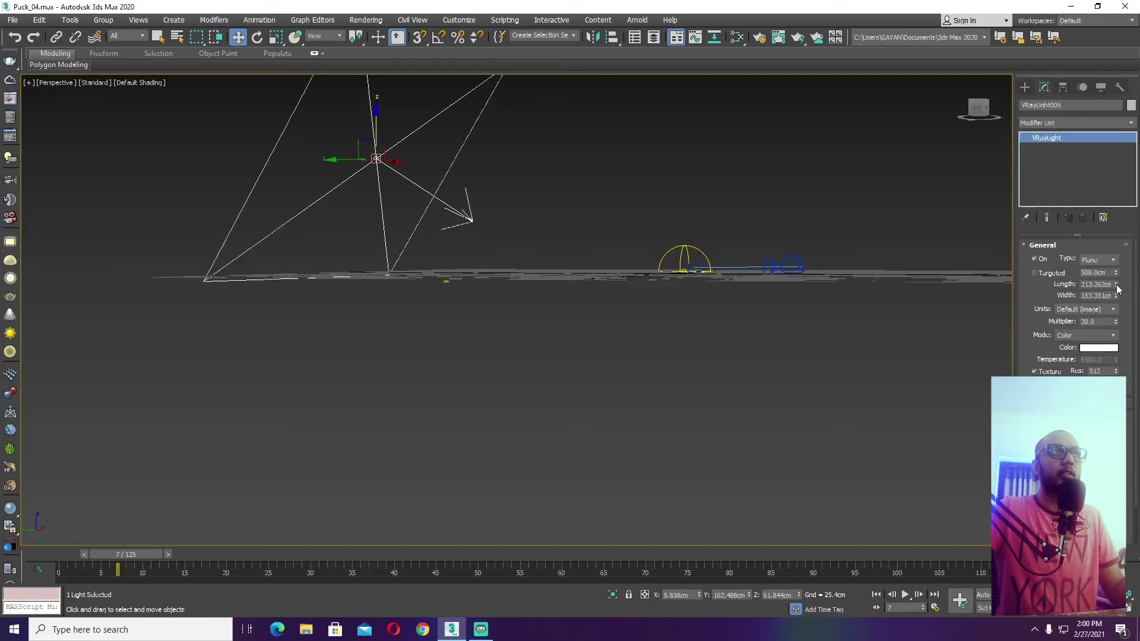
pyautogui.moveTo(1117, 285); pyautogui.dragTo(1108, 219)
pyautogui.moveTo(1114, 304); pyautogui.dragTo(1114, 253)
pyautogui.keyDown('alt'); pyautogui.moveTo(657, 315); pyautogui.dragTo(589, 434, button='middle'); pyautogui.keyUp('alt')
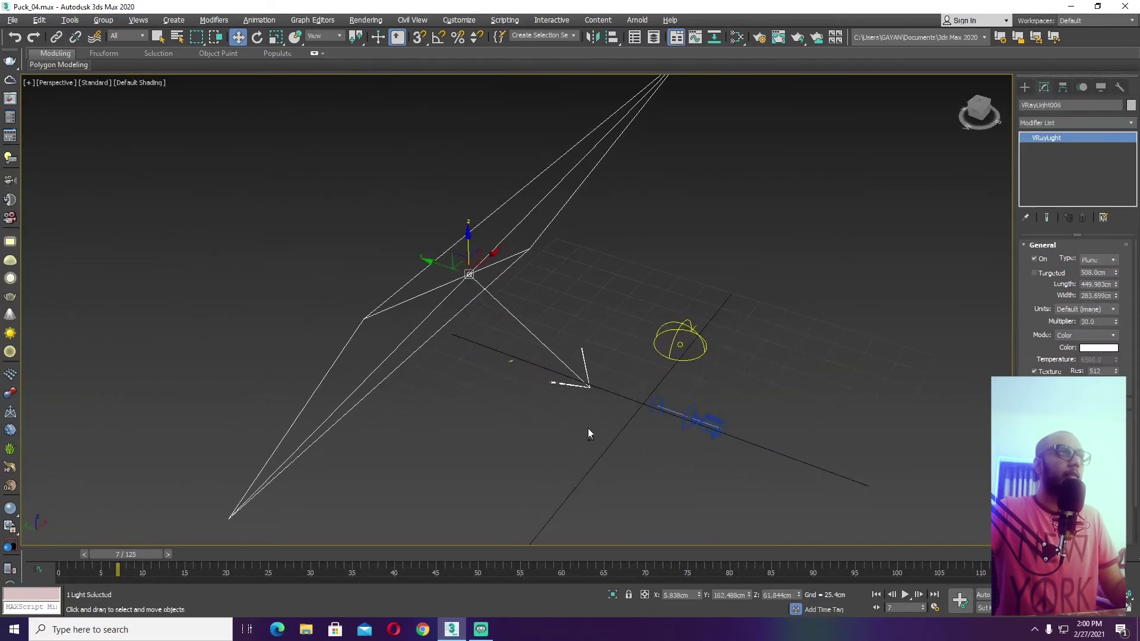
# - Reposition the plane light to about Y 103 cm, Z 88 cm against the pack's flight path and go to frame 24
pyautogui.moveTo(143, 559); pyautogui.dragTo(255, 569)
pyautogui.press('w')
pyautogui.keyDown('alt'); pyautogui.moveTo(486, 450); pyautogui.dragTo(439, 380, button='middle'); pyautogui.keyUp('alt')
pyautogui.keyDown('alt'); pyautogui.moveTo(513, 252); pyautogui.dragTo(446, 248, button='middle'); pyautogui.keyUp('alt')
pyautogui.moveTo(447, 248); pyautogui.dragTo(514, 226)
pyautogui.moveTo(233, 556); pyautogui.dragTo(217, 556)
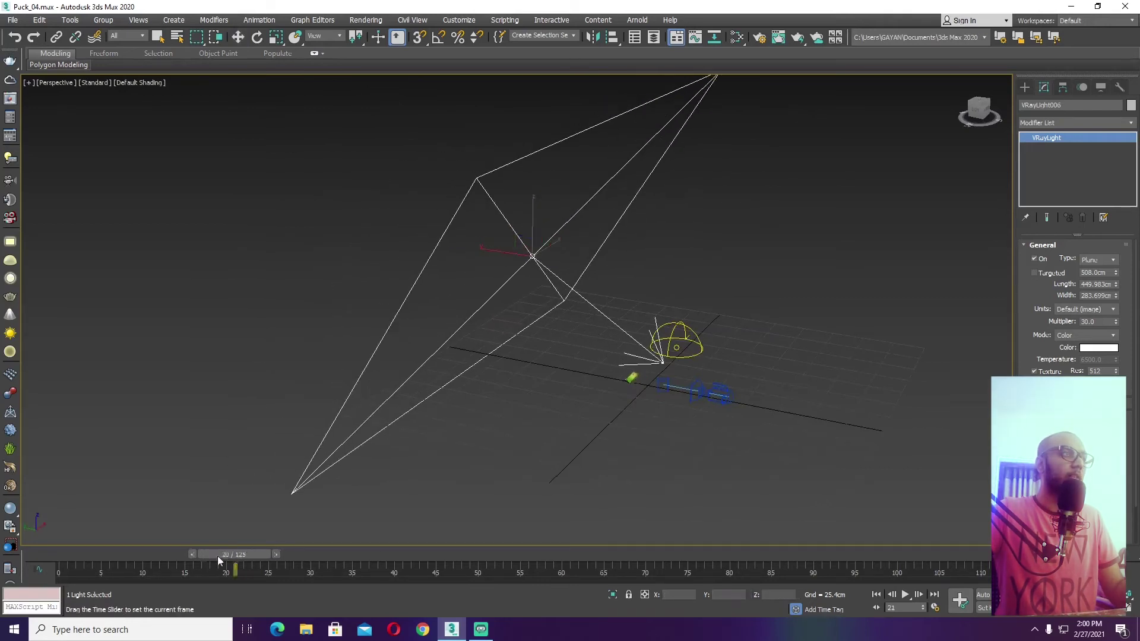
pyautogui.moveTo(86, 564); pyautogui.dragTo(267, 564)
pyautogui.press('w')
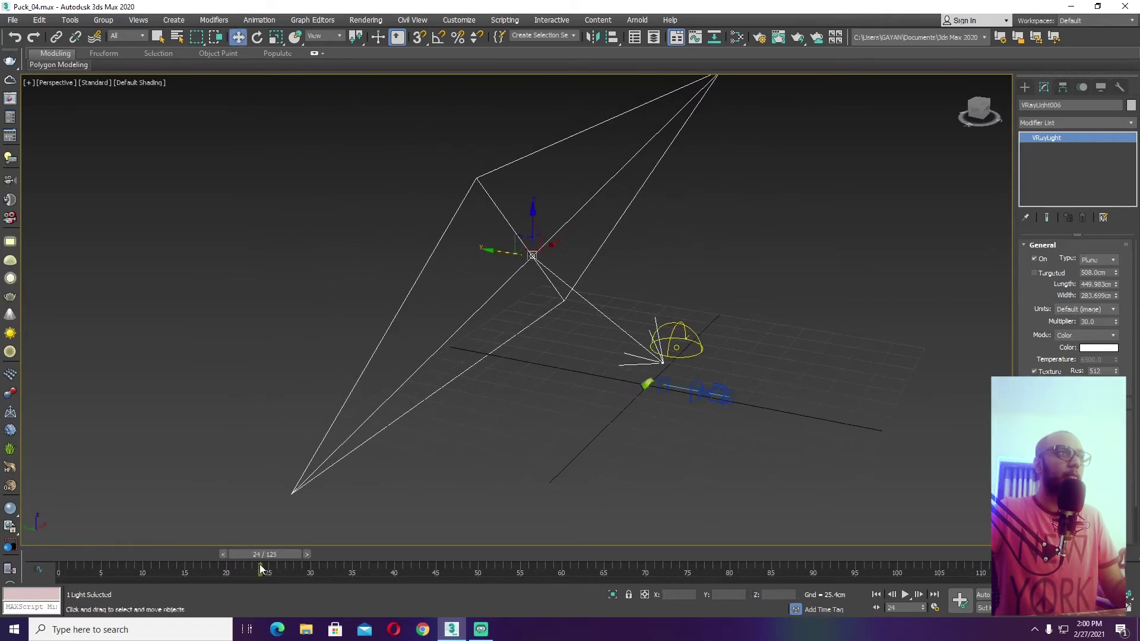
# - Start a render of frame 24 from PhysCamera001, stop it, and switch to V-Ray interactive rendering with the plane light selected
pyautogui.hotkey('alt', 'w')
pyautogui.click(759, 390)
pyautogui.hotkey('shift', 'q')
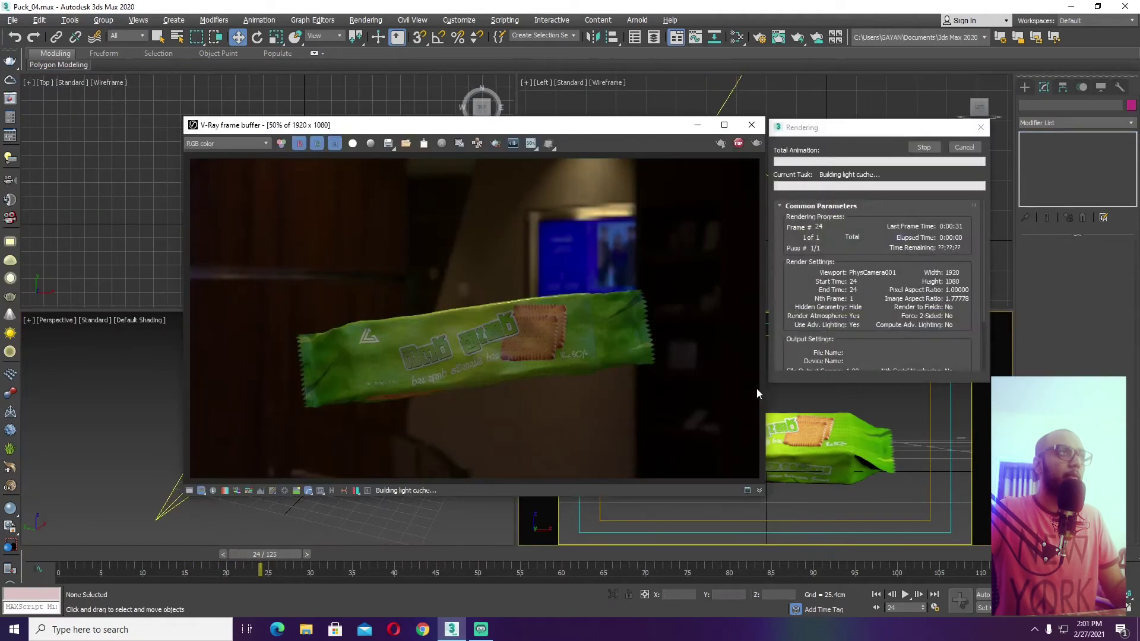
pyautogui.click(924, 132)
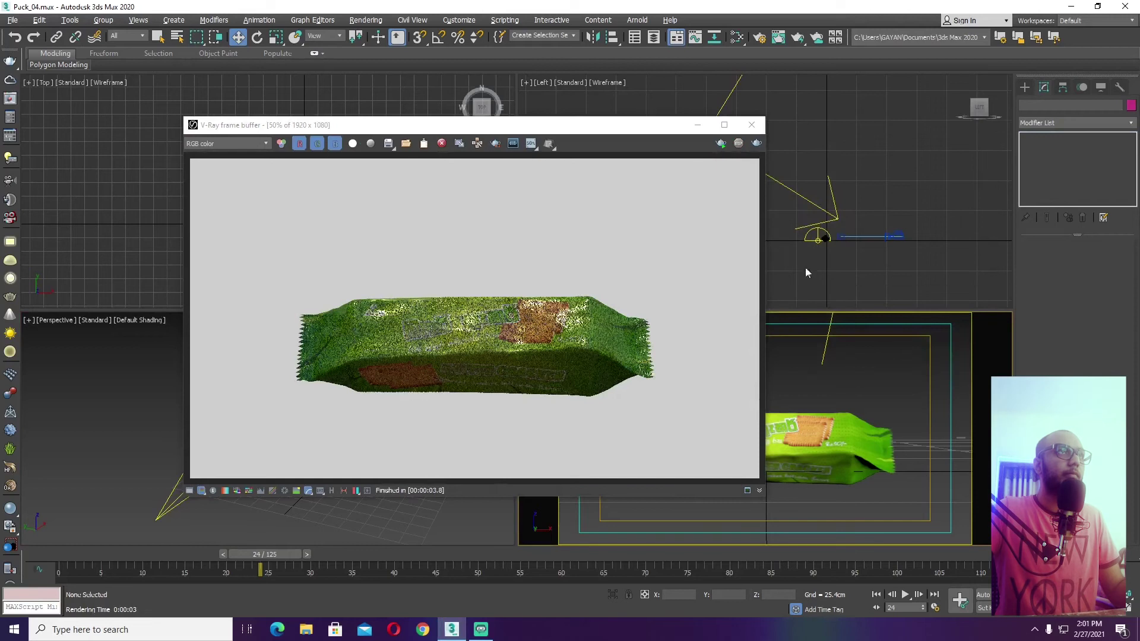
pyautogui.click(834, 223)
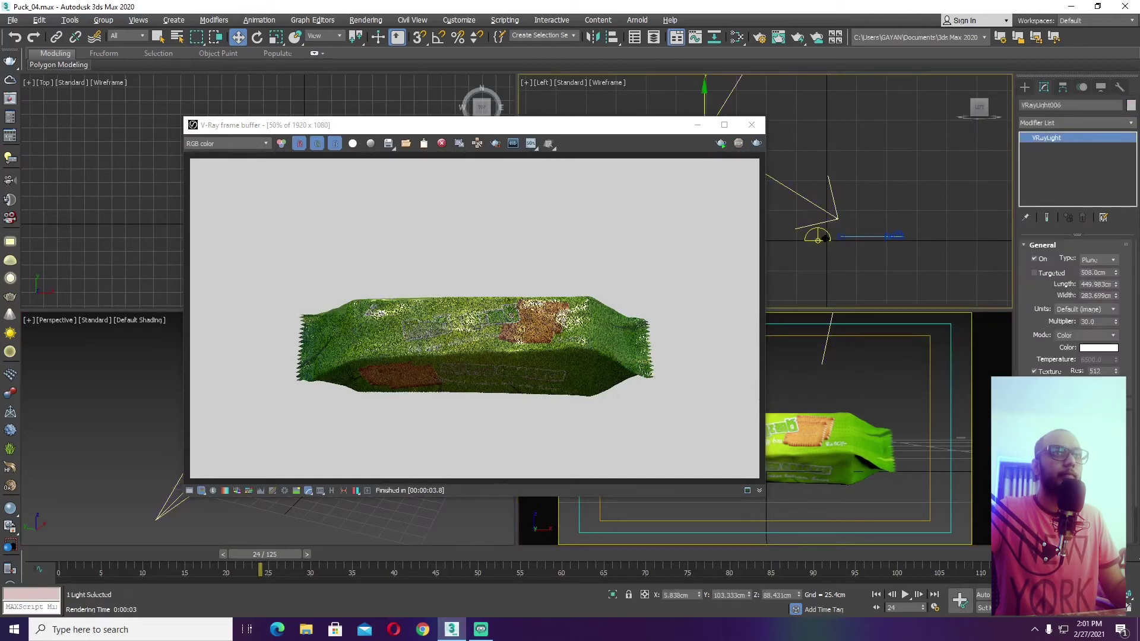
pyautogui.click(722, 143)
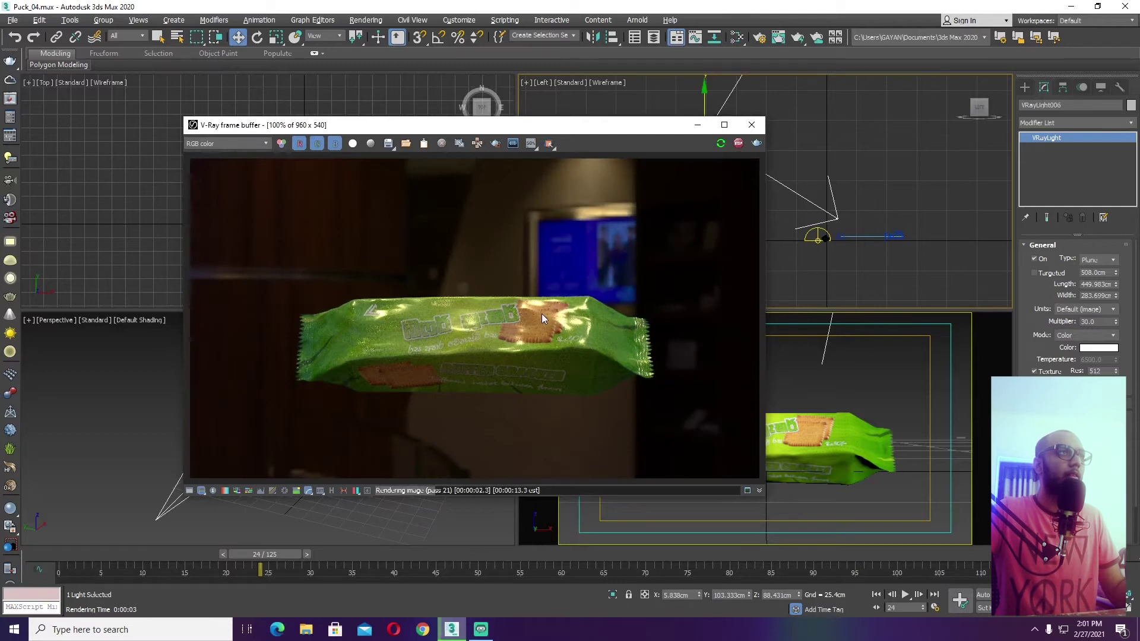
# - Set the dome light's multiplier to 1
pyautogui.click(820, 240)
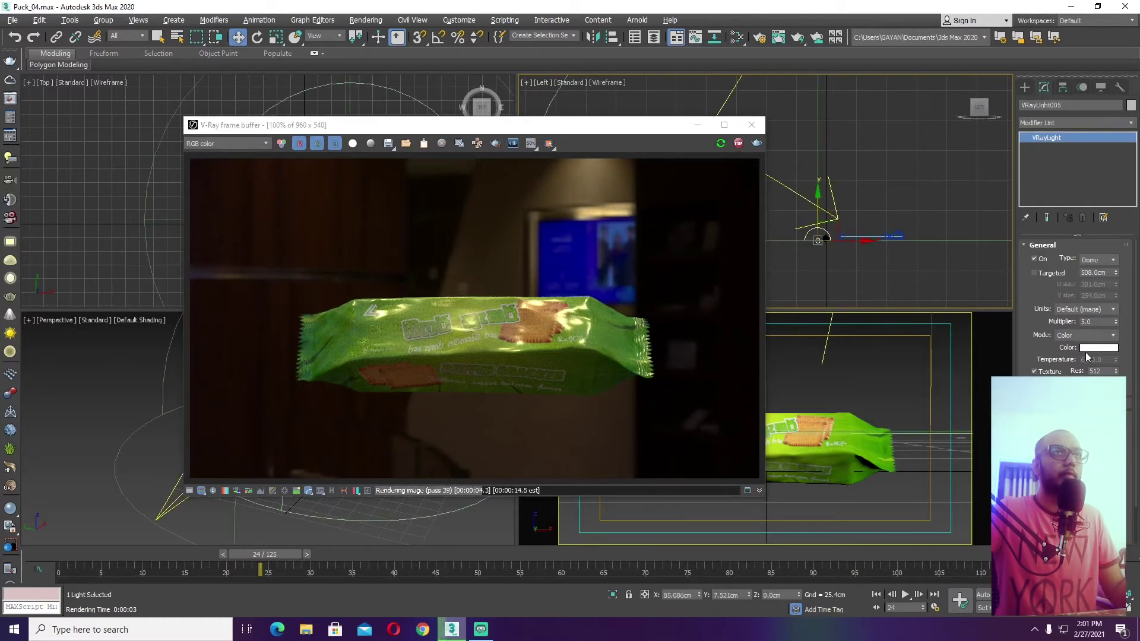
pyautogui.write('1')
pyautogui.press('Return')
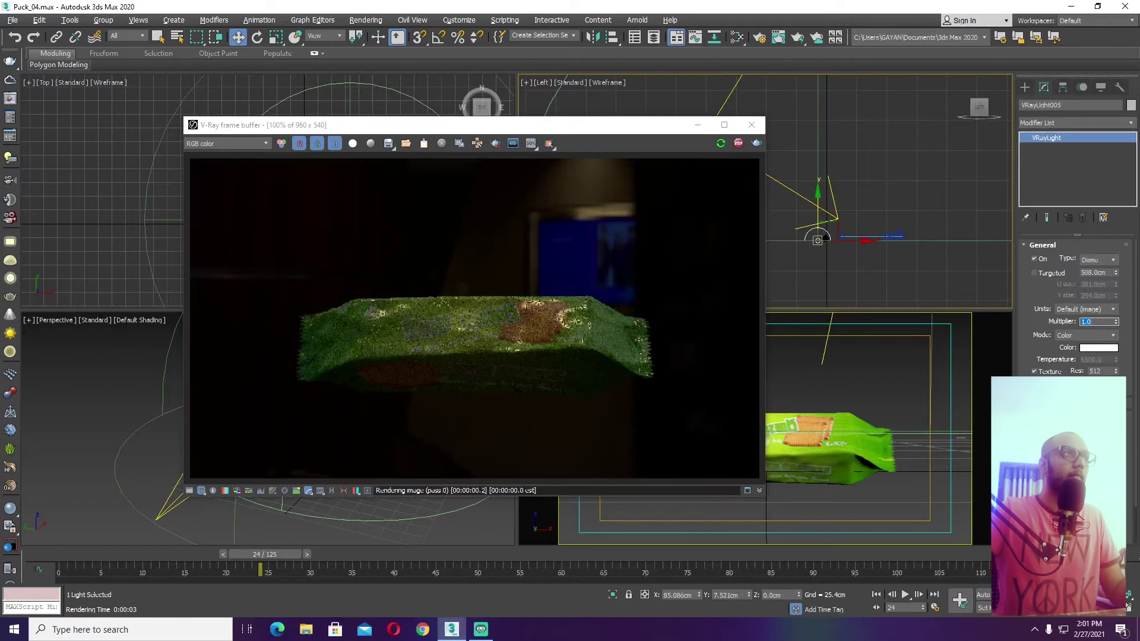
# - Go to the last frame, 125, and set the tilted plane light's multiplier to 300
pyautogui.click(740, 146)
pyautogui.press('End')
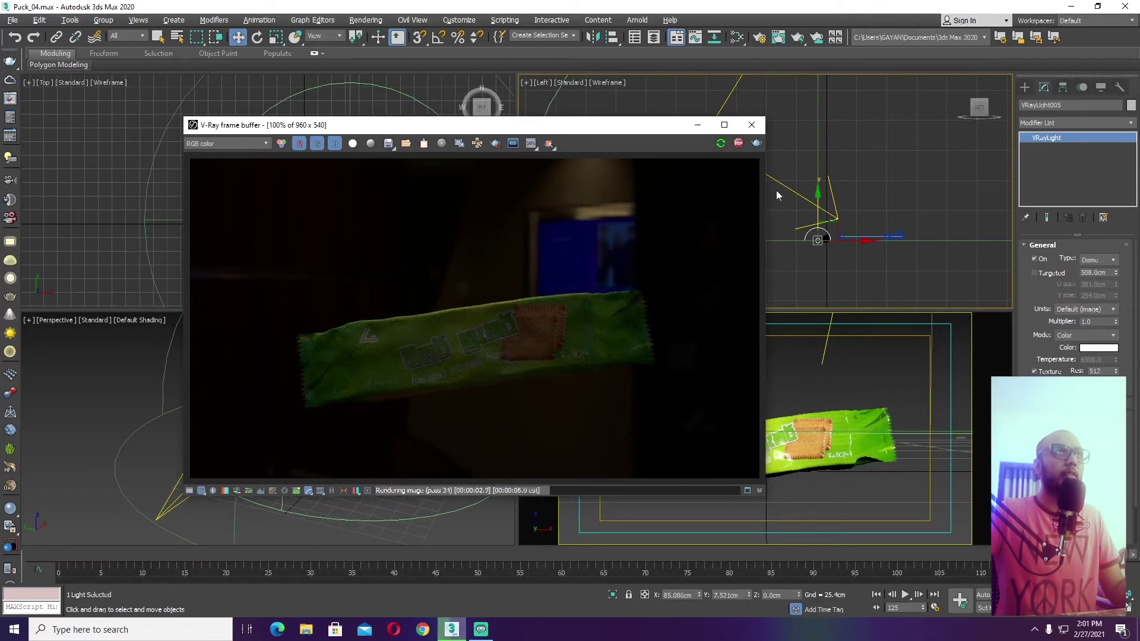
pyautogui.hotkey('ctrl', 'z')
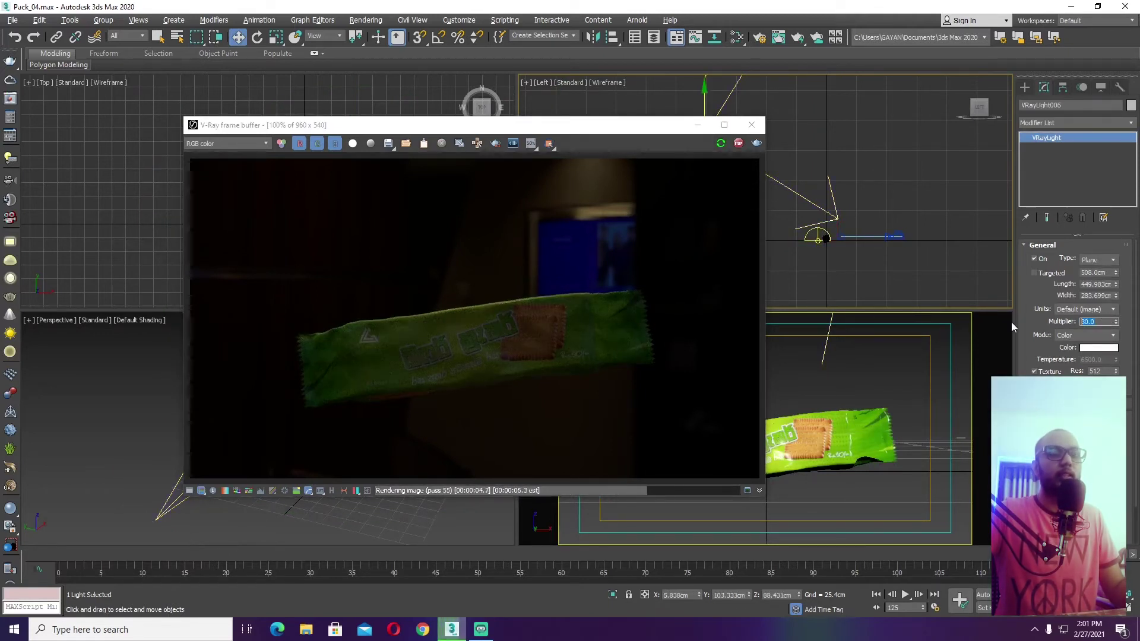
pyautogui.write('300')
pyautogui.press('Return')
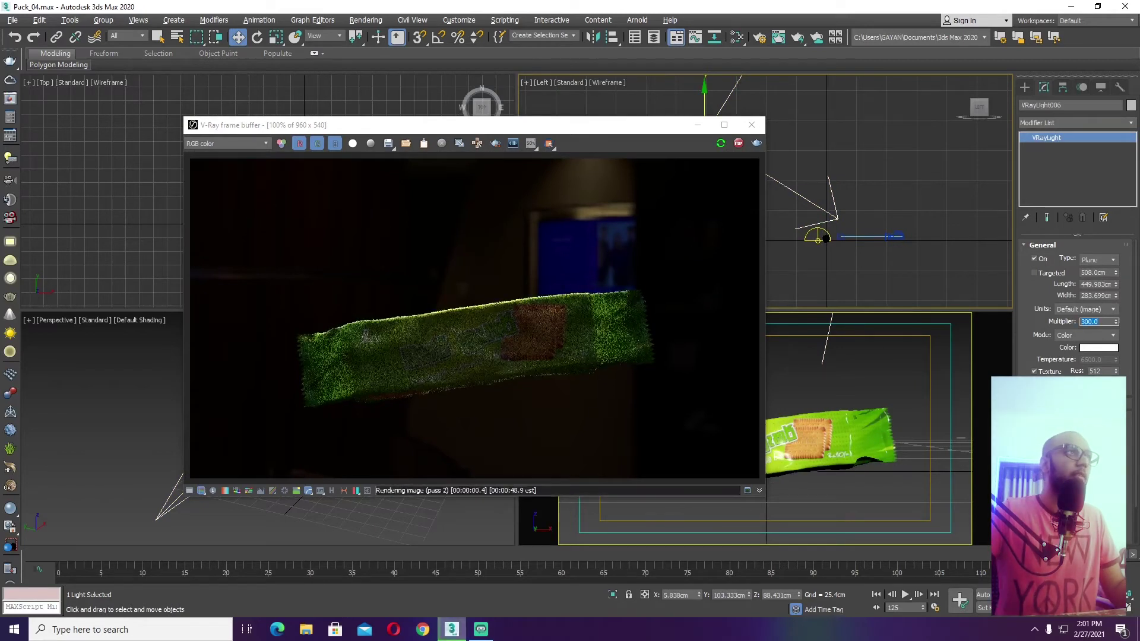
# - Examine the lighting on the pack's edge and front in the interactive render, then stop rendering and close the frame buffer
pyautogui.scroll(1, 404, 337)
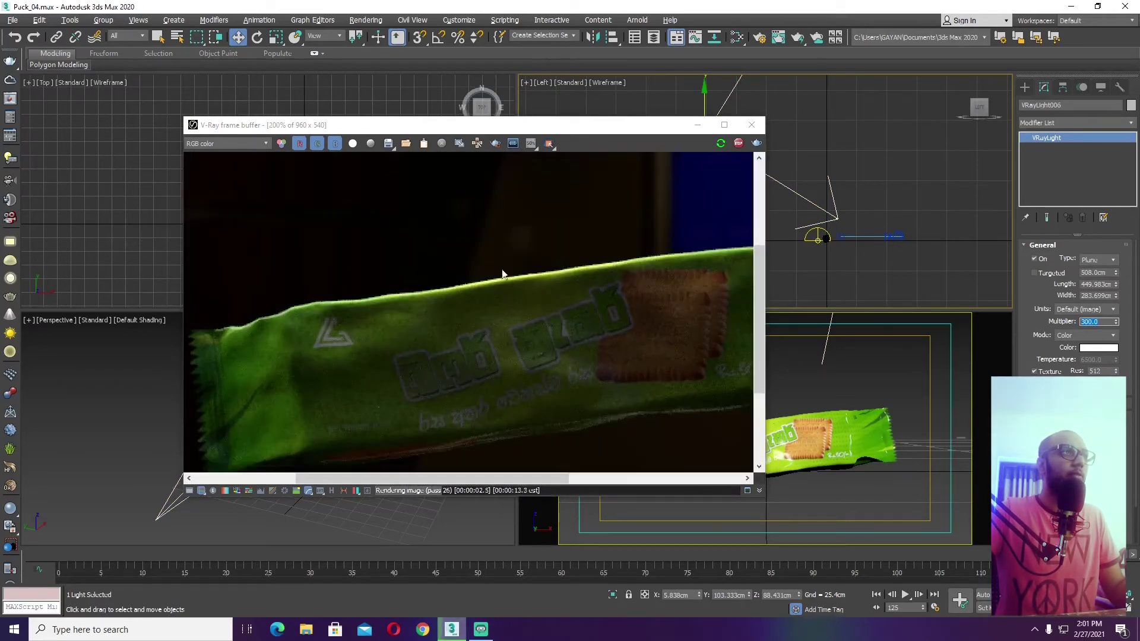
pyautogui.scroll(-1, 496, 289)
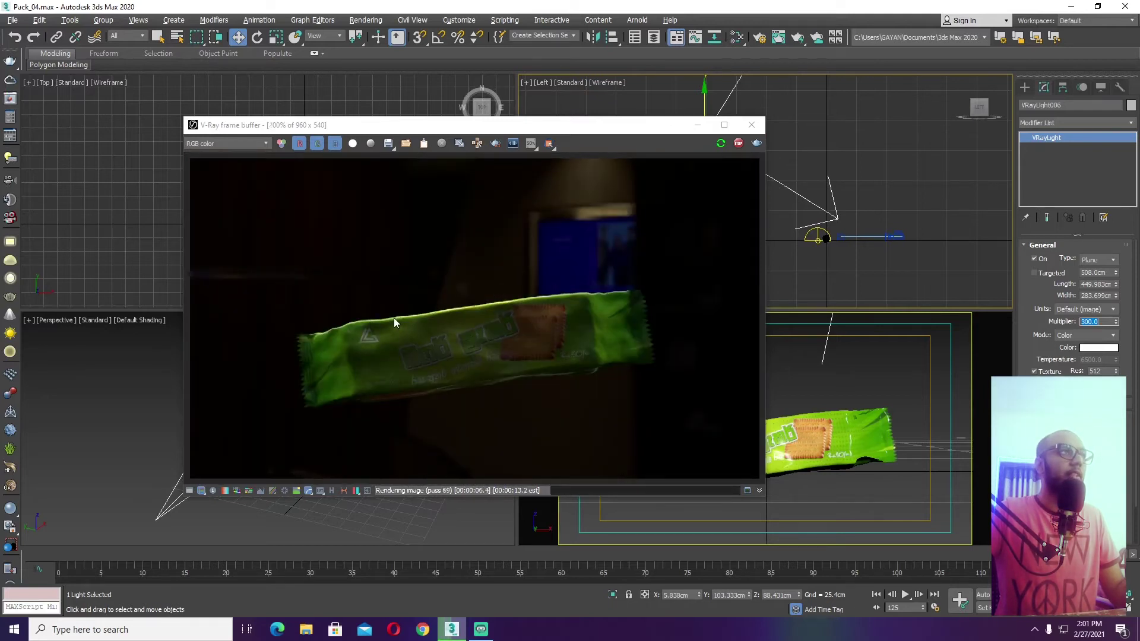
pyautogui.scroll(1, 394, 318)
pyautogui.scroll(-1, 543, 306)
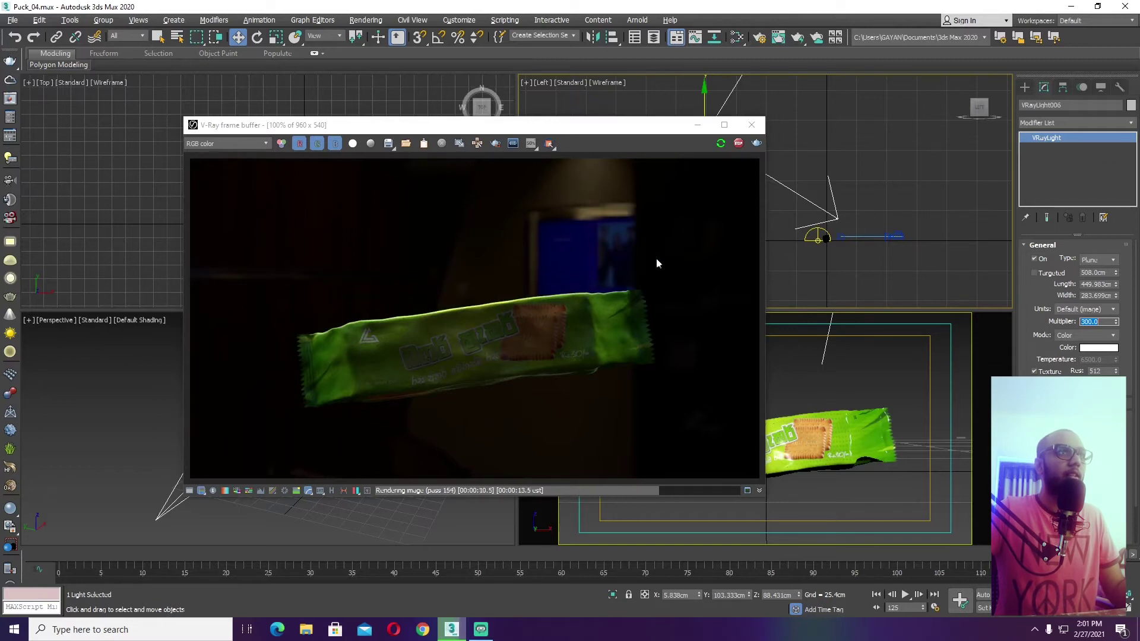
pyautogui.moveTo(850, 244); pyautogui.dragTo(933, 237, button='middle')
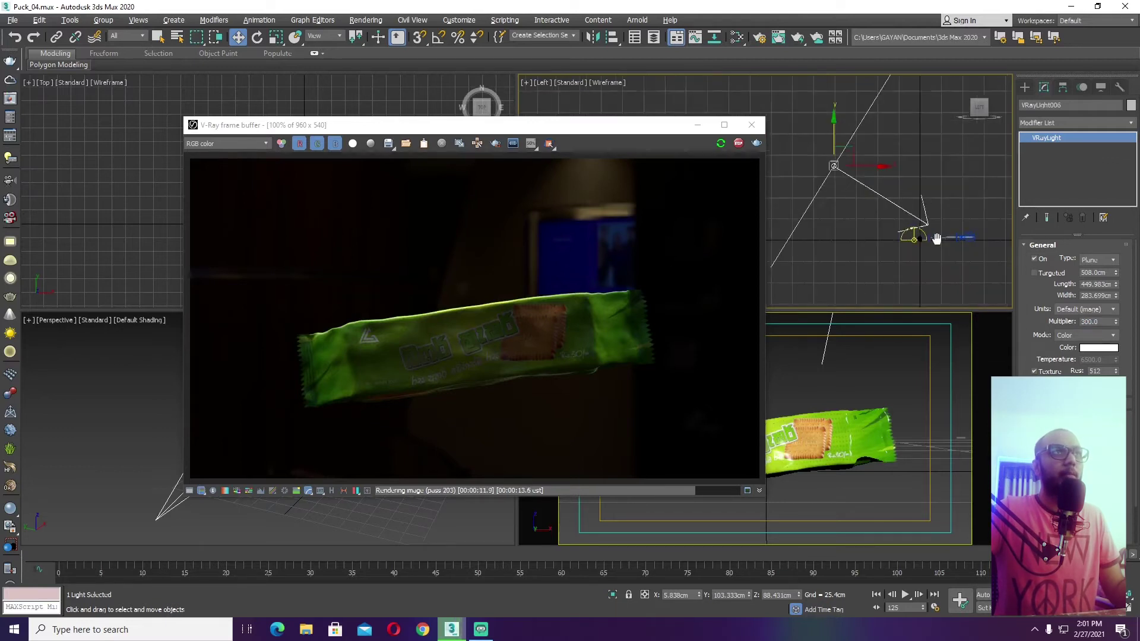
pyautogui.click(871, 232)
pyautogui.moveTo(309, 555); pyautogui.dragTo(1044, 558)
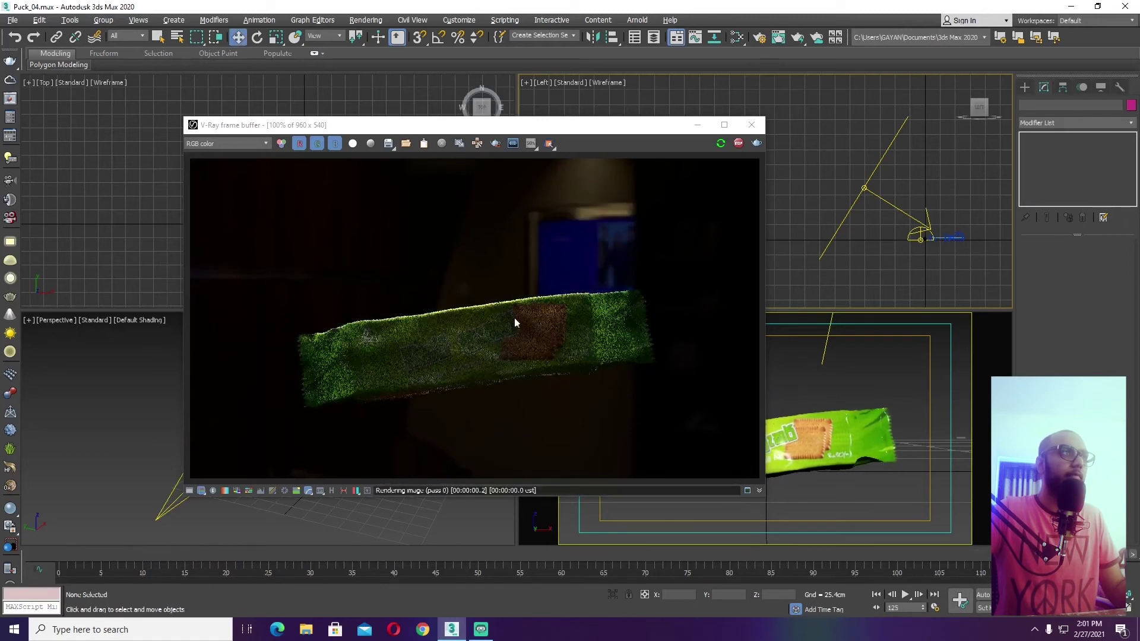
pyautogui.click(738, 144)
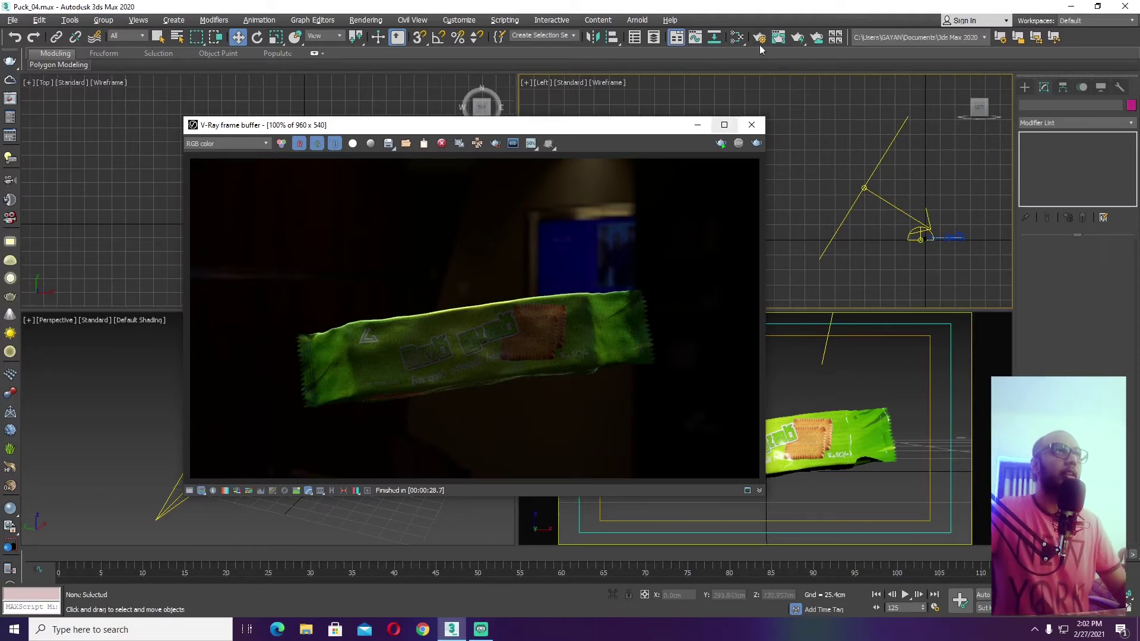
pyautogui.click(751, 124)
# - Draw a second rectangular VRayLight in the Left view around the pack, about 298 by 250 cm
pyautogui.click(1027, 87)
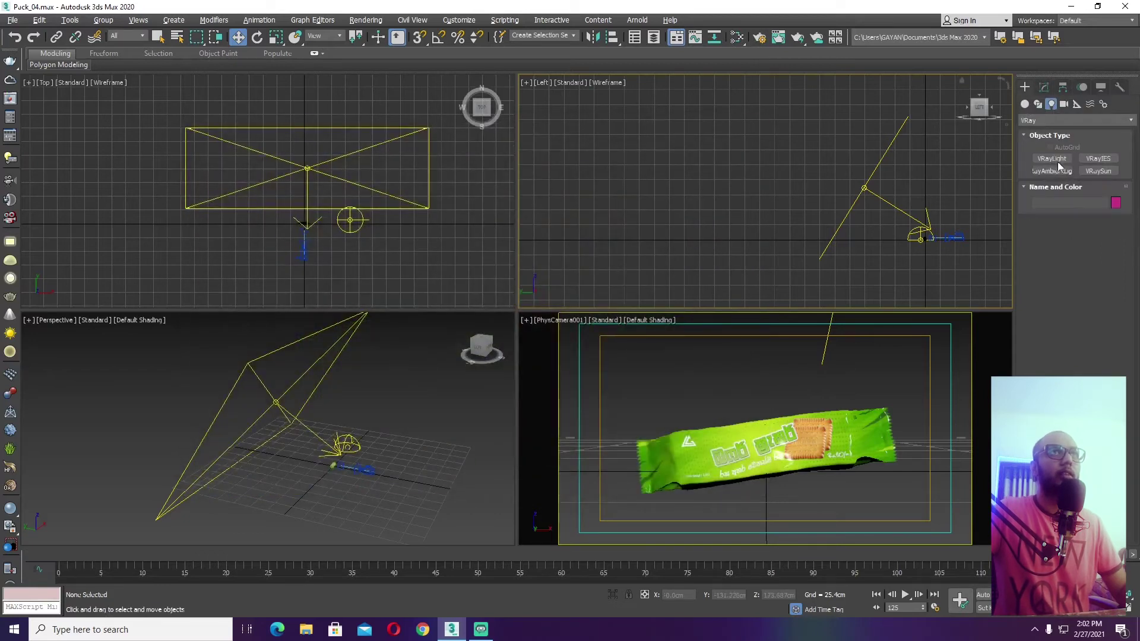
pyautogui.click(1054, 159)
pyautogui.moveTo(857, 240); pyautogui.dragTo(739, 217, button='middle')
pyautogui.moveTo(724, 129); pyautogui.dragTo(899, 277)
pyautogui.rightClick(650, 288)
# - Place the new plane light beside the pack at about X -164 cm and rotate it horizontally to face the pack's front at an angle
pyautogui.keyDown('alt'); pyautogui.moveTo(368, 416); pyautogui.dragTo(335, 428, button='middle'); pyautogui.keyUp('alt')
pyautogui.moveTo(340, 427); pyautogui.dragTo(95, 502)
pyautogui.scroll(-5, 190, 431)
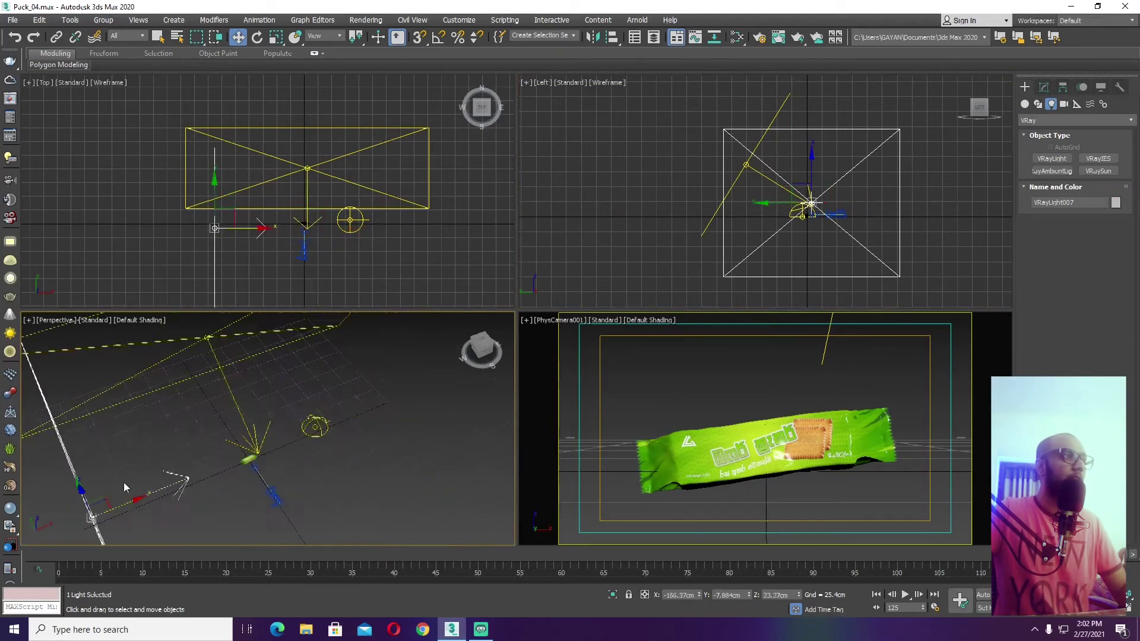
pyautogui.press('e')
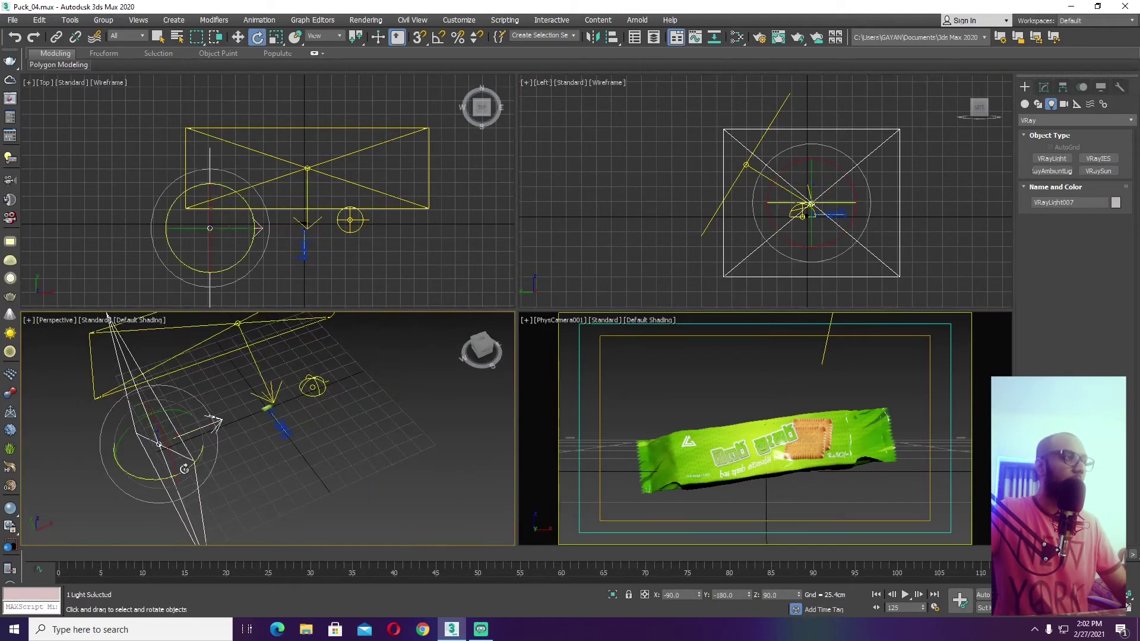
pyautogui.moveTo(132, 475); pyautogui.dragTo(191, 430)
pyautogui.press('w')
# - Start a render of frame 125 from PhysCamera001, cancel it, and restart interactive rendering
pyautogui.click(722, 396)
pyautogui.hotkey('shift', 'q')
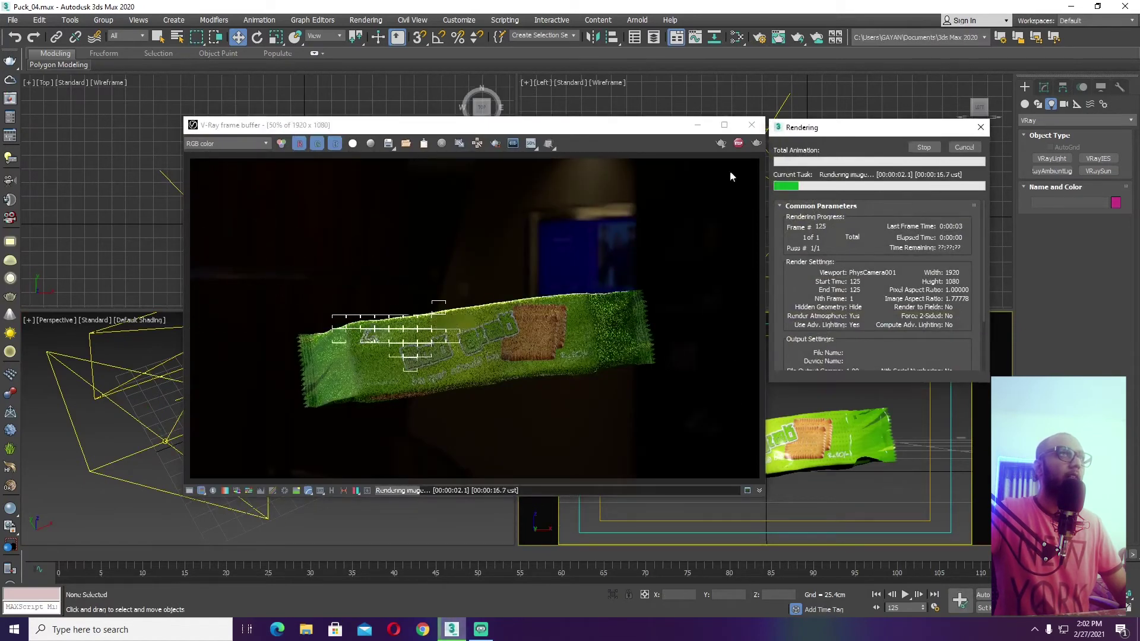
pyautogui.click(957, 154)
pyautogui.click(722, 144)
# - Move the side plane light out to about X -179 cm and set its multiplier to 200
pyautogui.click(128, 414)
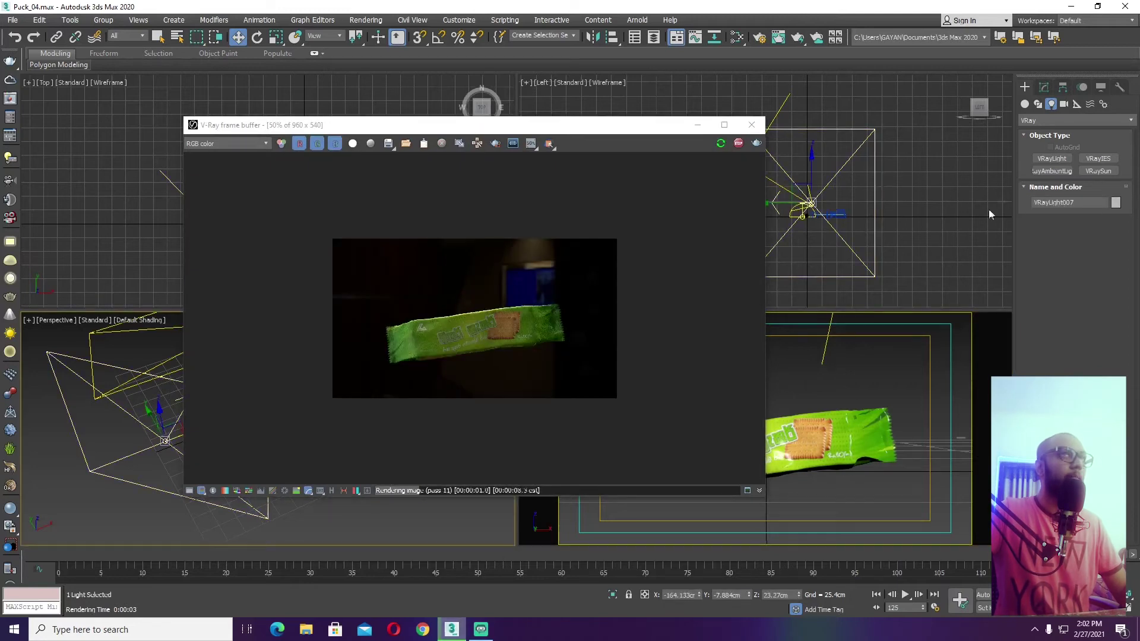
pyautogui.click(1043, 89)
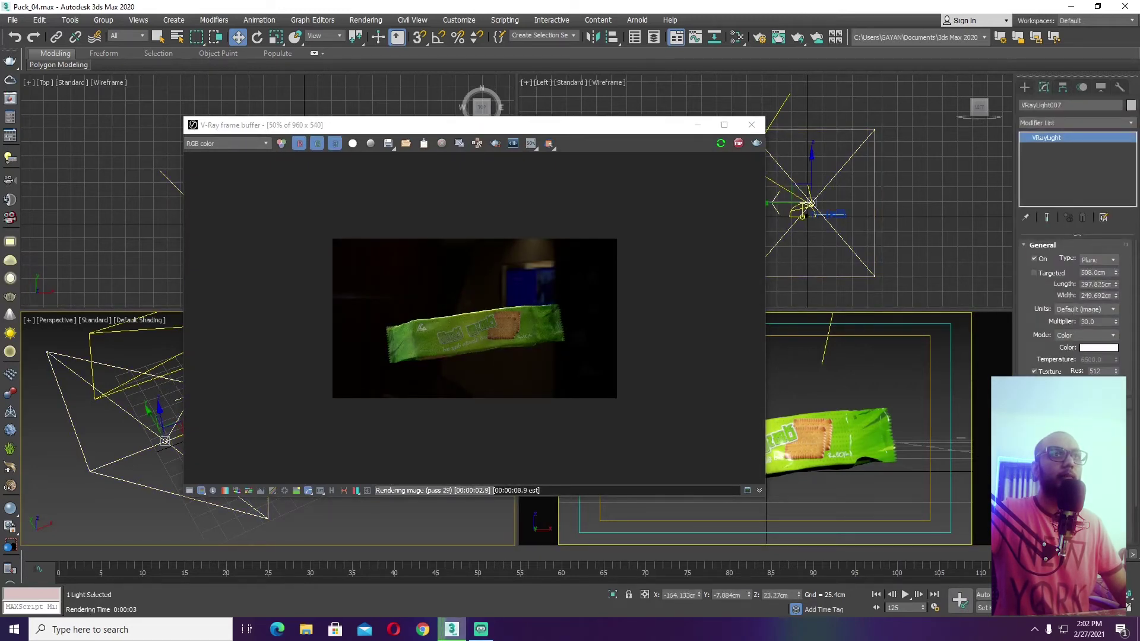
pyautogui.moveTo(164, 440)
pyautogui.mouseDown()
pyautogui.moveTo(283, 400)
pyautogui.moveTo(158, 454)
pyautogui.mouseUp()
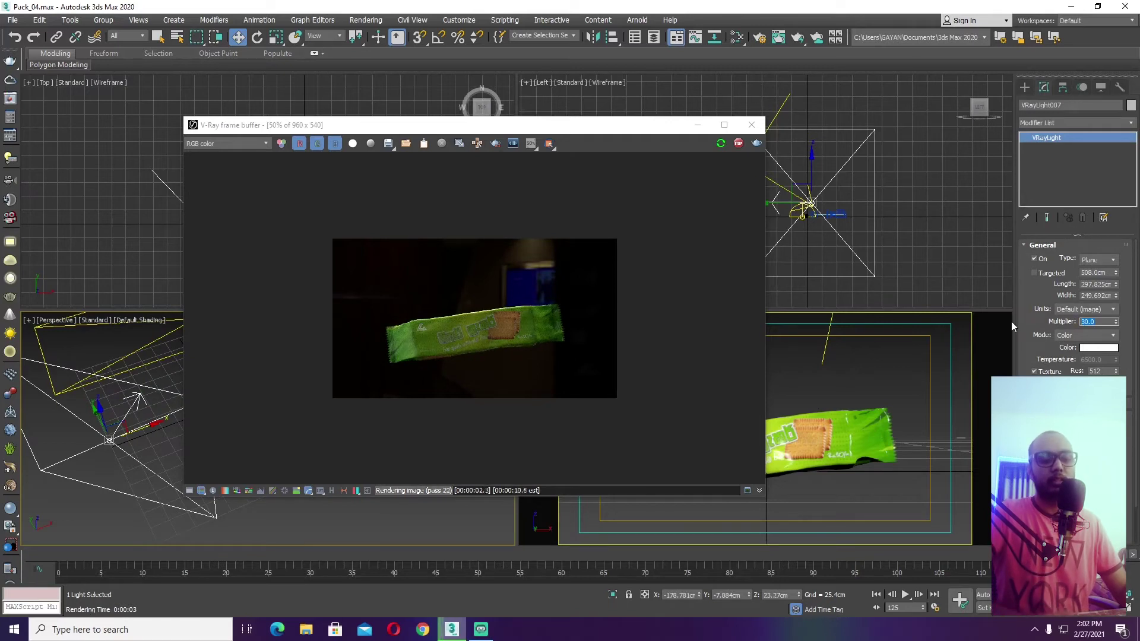
pyautogui.write('200')
pyautogui.press('Return')
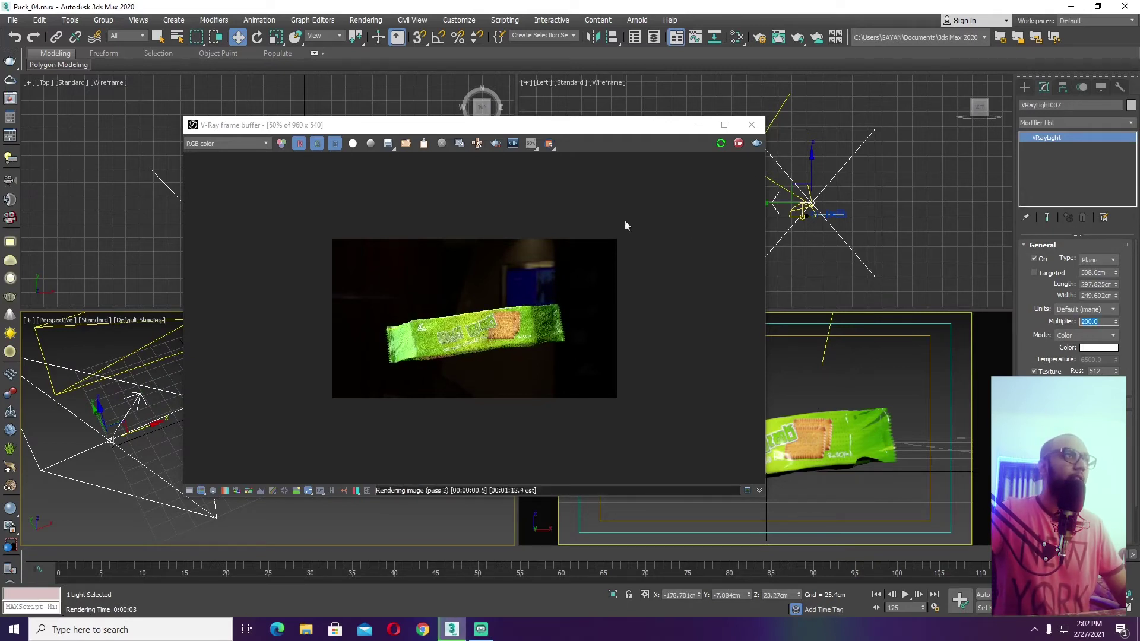
# - Inspect the interactive render at 100% zoom, comparing it with the sRGB display correction off and on
pyautogui.moveTo(631, 118); pyautogui.dragTo(630, 96)
pyautogui.doubleClick(557, 258)
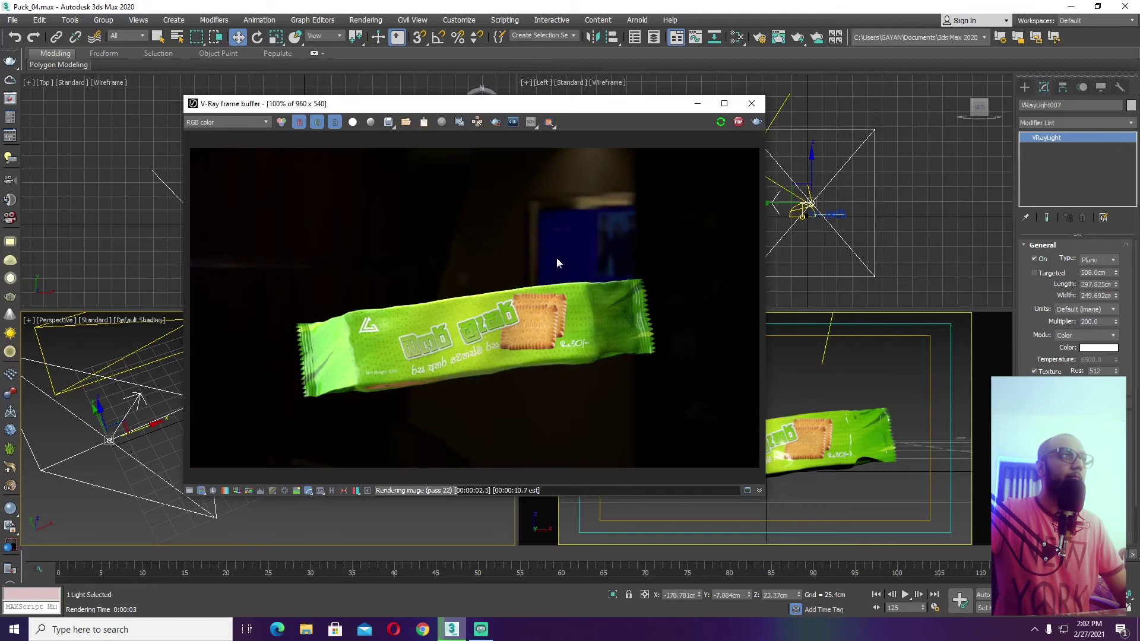
pyautogui.moveTo(505, 104); pyautogui.dragTo(624, 102)
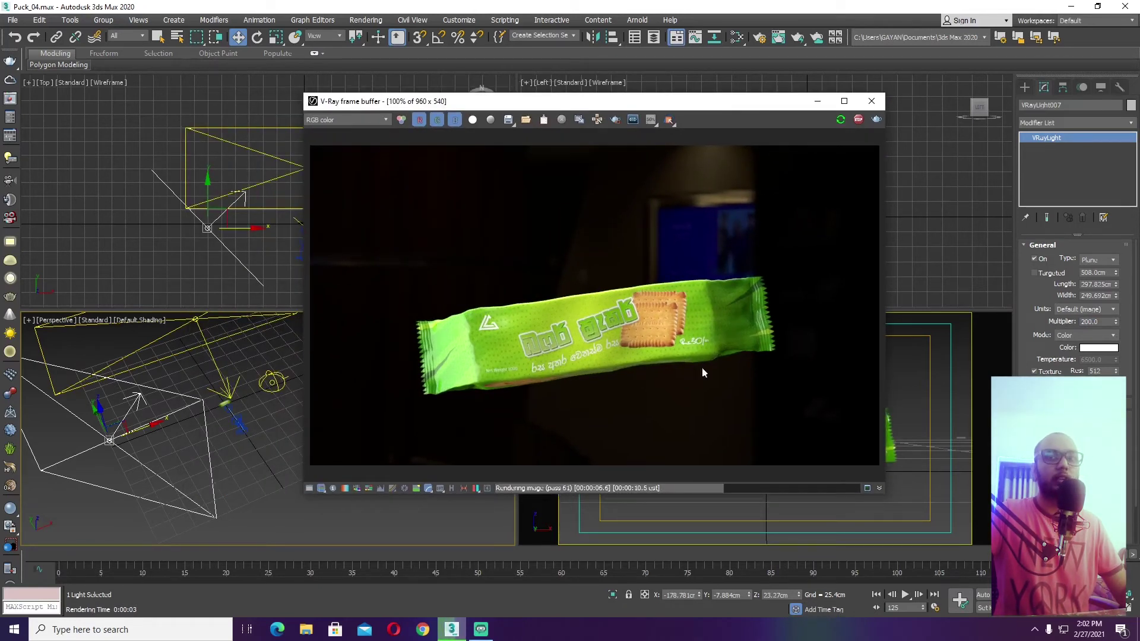
pyautogui.click(428, 488)
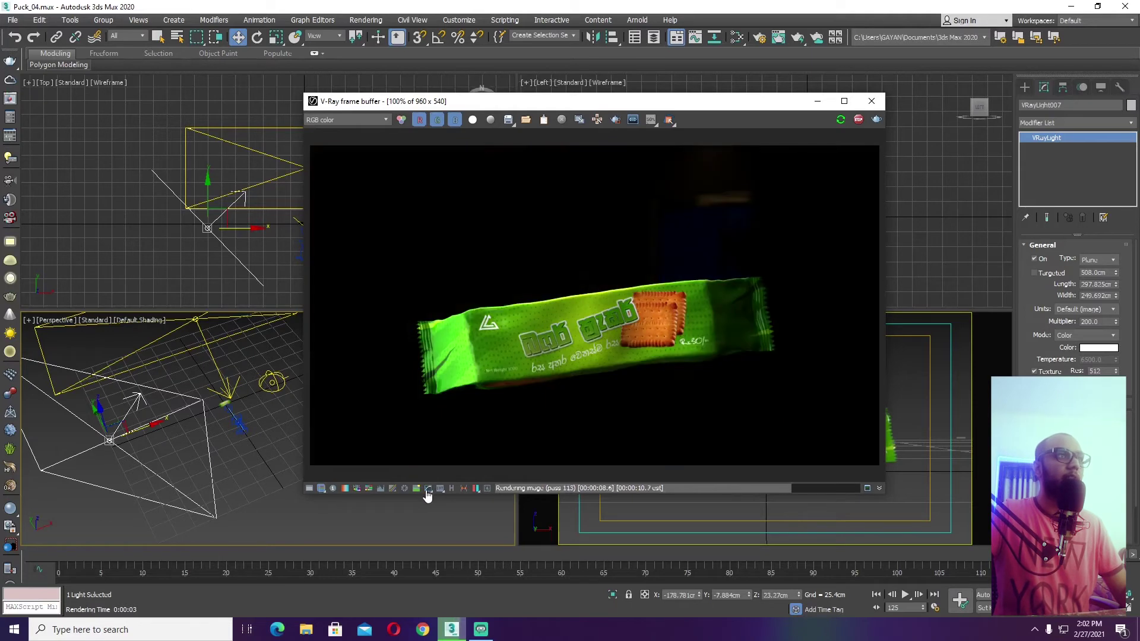
pyautogui.click(428, 488)
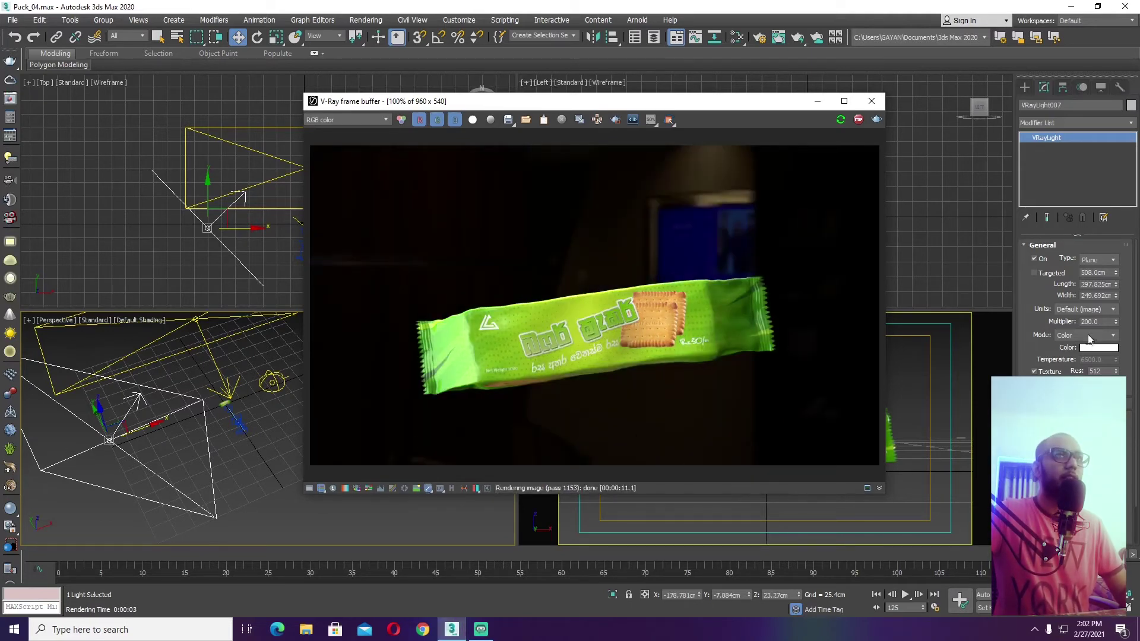
# - Set the side plane light's multiplier to 250 and shrink it to about 169 cm long and 142 cm wide
pyautogui.doubleClick(1104, 321)
pyautogui.write('25')
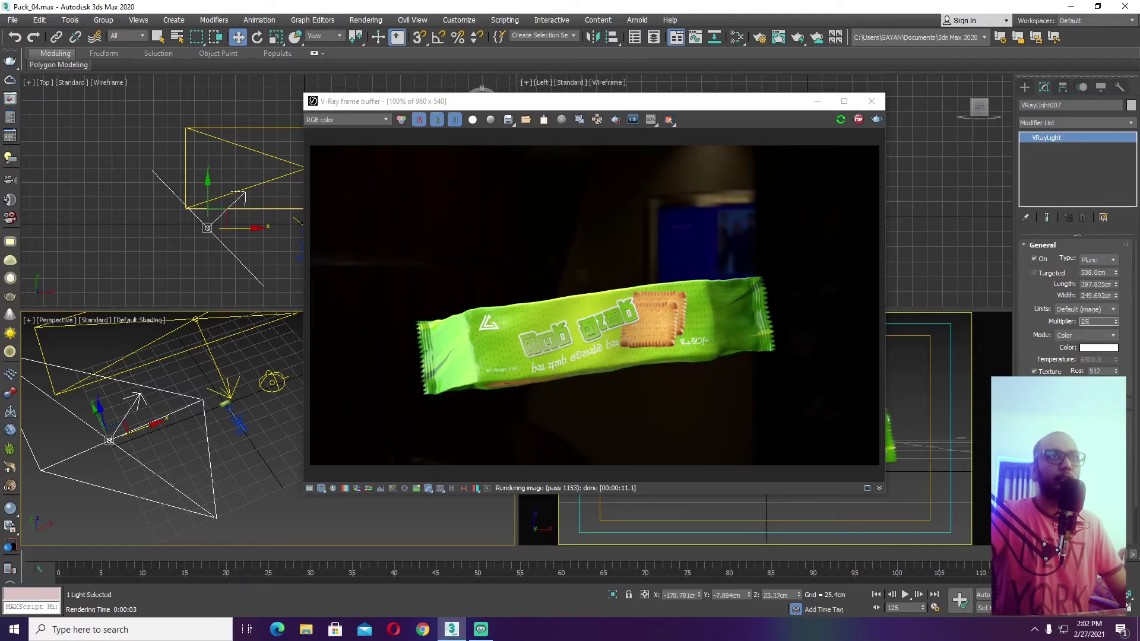
pyautogui.write('0')
pyautogui.press('Return')
pyautogui.moveTo(165, 432); pyautogui.dragTo(186, 433, button='middle')
pyautogui.moveTo(1117, 285)
pyautogui.mouseDown()
pyautogui.moveTo(1117, 324)
pyautogui.moveTo(1117, 300)
pyautogui.mouseUp()
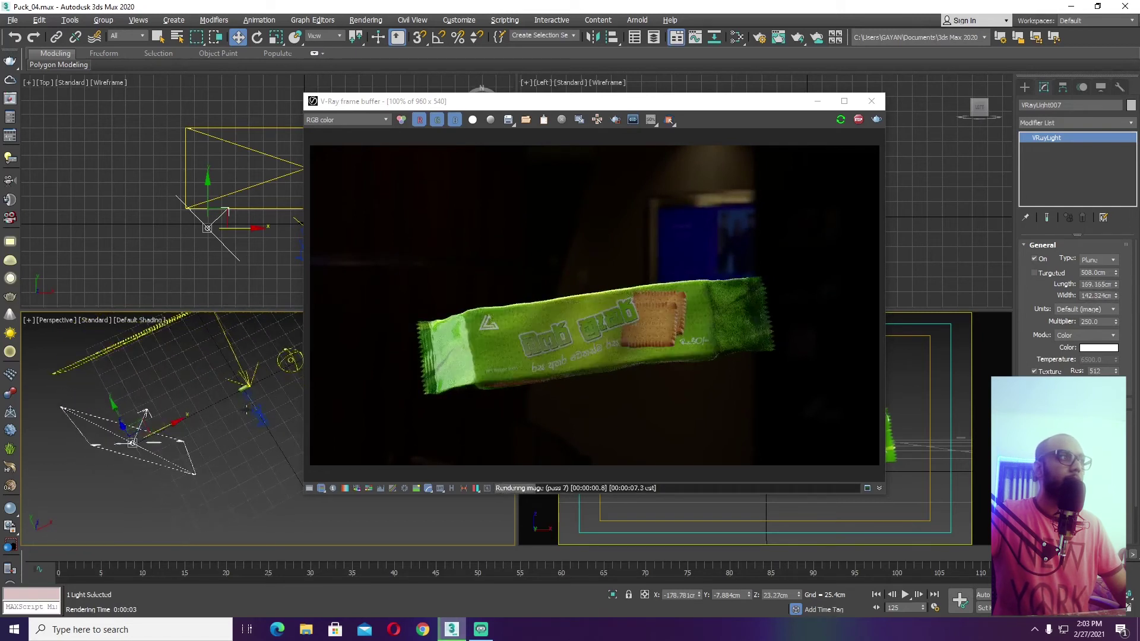
# - Move the side plane light in to about X -147 cm and set its multiplier to 300
pyautogui.moveTo(169, 425); pyautogui.dragTo(194, 431)
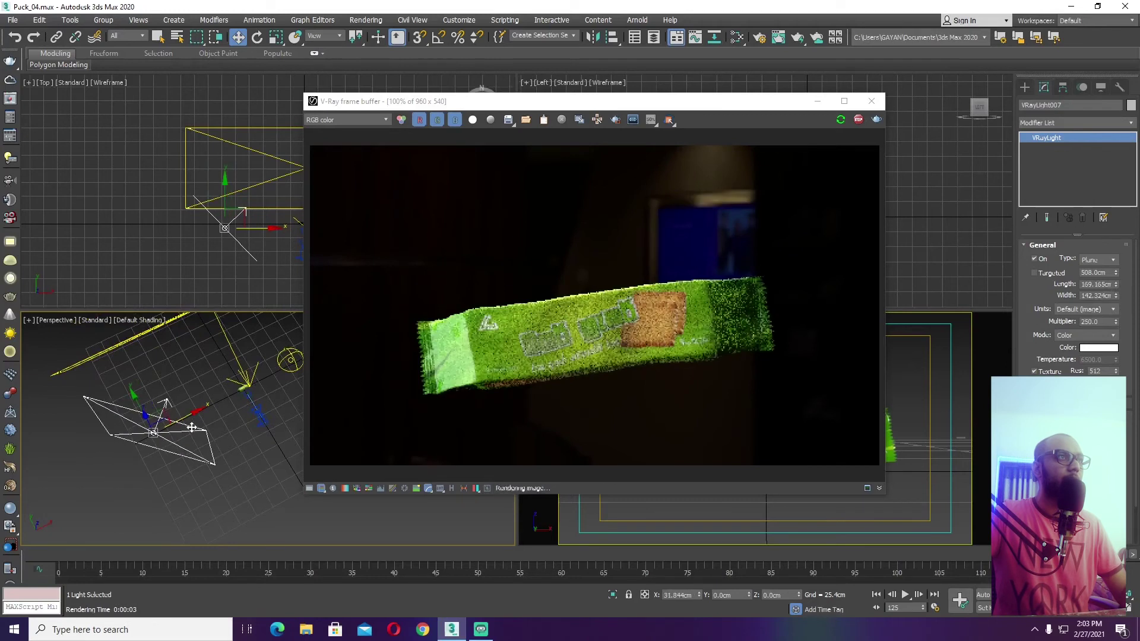
pyautogui.click(1093, 321)
pyautogui.write('300')
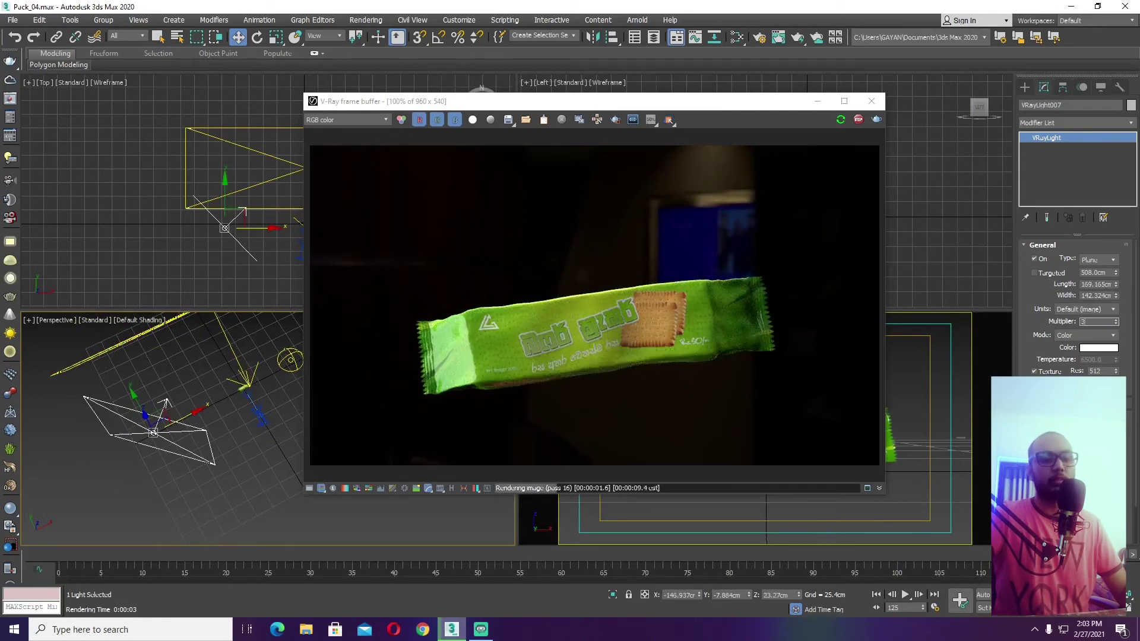
pyautogui.press('Return')
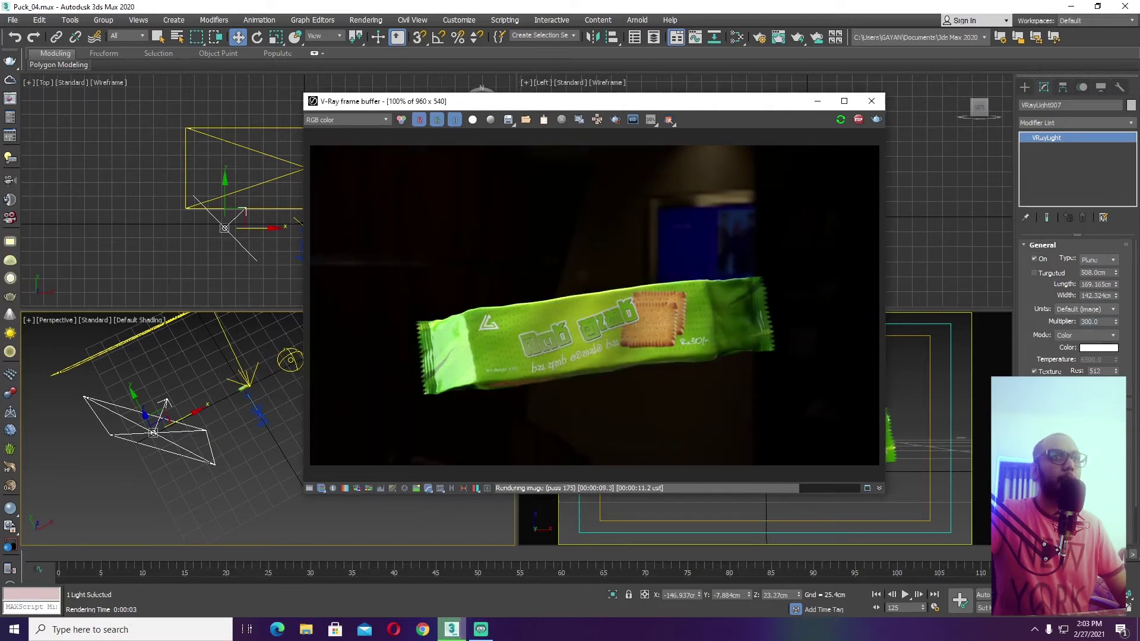
pyautogui.moveTo(986, 554); pyautogui.dragTo(957, 556)
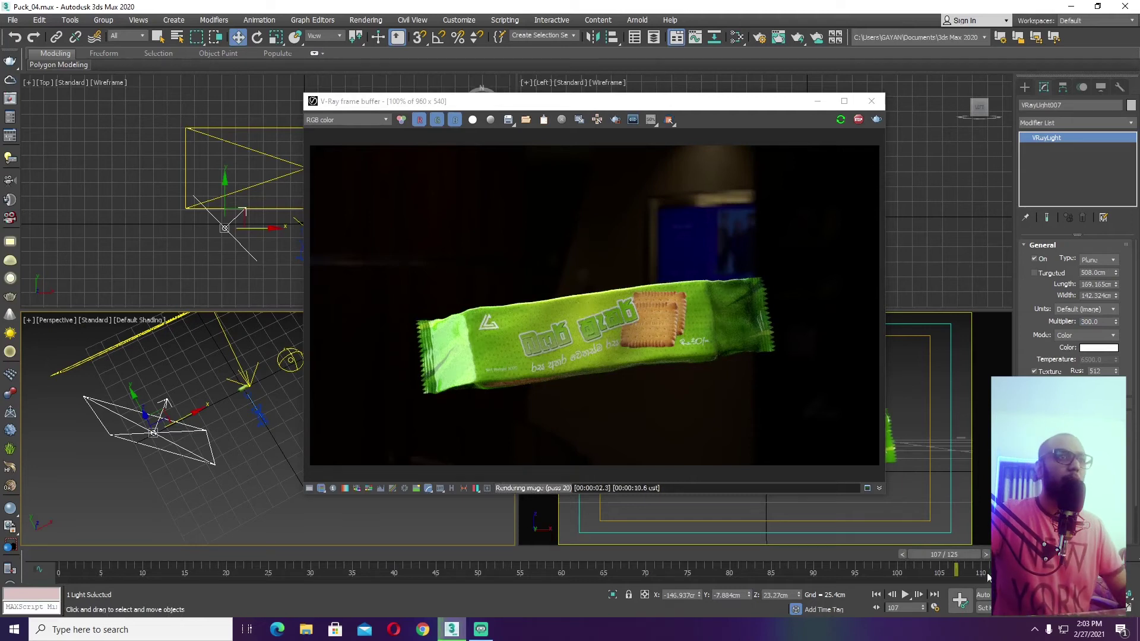
pyautogui.moveTo(959, 554); pyautogui.dragTo(1004, 562)
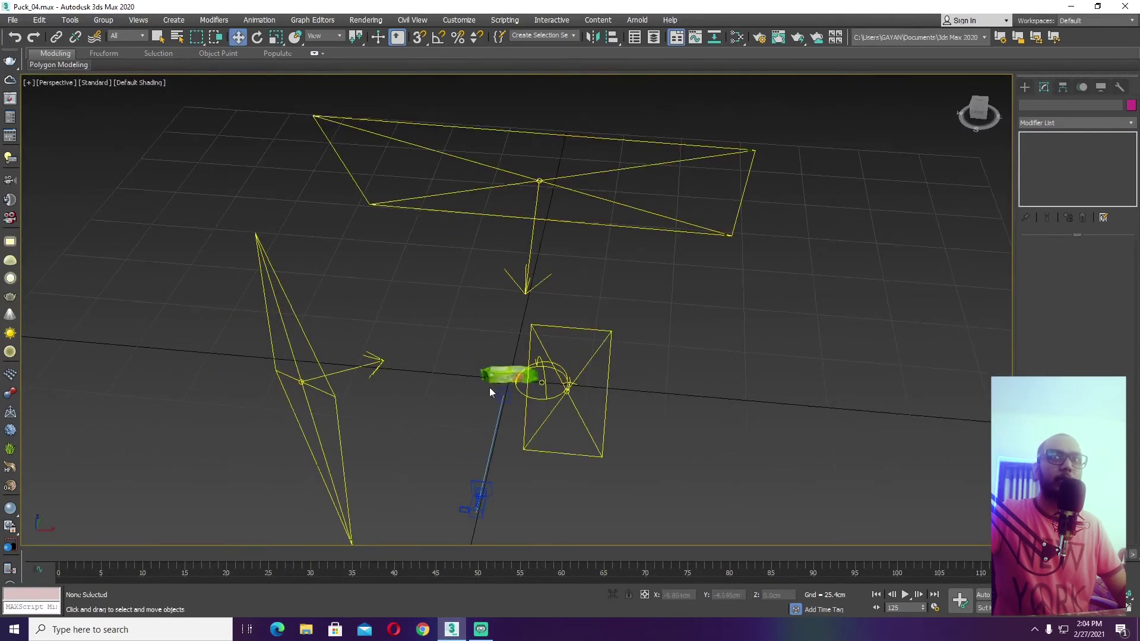
# - Examine the plane lights around the pack from several angles, checking each light's size and multiplier
pyautogui.moveTo(468, 365); pyautogui.dragTo(394, 291, button='middle')
pyautogui.click(765, 344)
pyautogui.moveTo(533, 340); pyautogui.dragTo(533, 340)
pyautogui.keyDown('alt'); pyautogui.moveTo(533, 341); pyautogui.dragTo(610, 356, button='middle'); pyautogui.keyUp('alt')
pyautogui.scroll(4, 623, 311)
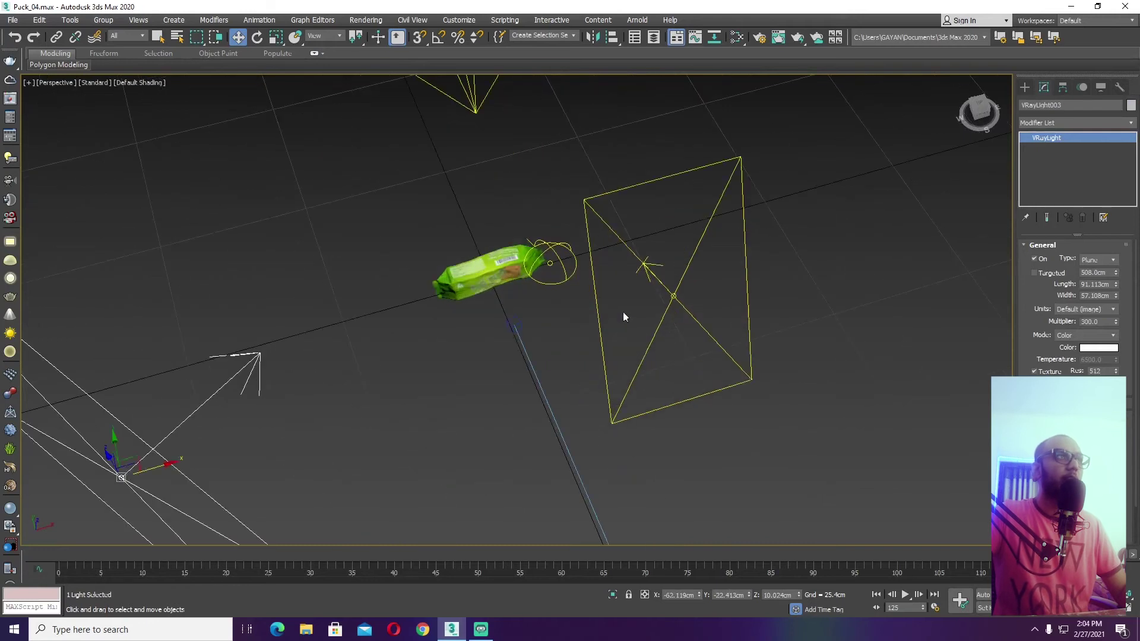
pyautogui.click(564, 278)
pyautogui.scroll(2, 542, 355)
pyautogui.keyDown('alt'); pyautogui.moveTo(543, 360); pyautogui.dragTo(512, 245, button='middle'); pyautogui.keyUp('alt')
pyautogui.click(636, 406)
pyautogui.keyDown('alt'); pyautogui.moveTo(635, 406); pyautogui.dragTo(562, 441, button='middle'); pyautogui.keyUp('alt')
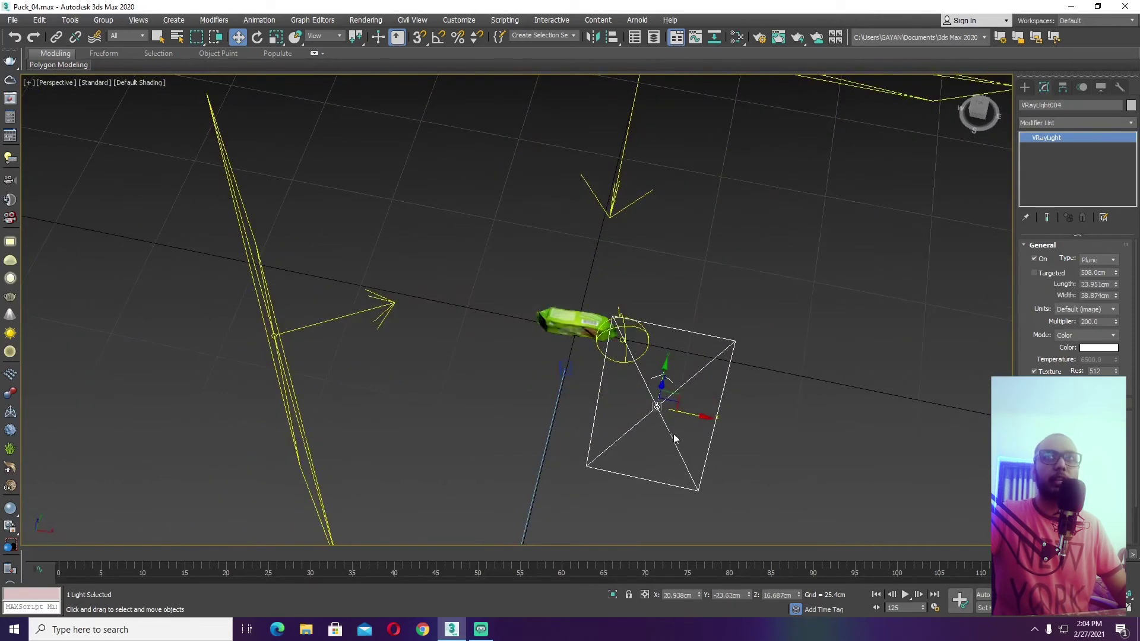
# - Render the PhysCamera001 view and examine the pack's front at 200% and 100% zoom
pyautogui.hotkey('alt', 'w')
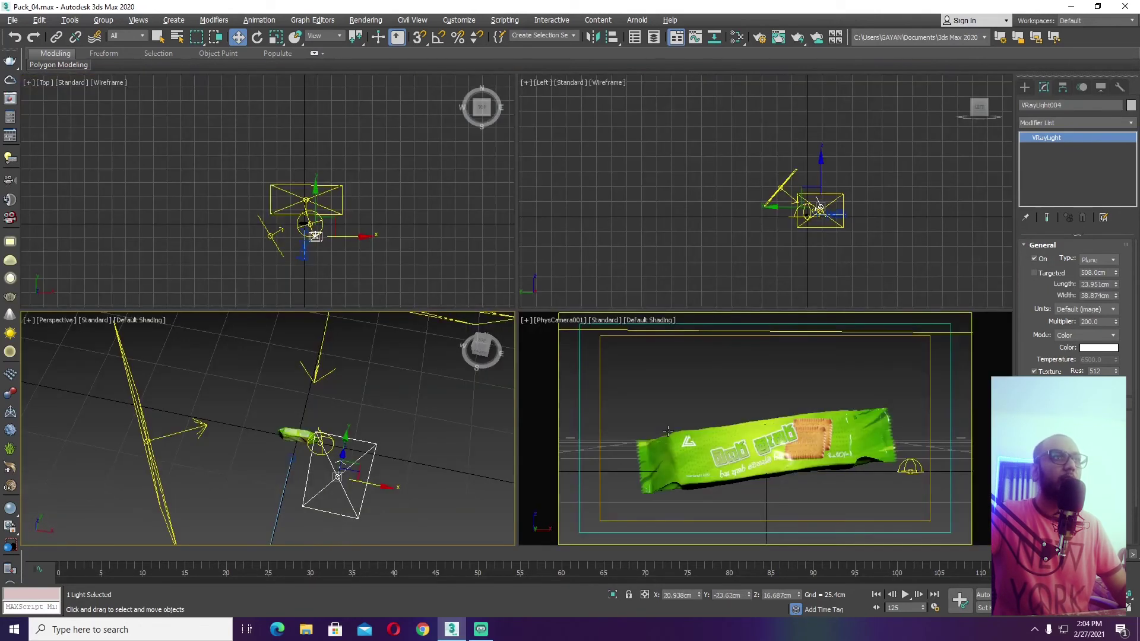
pyautogui.click(721, 383)
pyautogui.hotkey('shift', 'q')
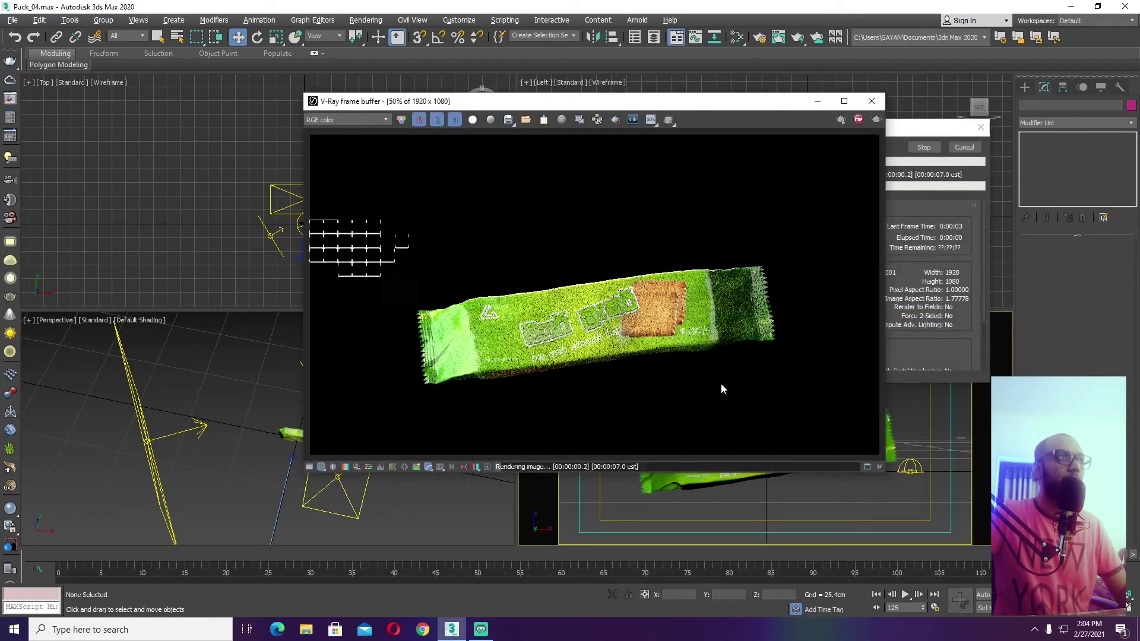
pyautogui.scroll(4, 694, 298)
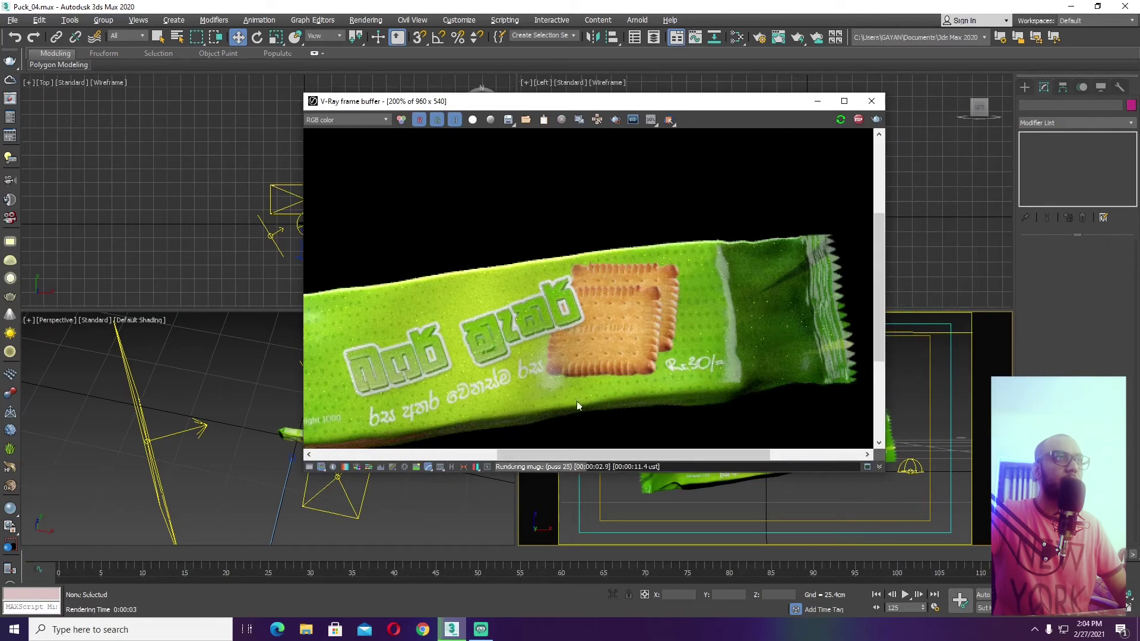
pyautogui.scroll(-2, 569, 350)
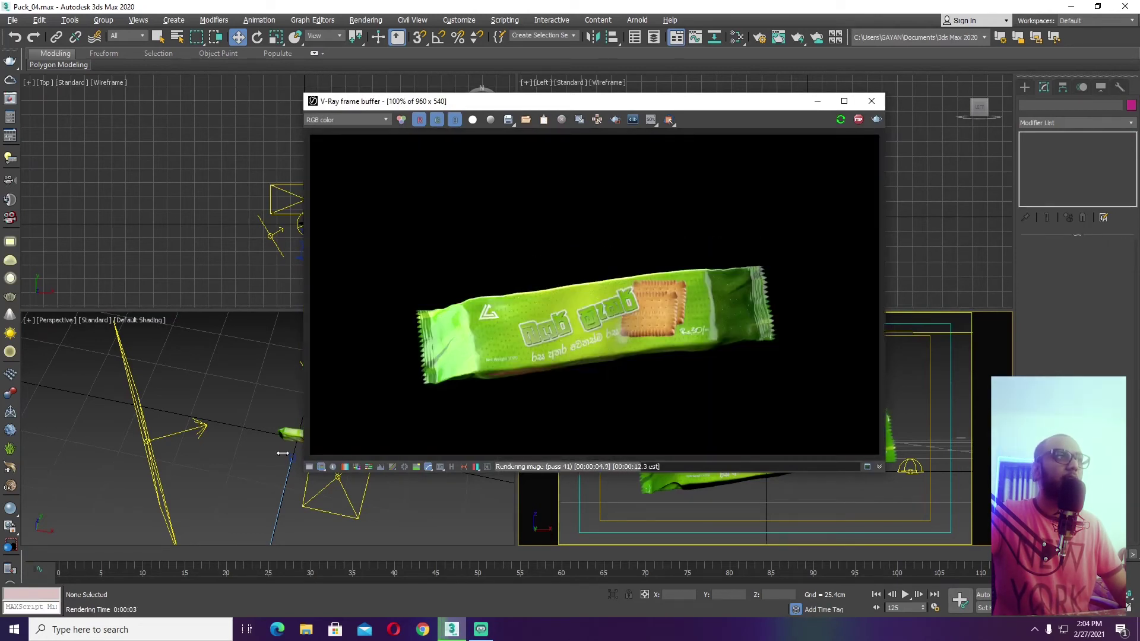
# - Check the general settings of the small plane light in front of the pack and try moving it along X
pyautogui.moveTo(283, 453); pyautogui.dragTo(209, 444, button='middle')
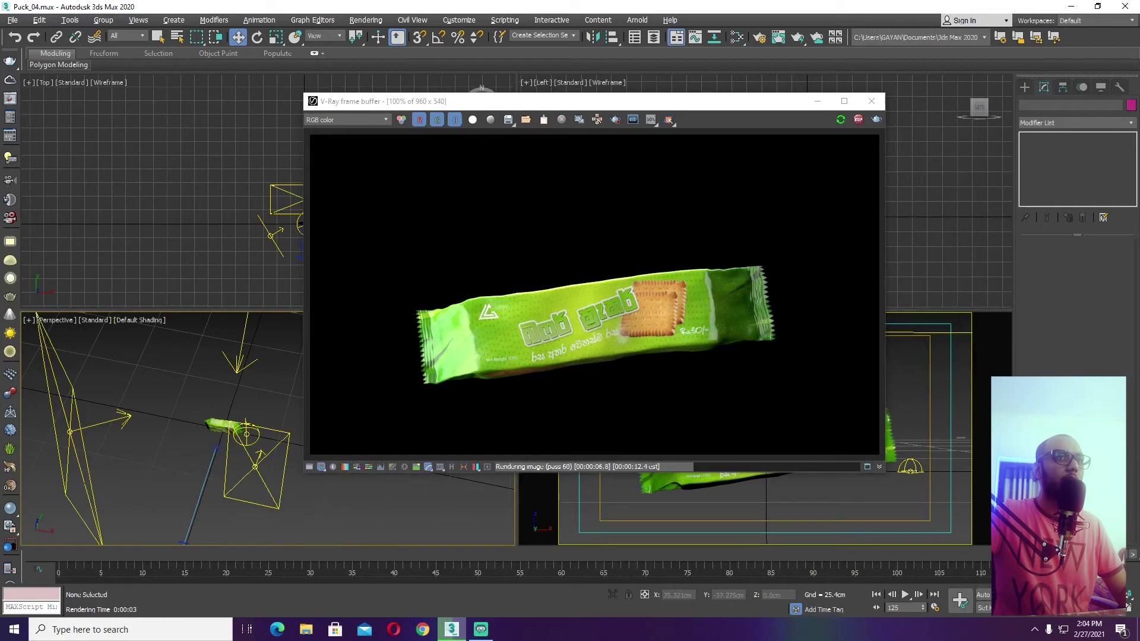
pyautogui.click(255, 467)
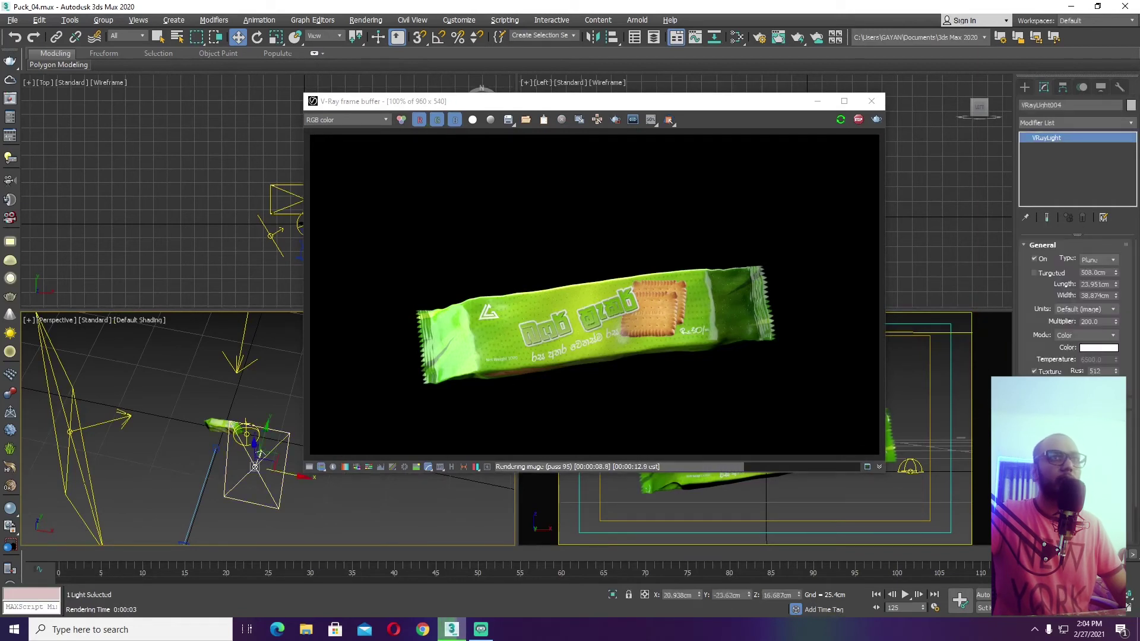
pyautogui.scroll(-2, 1027, 333)
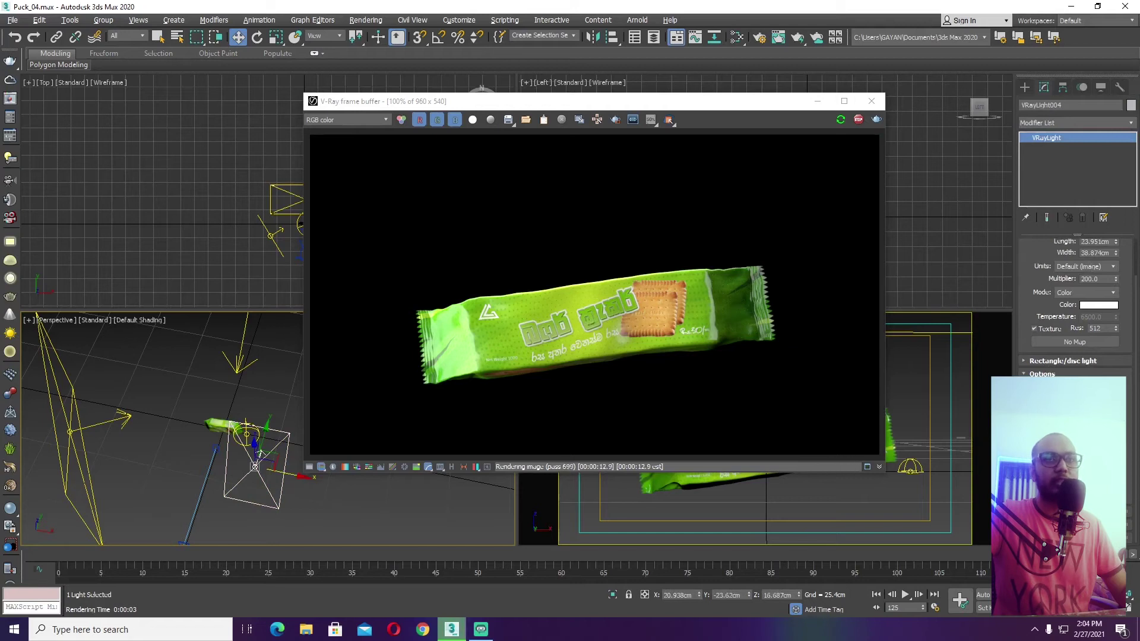
pyautogui.scroll(2, 1027, 339)
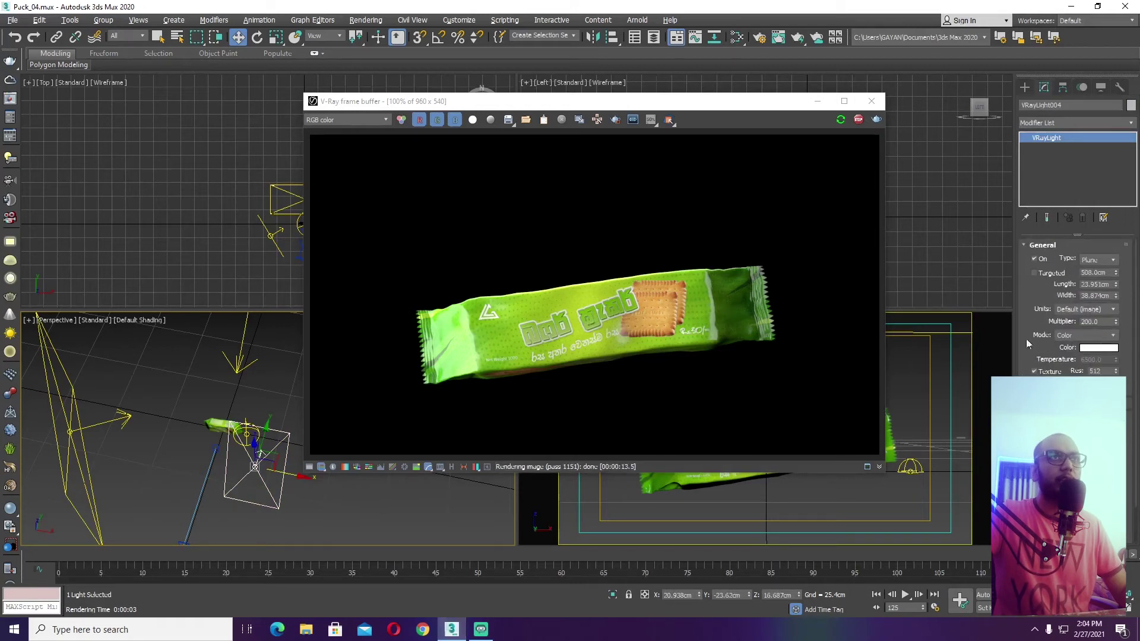
pyautogui.scroll(3, 270, 477)
pyautogui.moveTo(278, 488); pyautogui.dragTo(107, 483)
pyautogui.rightClick(107, 483)
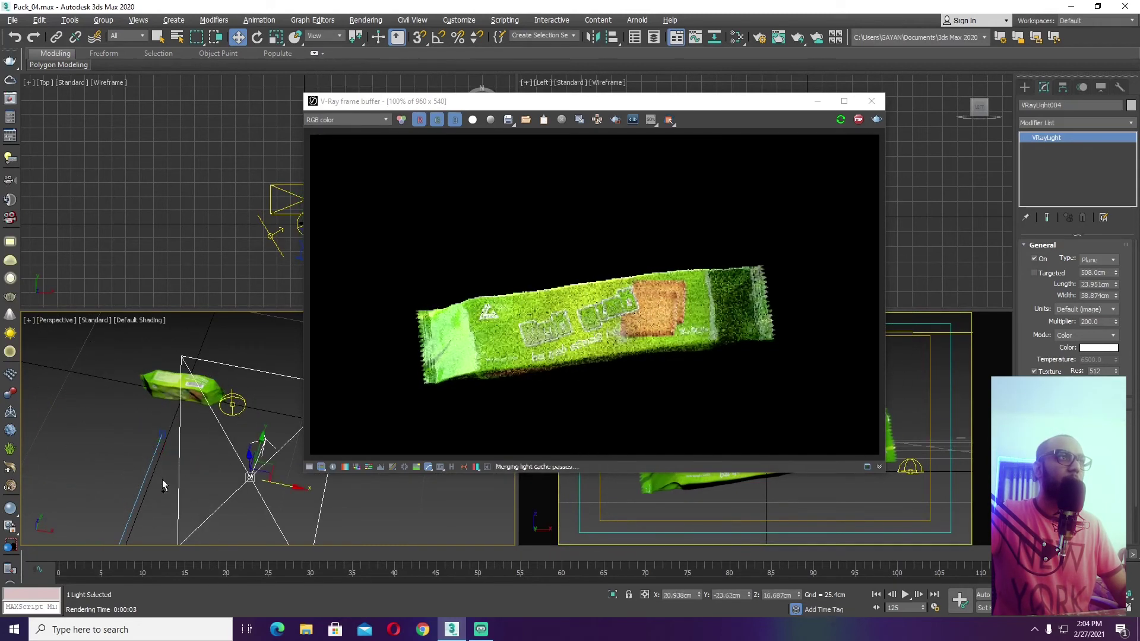
# - Preview the lighting at frame 24, return to frame 125 and examine the small plane light's placement around the pack
pyautogui.moveTo(913, 556); pyautogui.dragTo(249, 555)
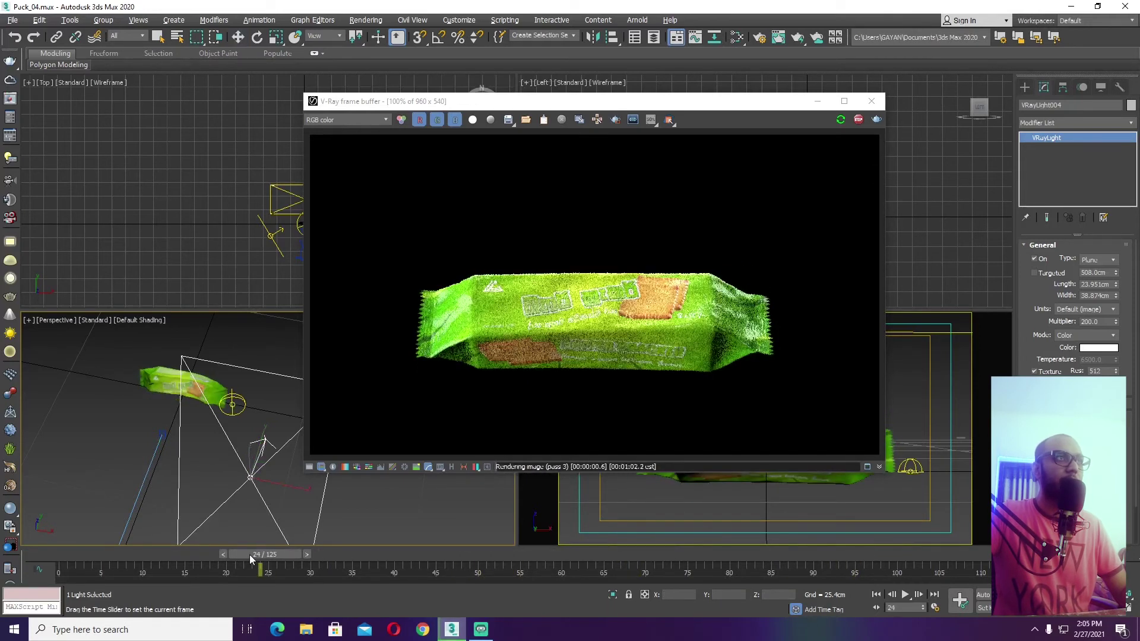
pyautogui.press('End')
pyautogui.press('w')
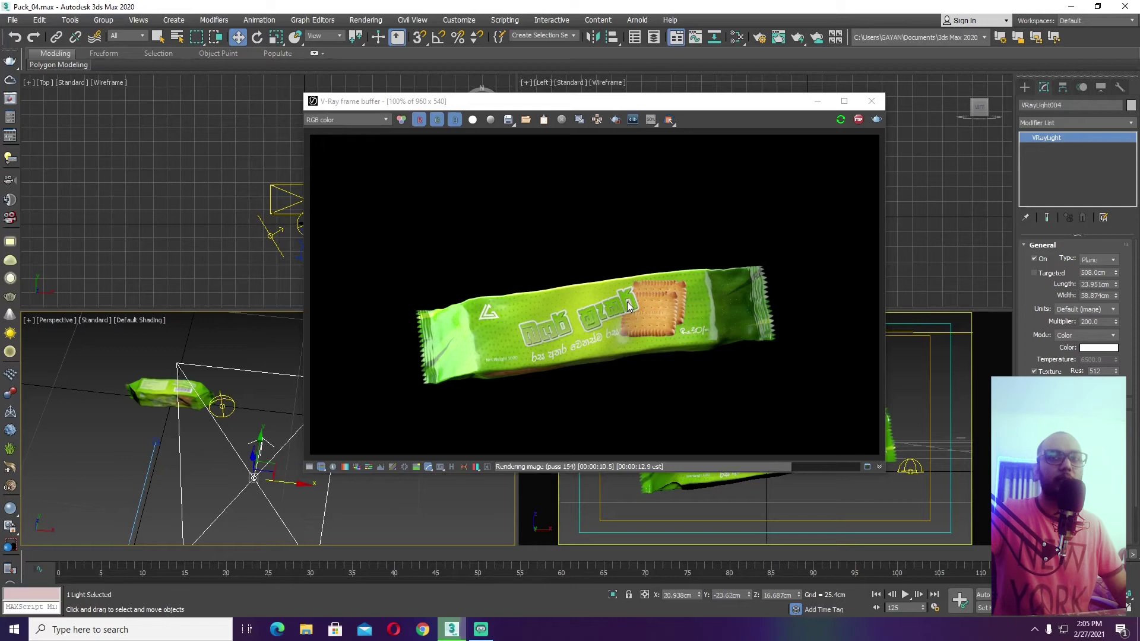
pyautogui.keyDown('alt'); pyautogui.moveTo(242, 493); pyautogui.dragTo(208, 453, button='middle'); pyautogui.keyUp('alt')
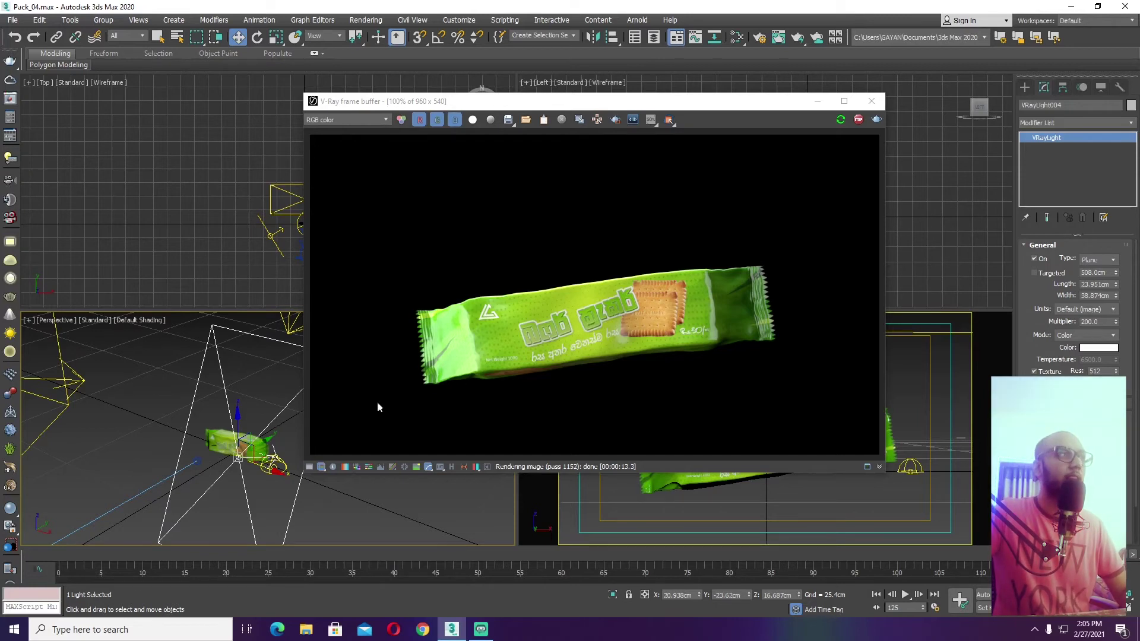
pyautogui.keyDown('alt'); pyautogui.moveTo(214, 464); pyautogui.dragTo(297, 489, button='middle'); pyautogui.keyUp('alt')
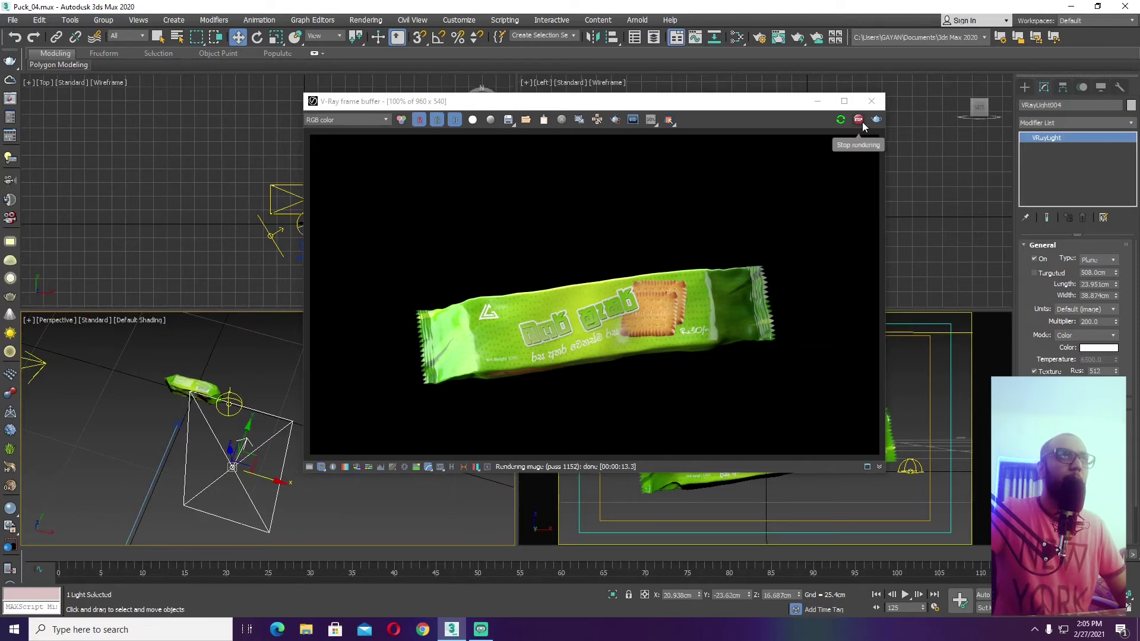
# - Close the frame buffer and set the PhysCamera001 render's time output to the active time segment, 0 to 125
pyautogui.click(871, 101)
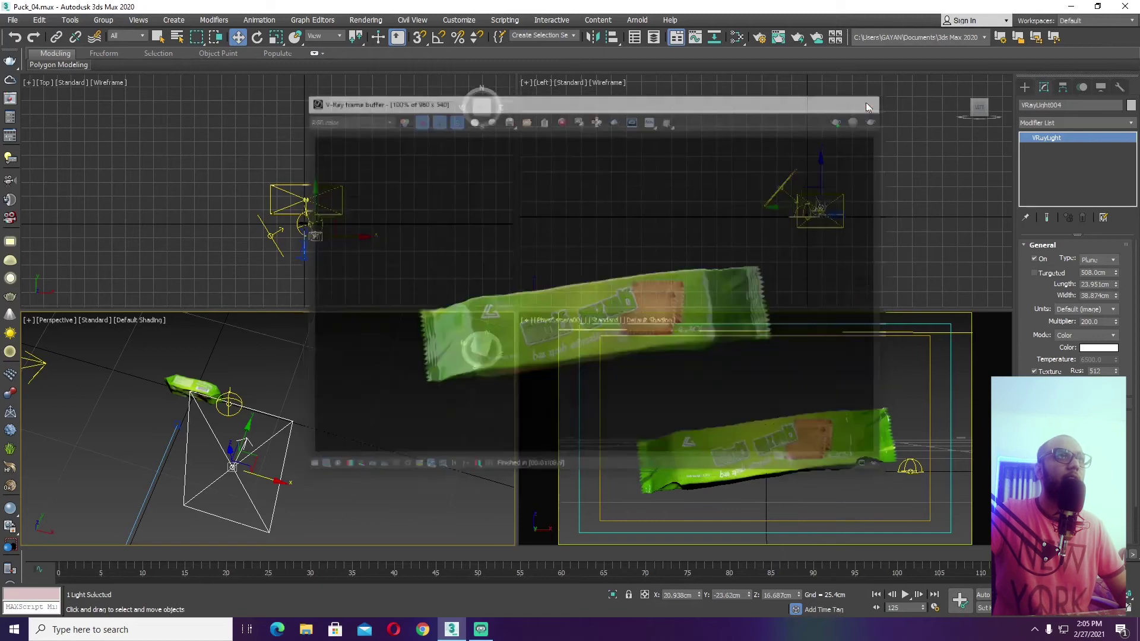
pyautogui.click(781, 374)
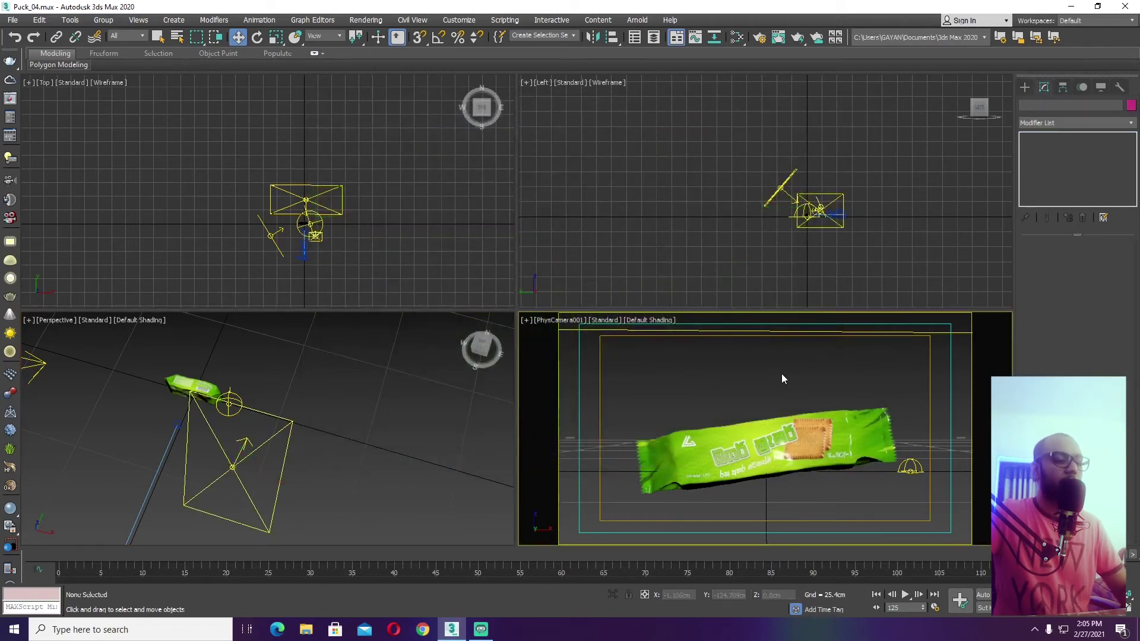
pyautogui.press('F10')
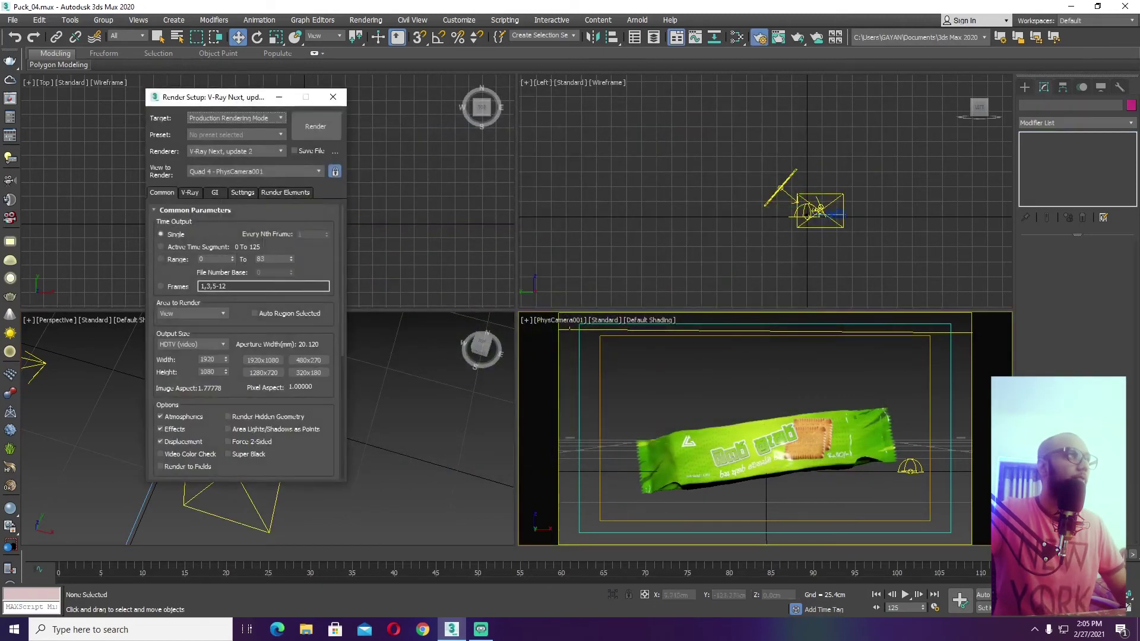
pyautogui.moveTo(277, 93); pyautogui.dragTo(724, 86)
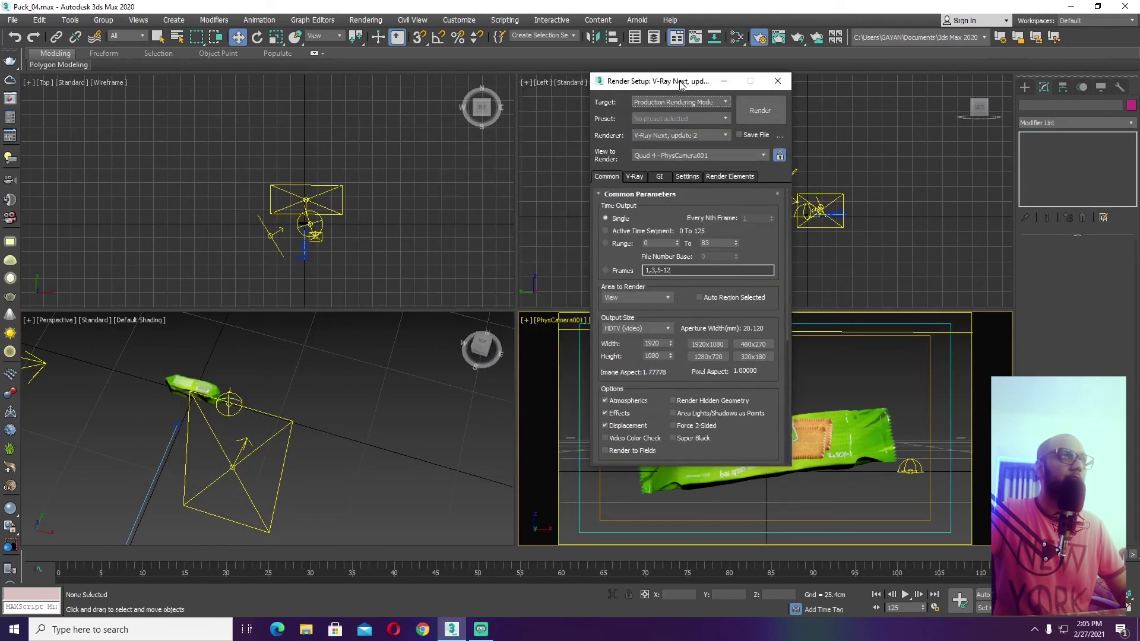
pyautogui.click(635, 233)
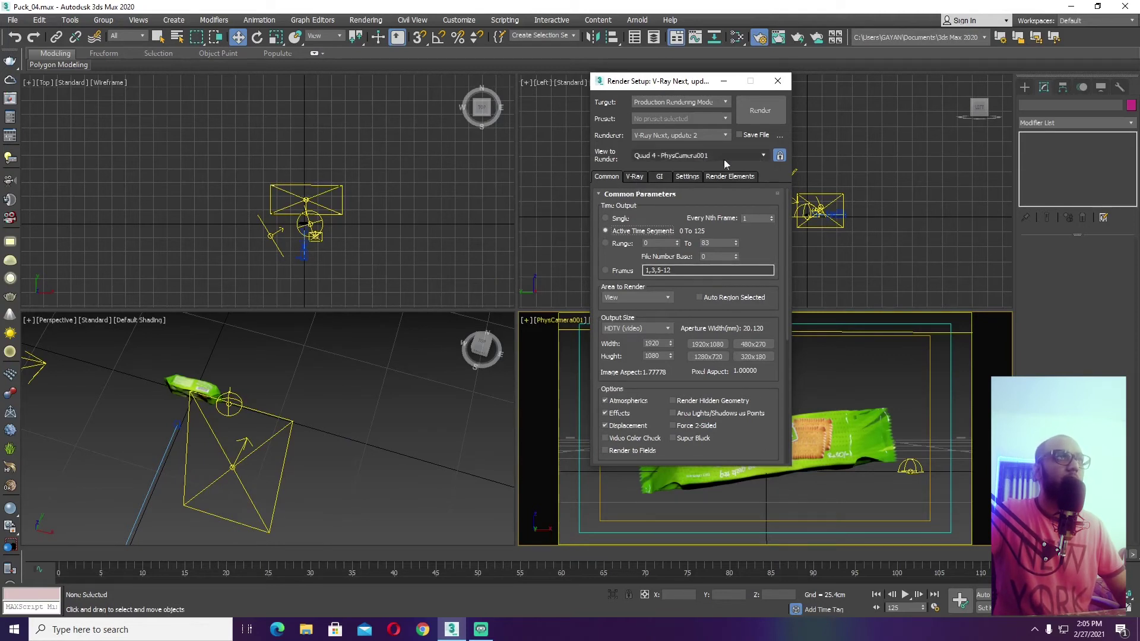
# - Review the global illumination engines and enable separate render channels in the V-Ray frame buffer settings
pyautogui.click(636, 177)
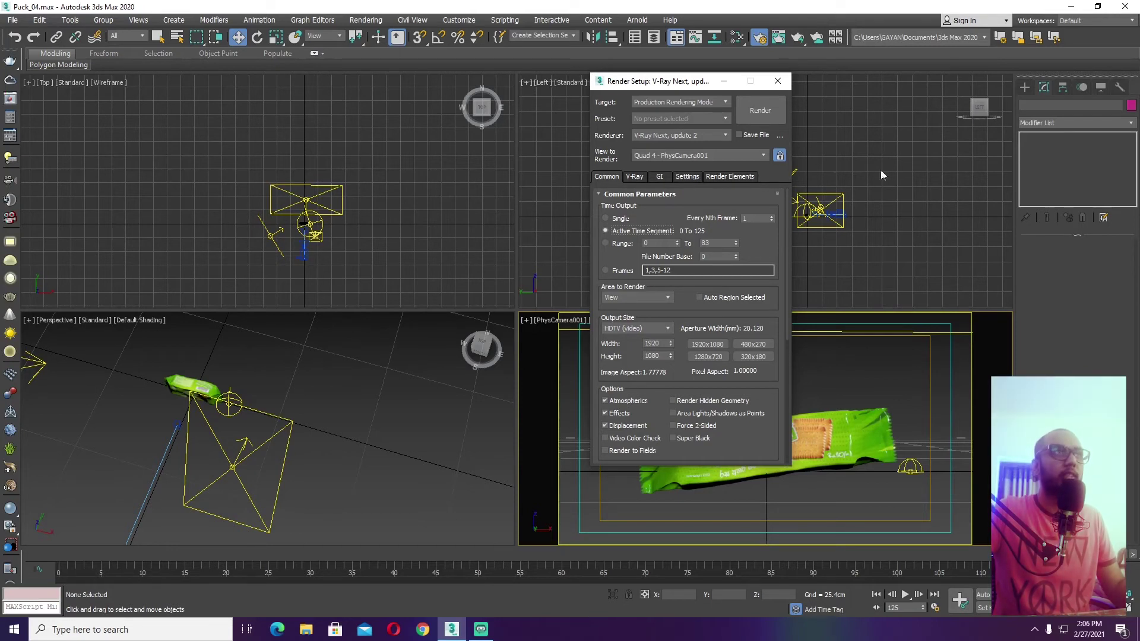
pyautogui.click(661, 177)
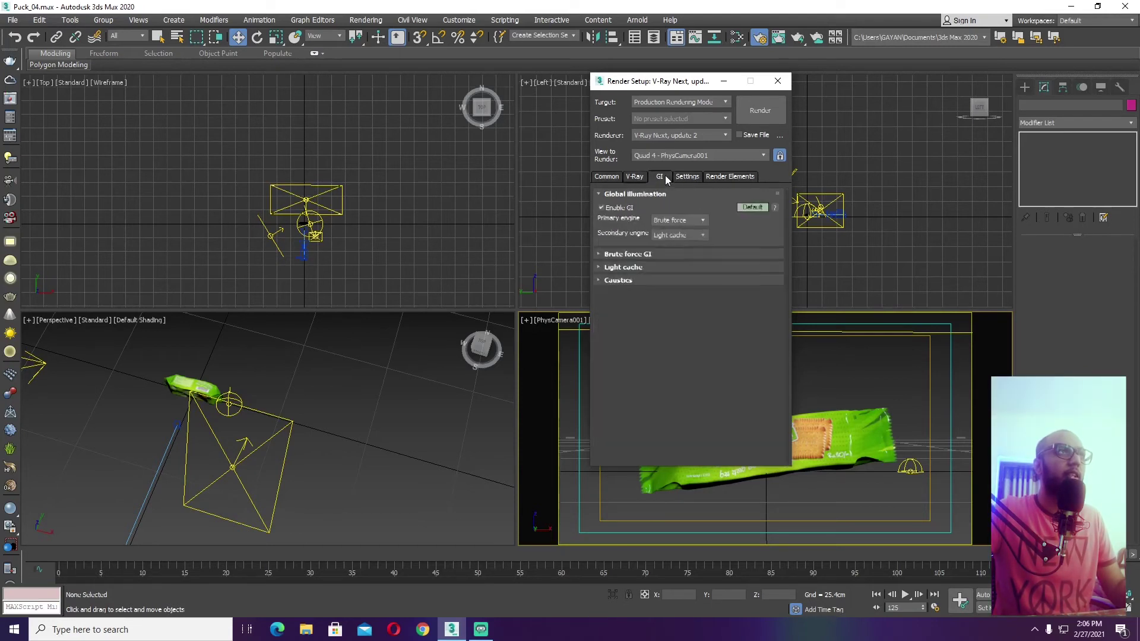
pyautogui.click(633, 177)
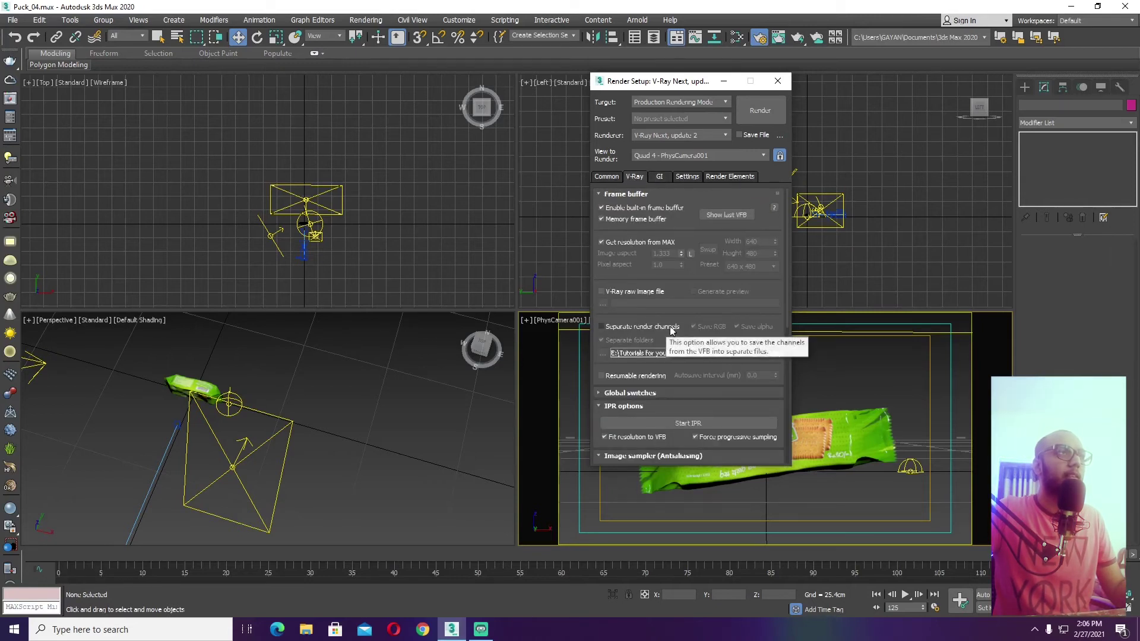
pyautogui.click(602, 326)
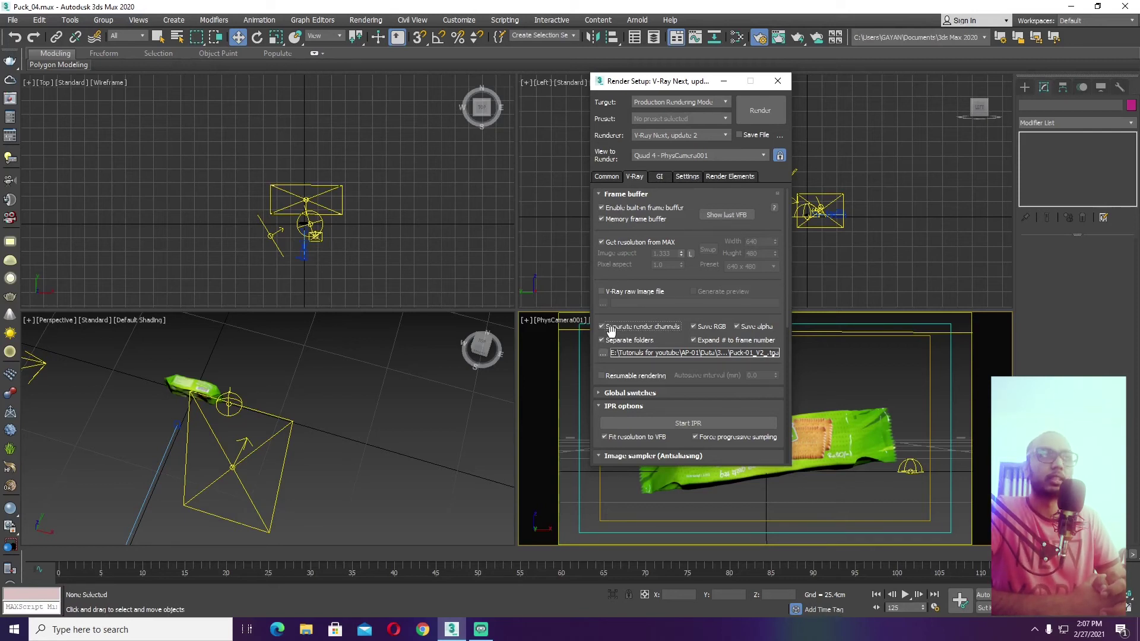
pyautogui.click(603, 354)
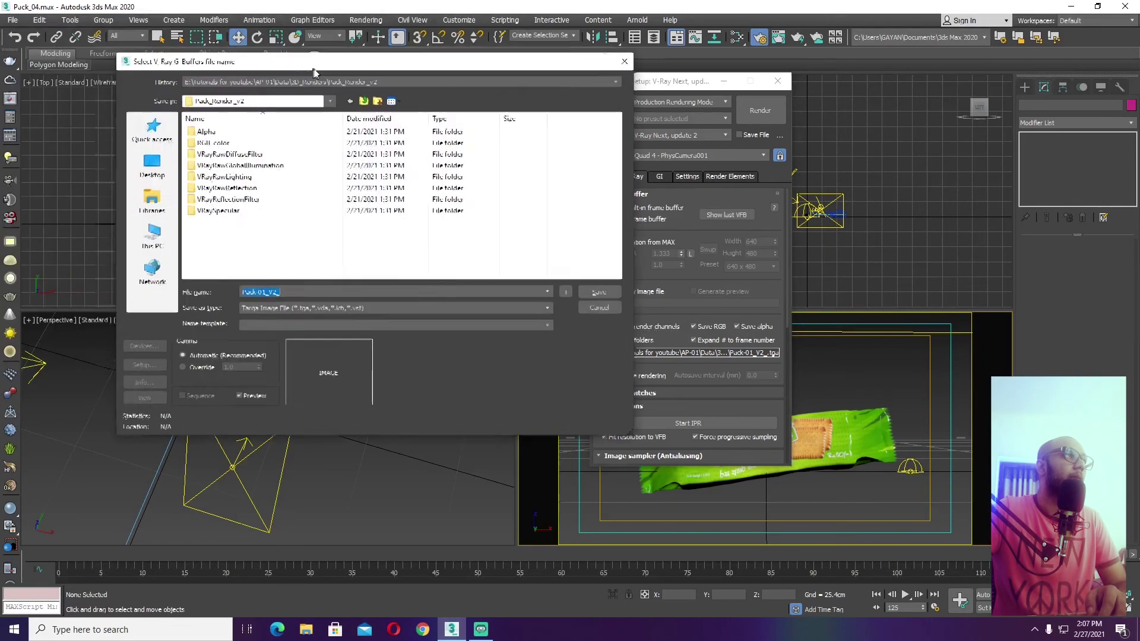
pyautogui.click(291, 308)
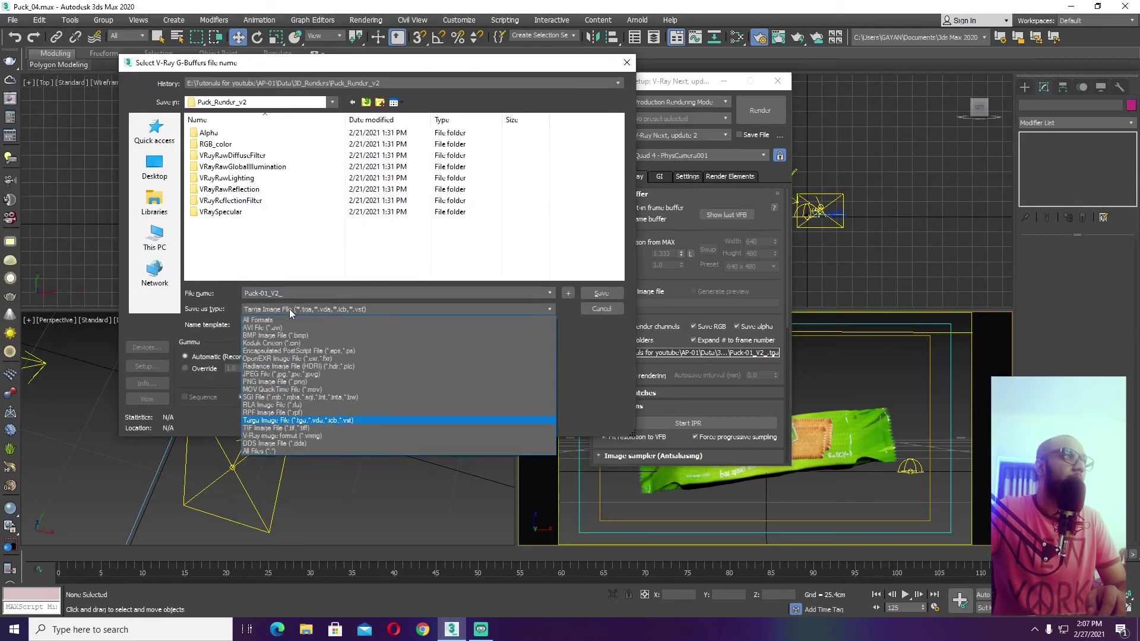
pyautogui.click(305, 420)
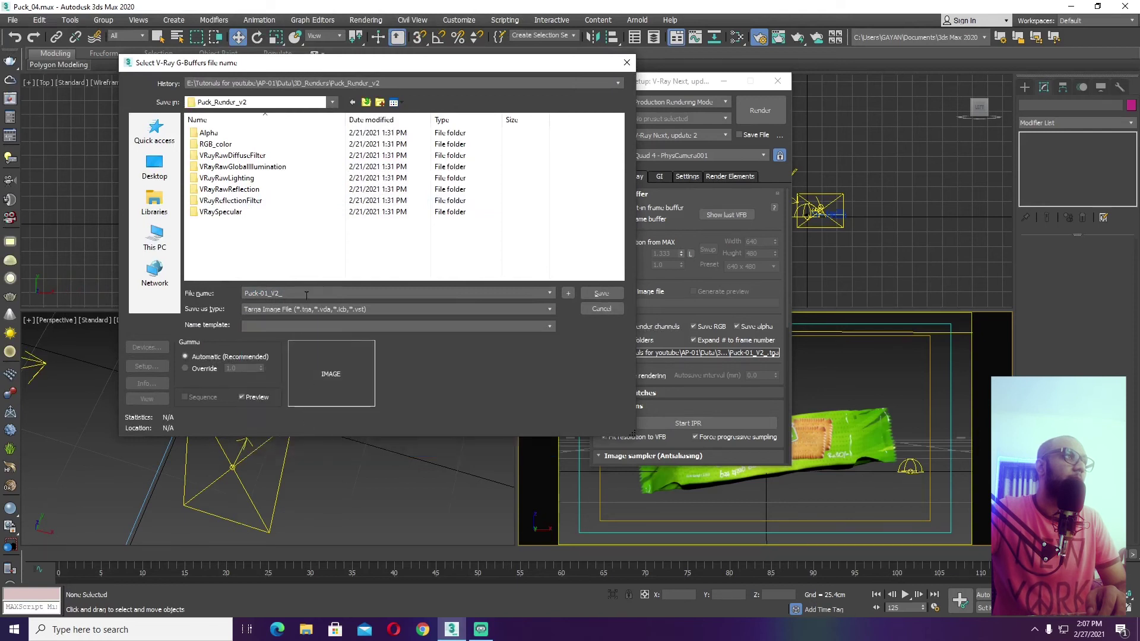
pyautogui.click(309, 293)
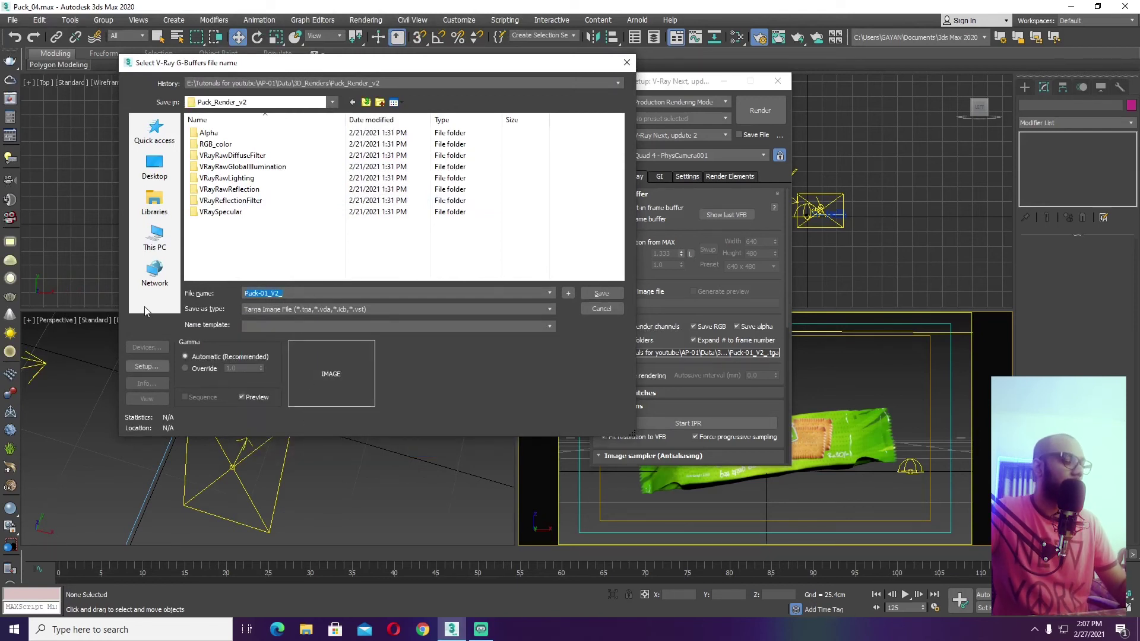
pyautogui.press('Tab')
pyautogui.press('Return')
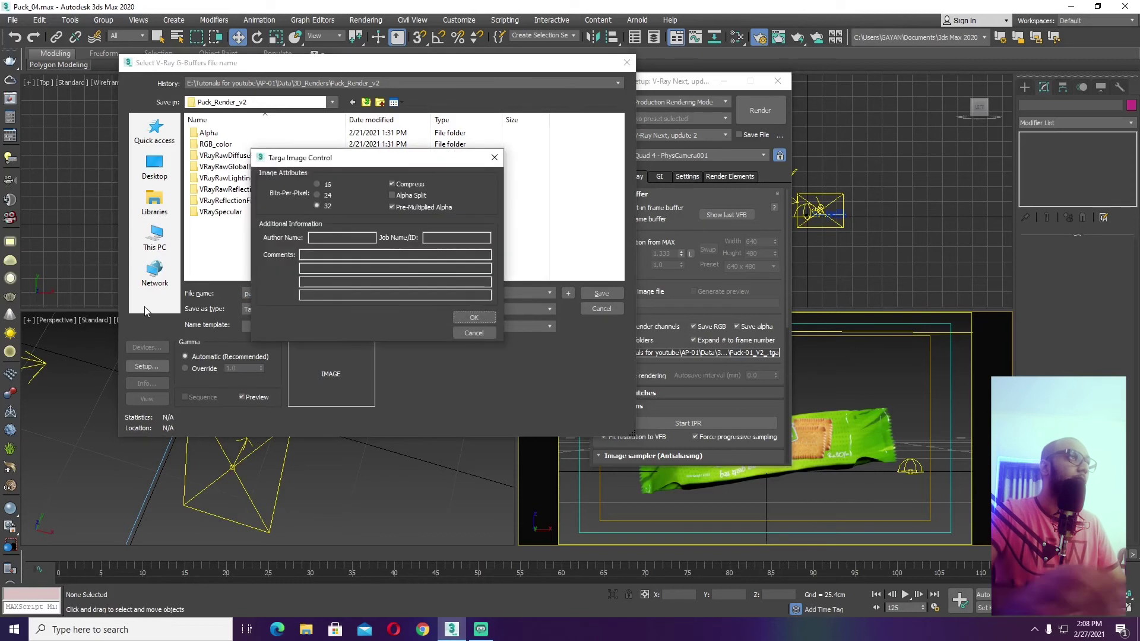
pyautogui.moveTo(303, 163); pyautogui.dragTo(331, 174)
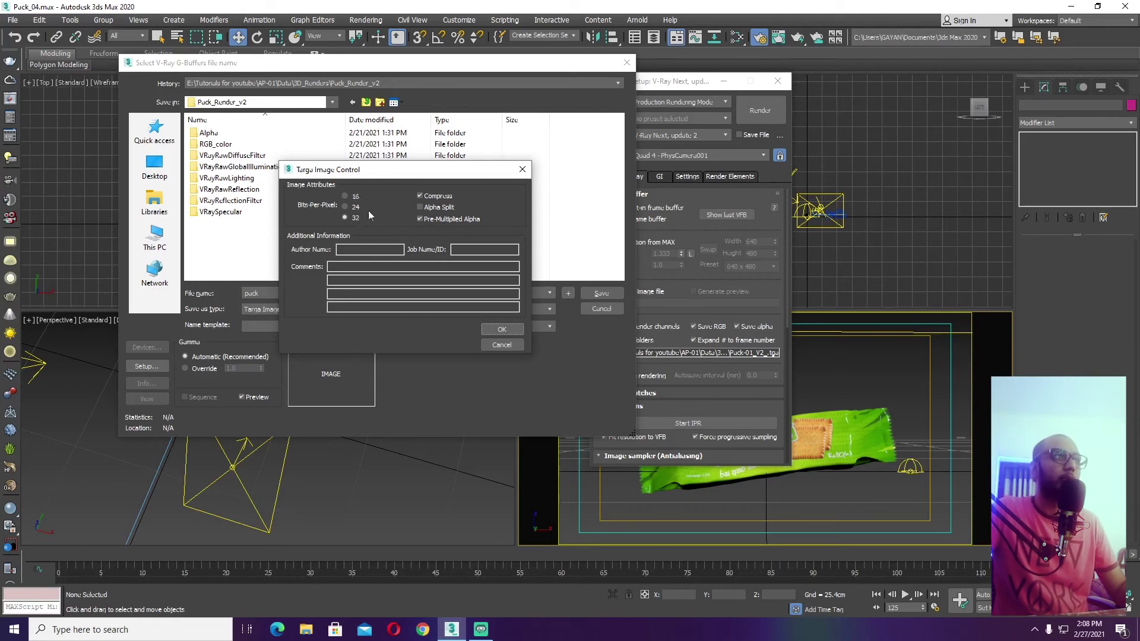
pyautogui.click(512, 349)
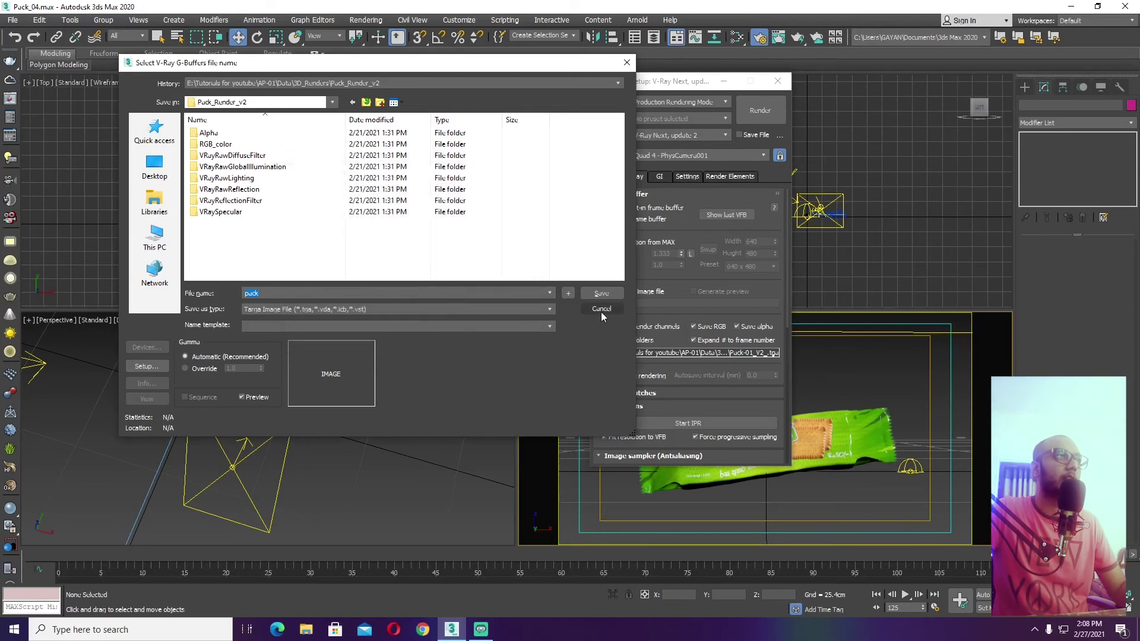
pyautogui.click(601, 310)
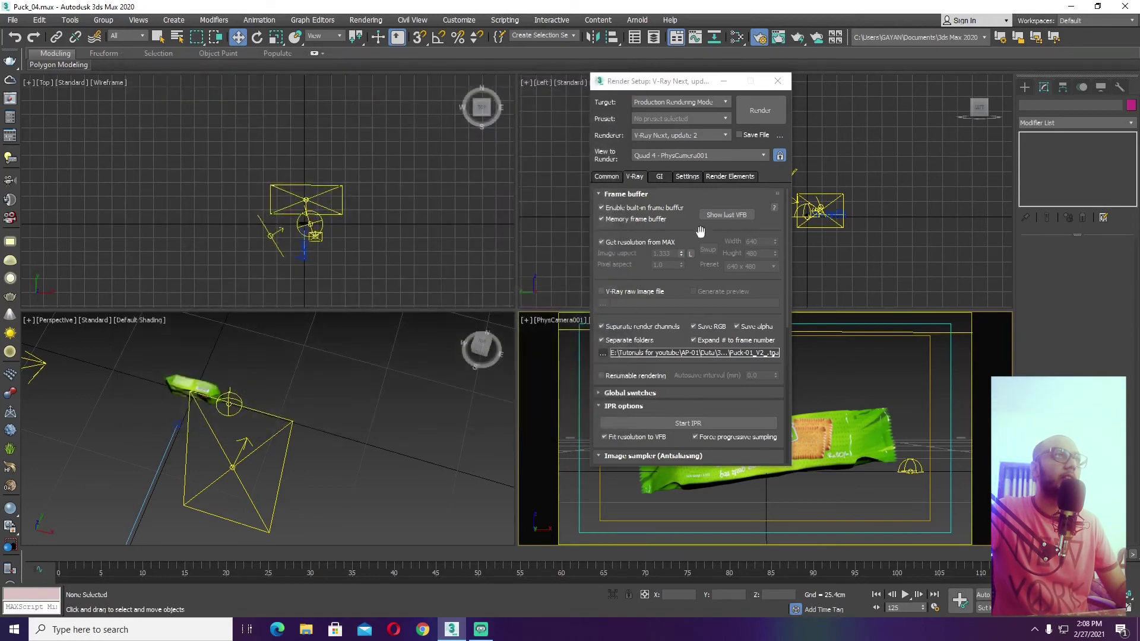
# - Examine the render elements list, from VRayRawDiffuseFilter through raw lighting, global illumination and reflection to VRaySpecular, with the name column widened
pyautogui.click(733, 177)
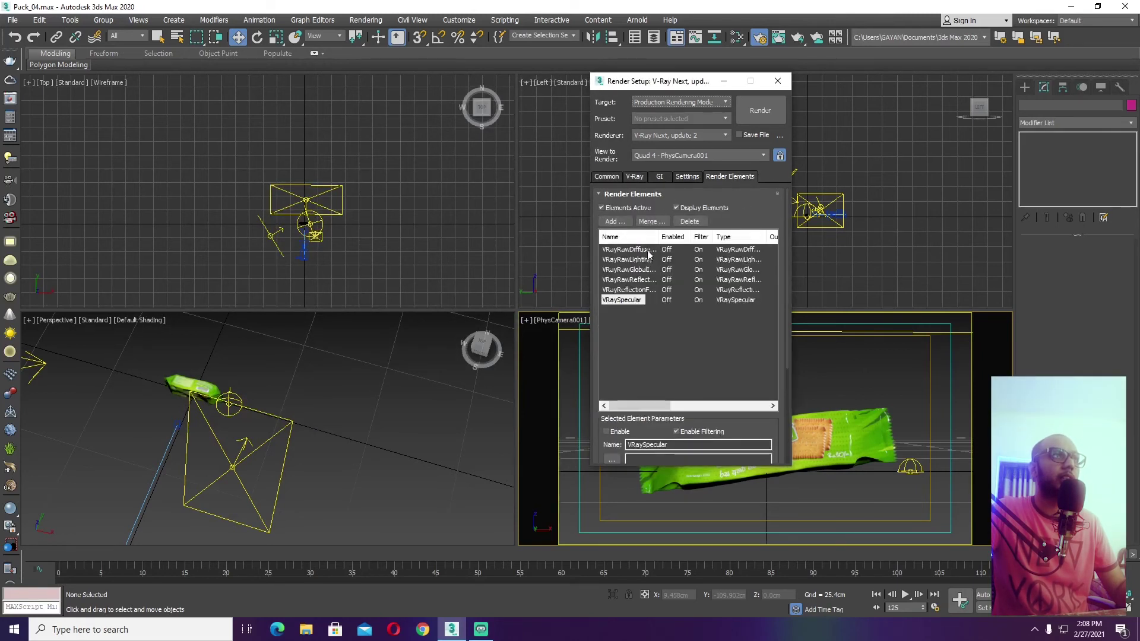
pyautogui.moveTo(659, 237); pyautogui.dragTo(686, 239)
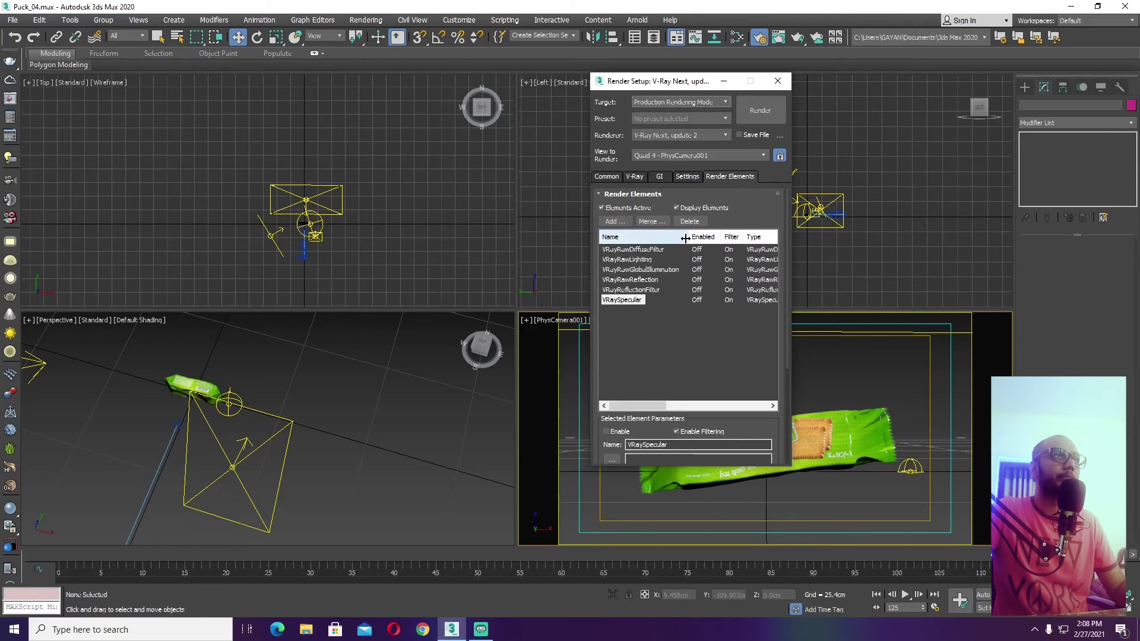
pyautogui.click(674, 323)
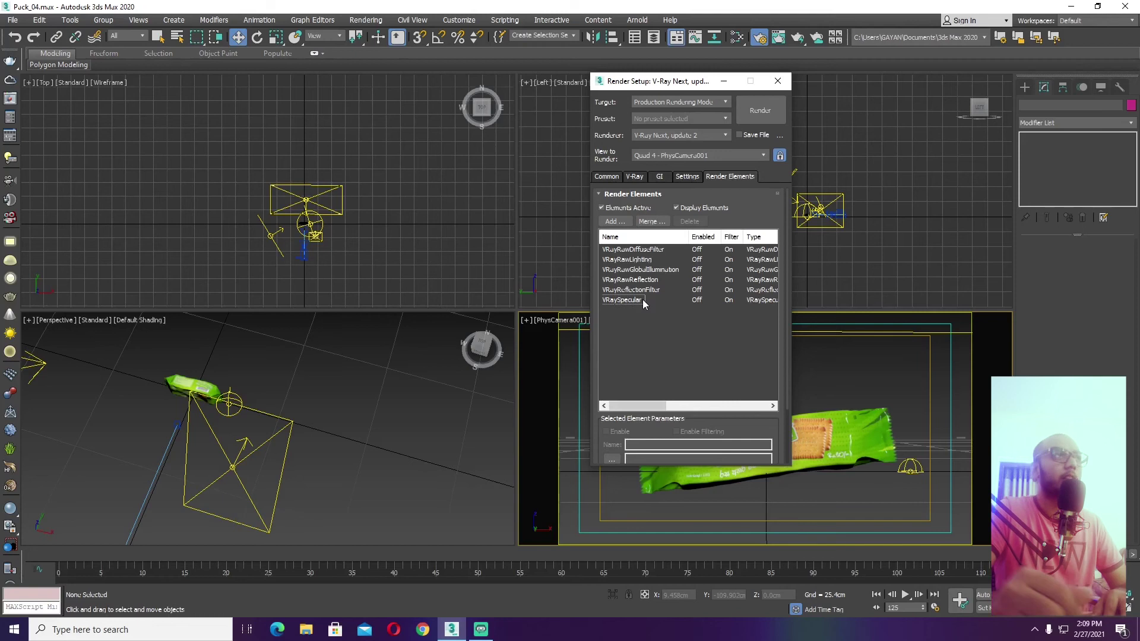
pyautogui.click(646, 253)
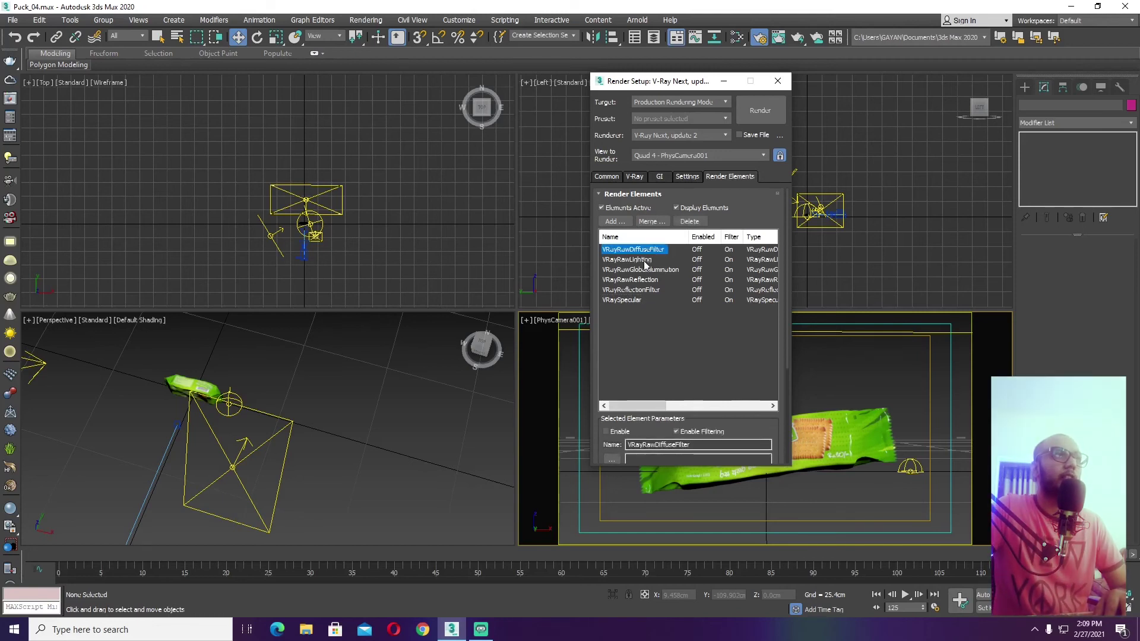
pyautogui.click(644, 260)
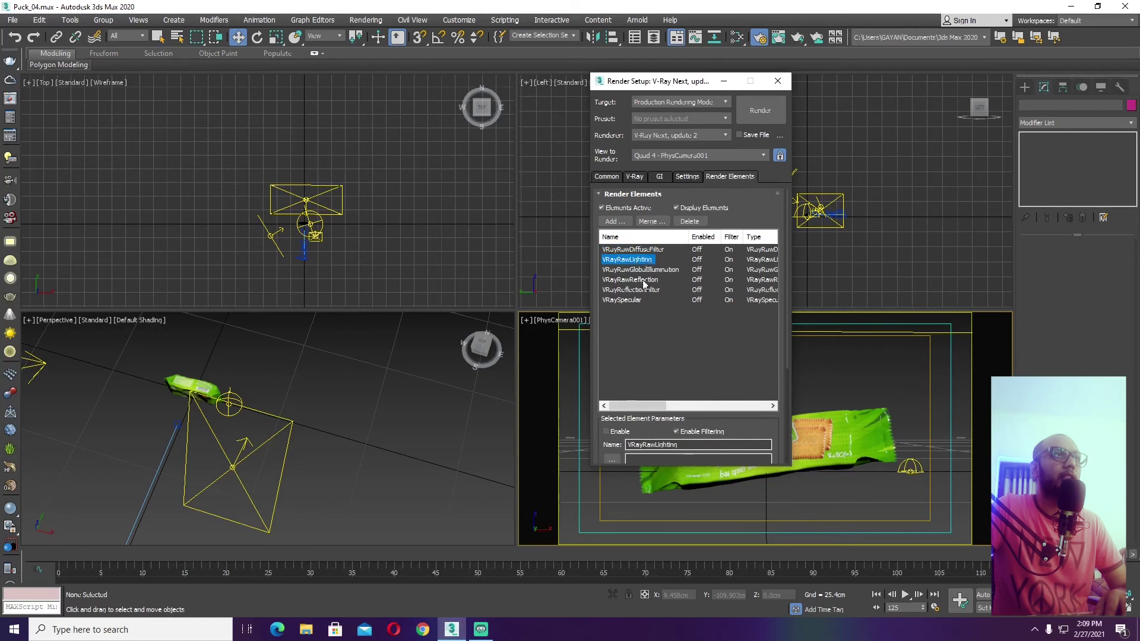
pyautogui.click(643, 280)
pyautogui.click(648, 291)
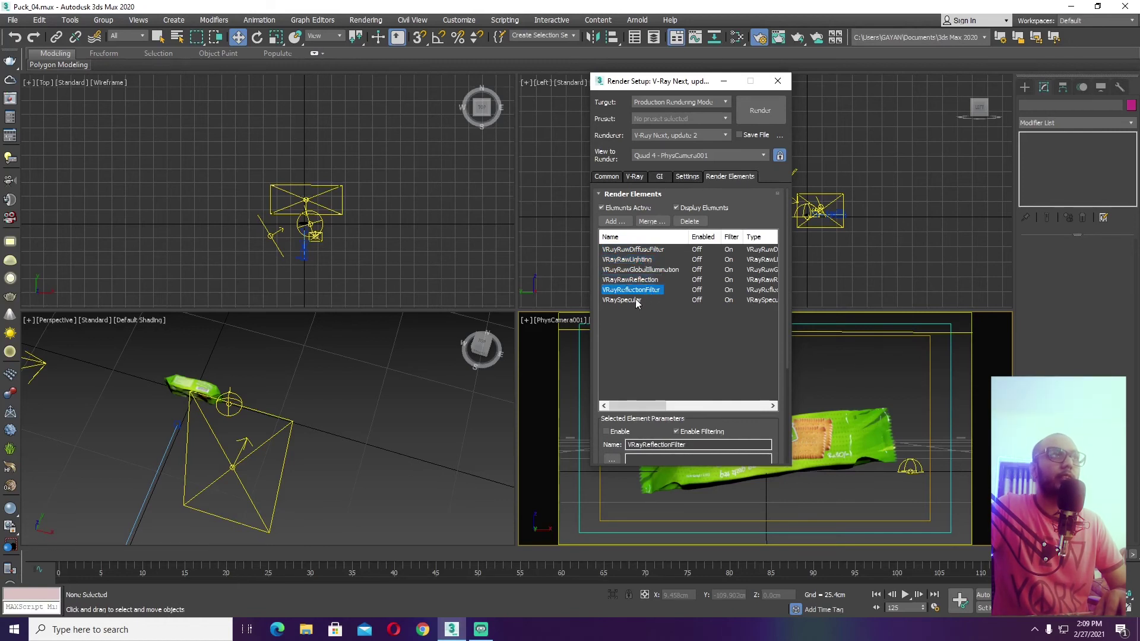
pyautogui.click(635, 301)
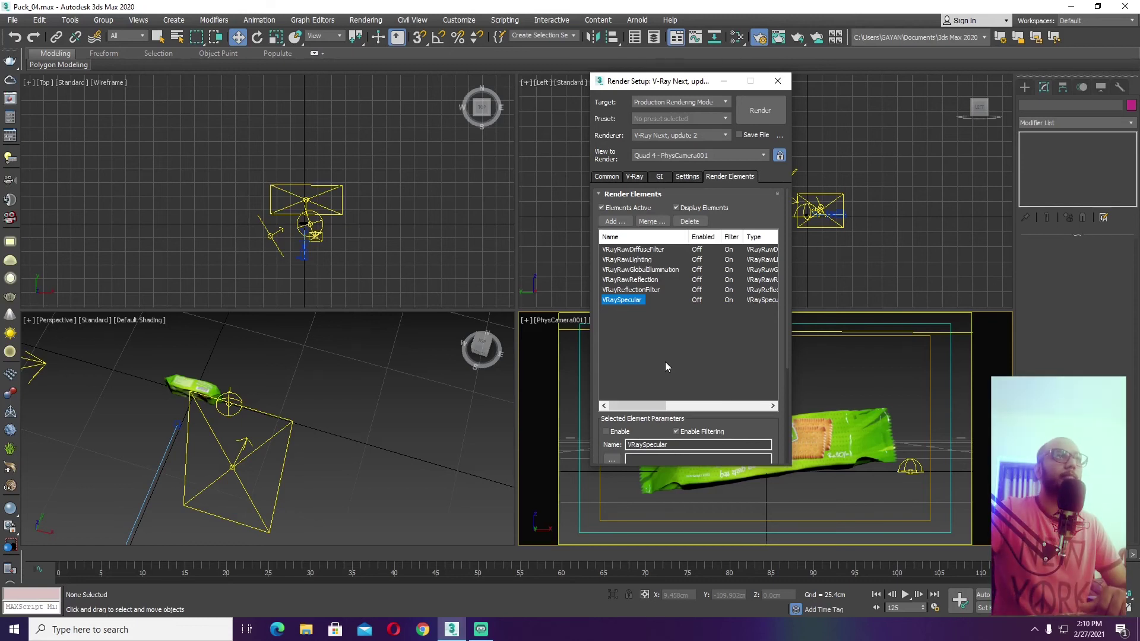
pyautogui.moveTo(664, 322); pyautogui.dragTo(618, 253)
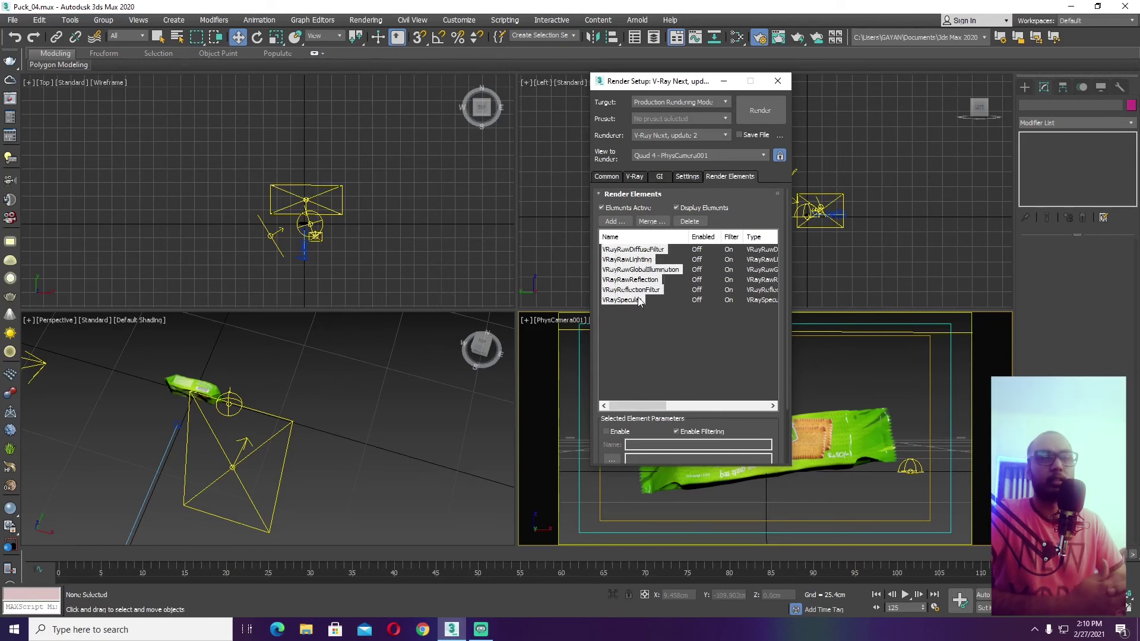
pyautogui.click(663, 321)
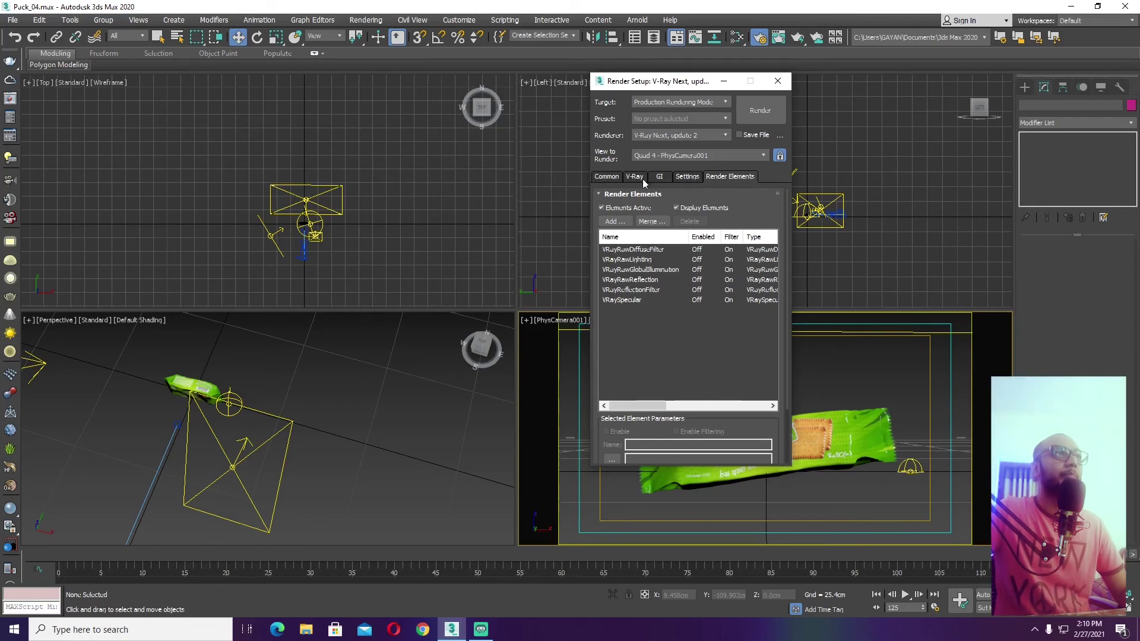
pyautogui.click(606, 177)
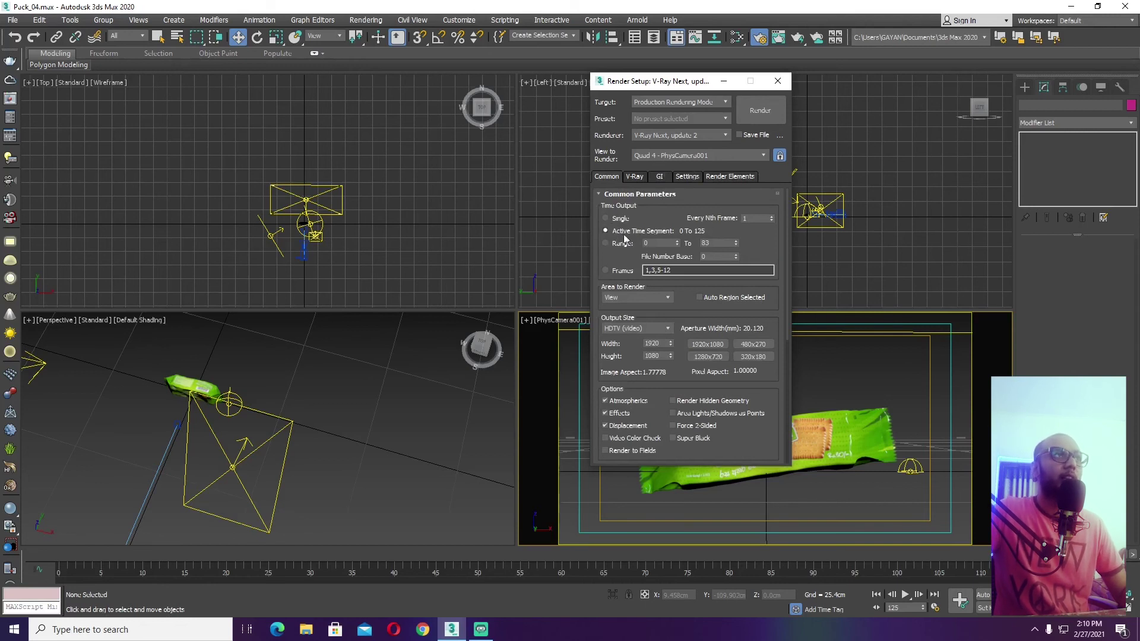
pyautogui.click(761, 111)
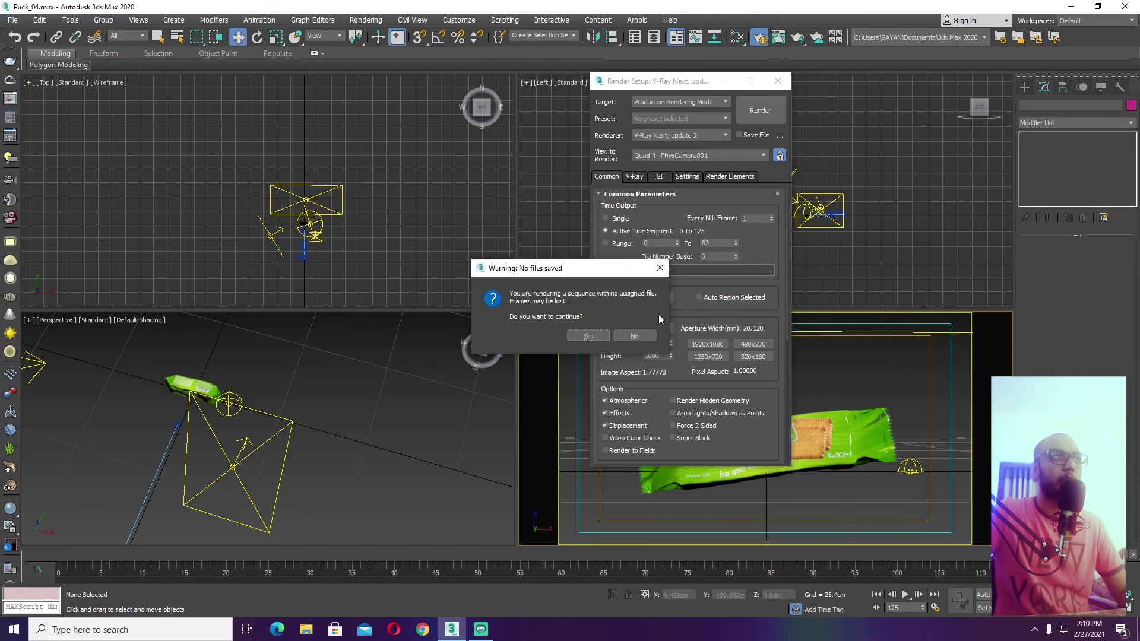
pyautogui.click(589, 335)
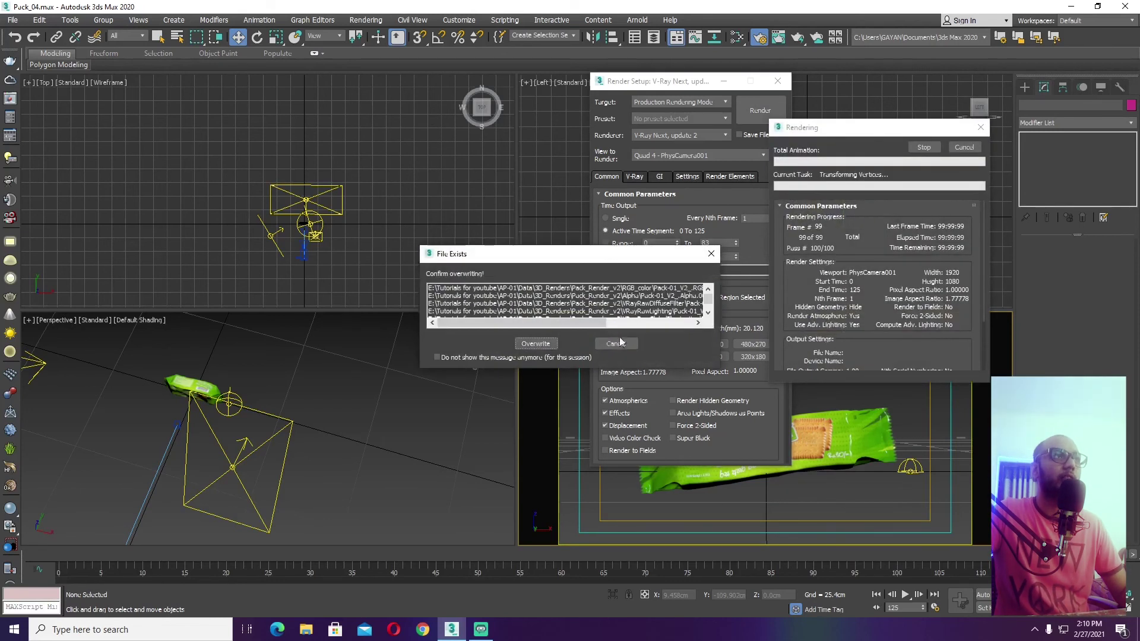
pyautogui.click(617, 343)
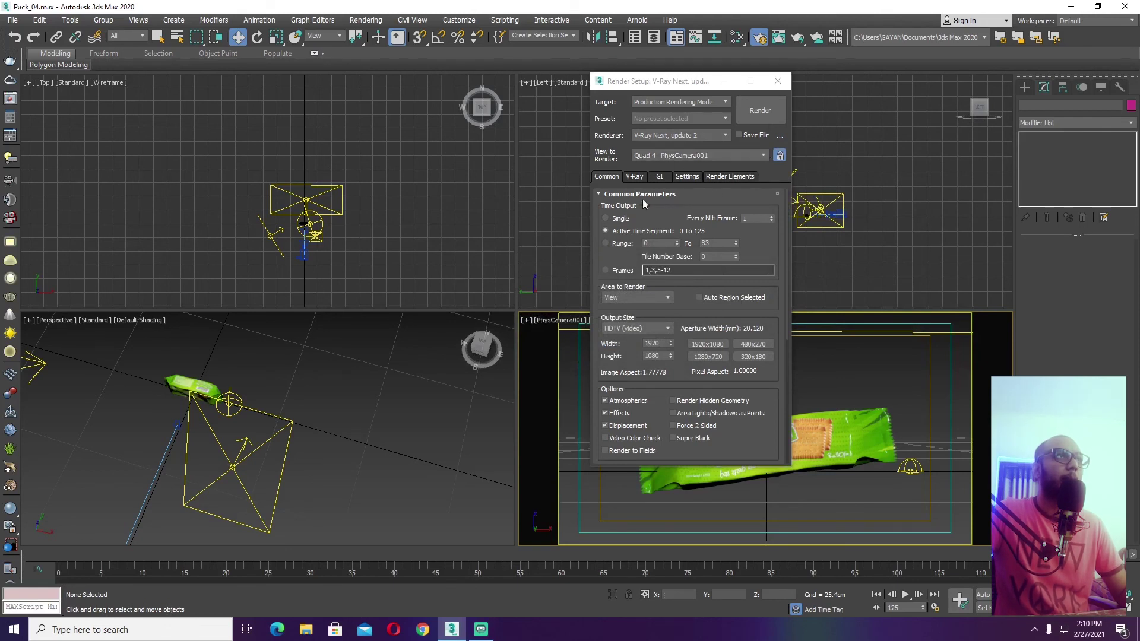
# - Create a folder named pack inside Pack_Render_v2 and set the separate channels to save there as 32-bit Targa files named Pack-01_V2_
pyautogui.click(634, 178)
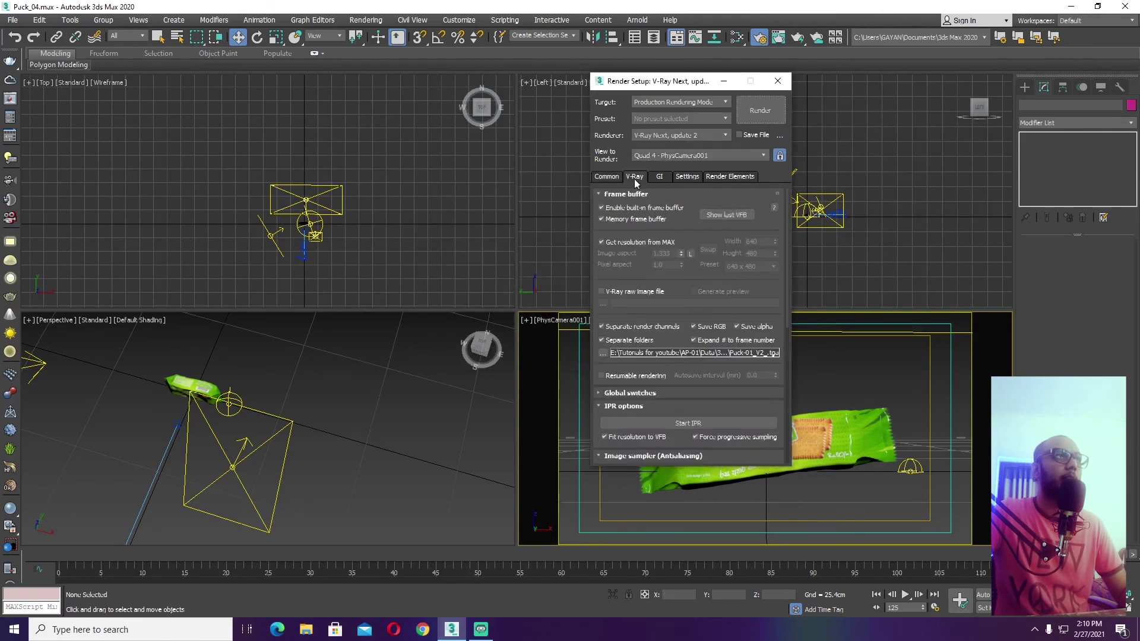
pyautogui.click(603, 354)
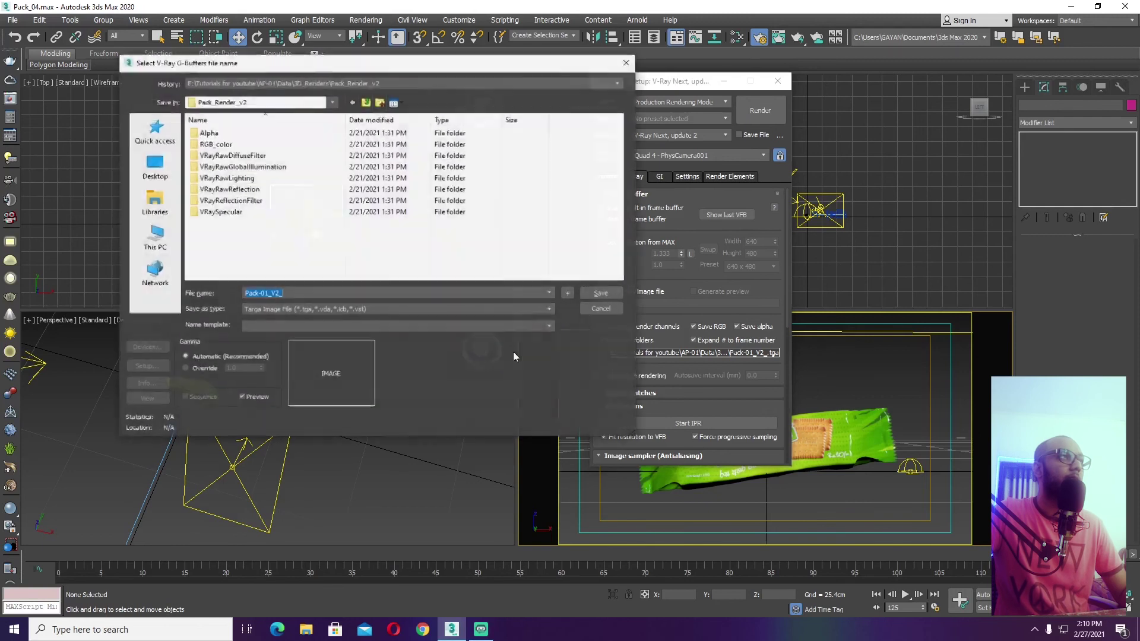
pyautogui.click(383, 102)
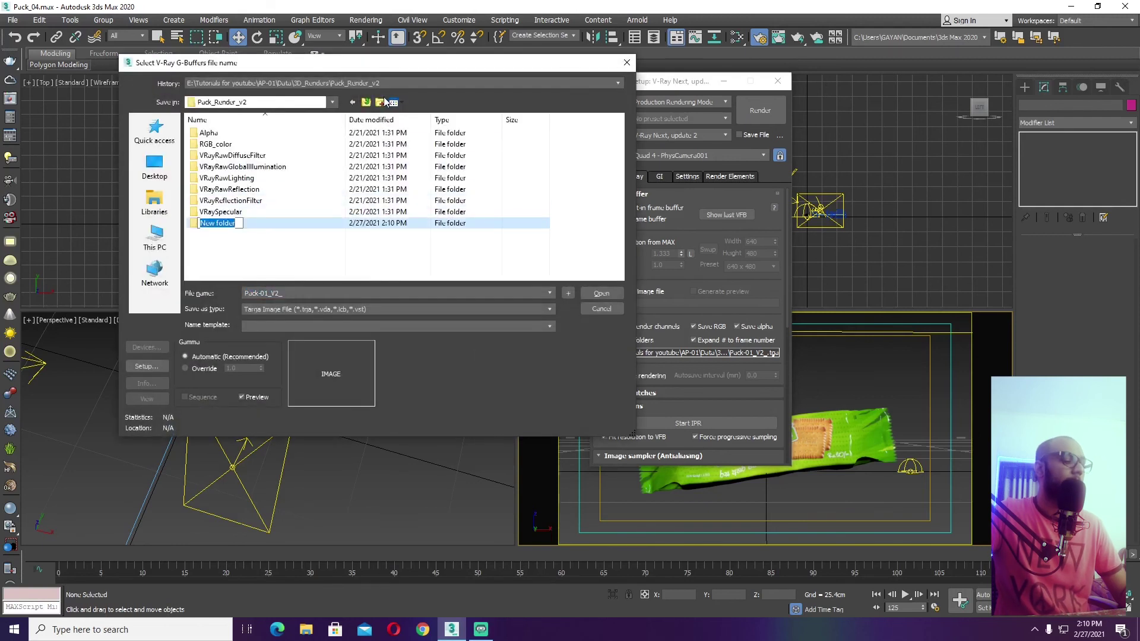
pyautogui.write('puck')
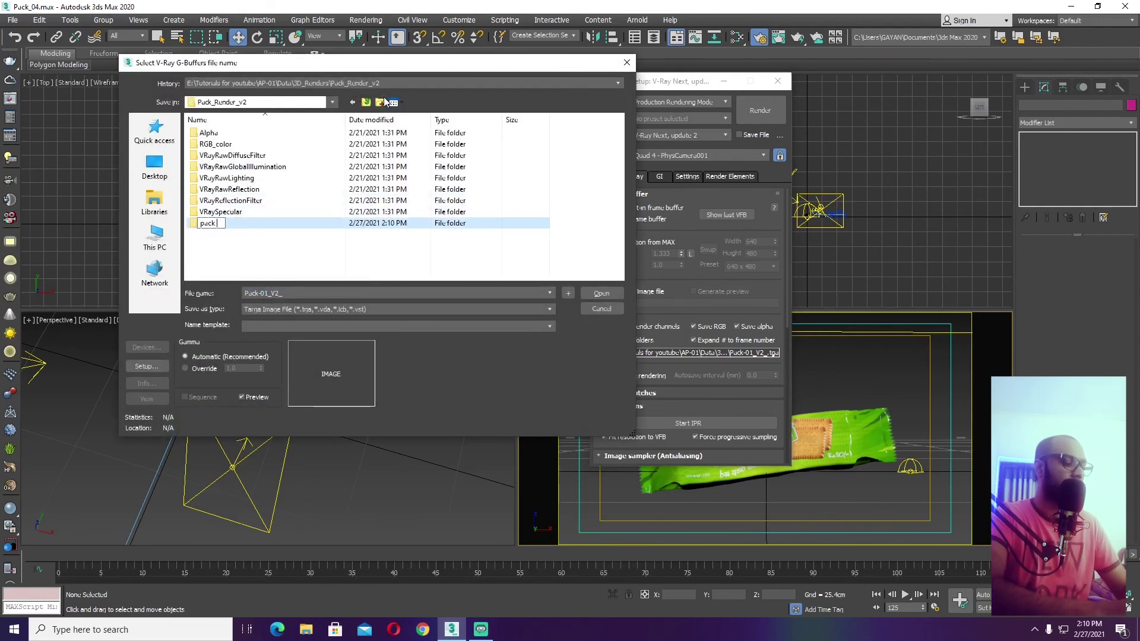
pyautogui.press('Return')
pyautogui.press('Return')
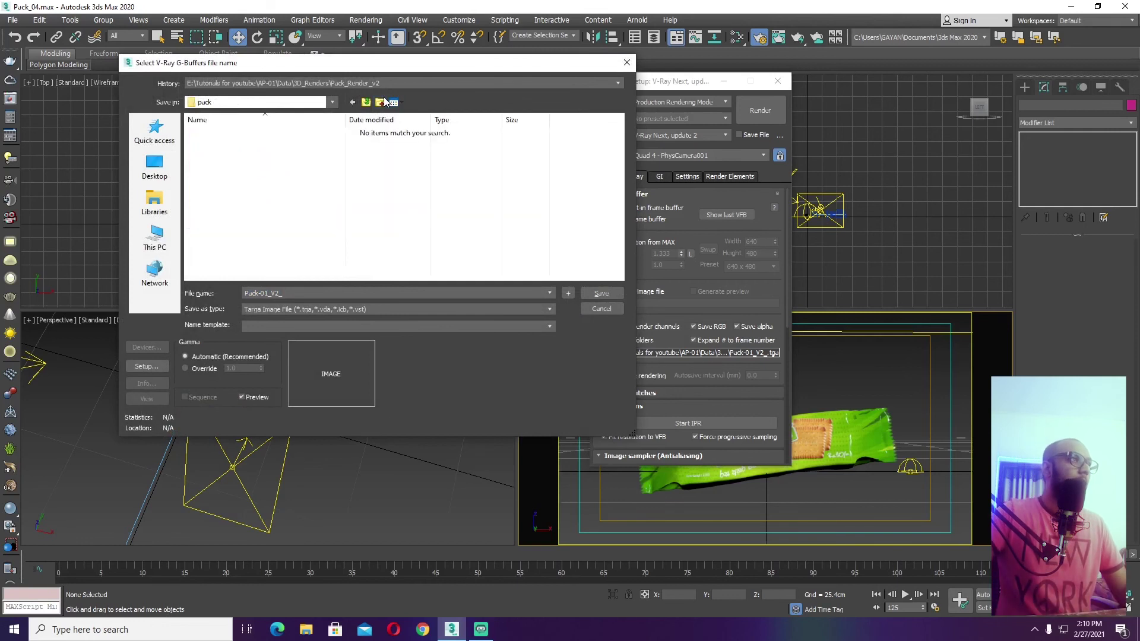
pyautogui.click(600, 293)
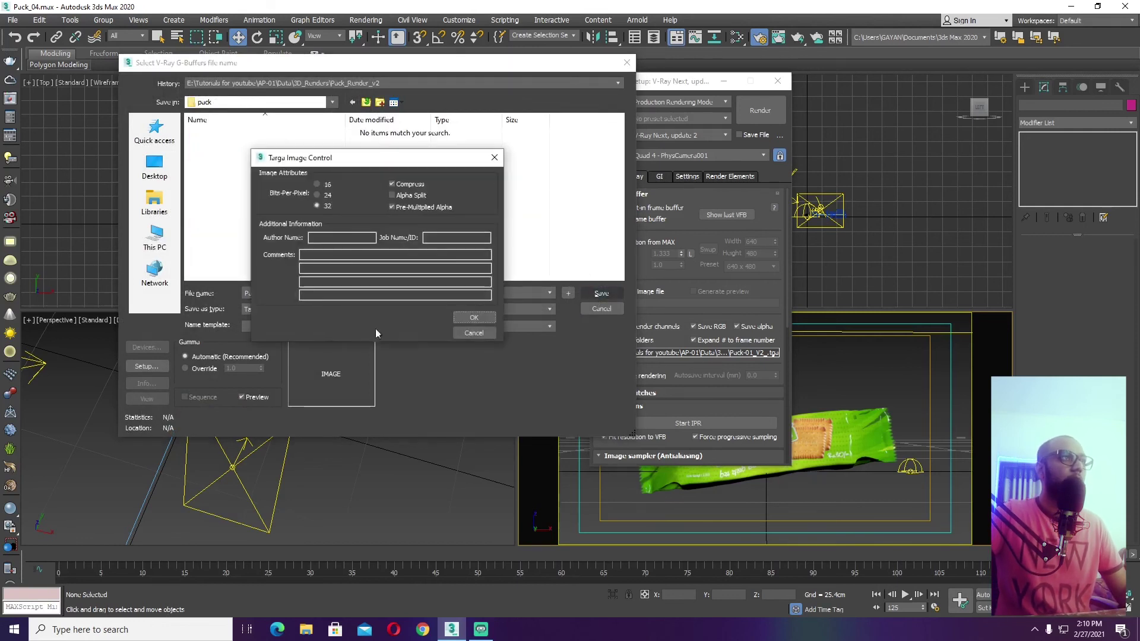
pyautogui.click(469, 319)
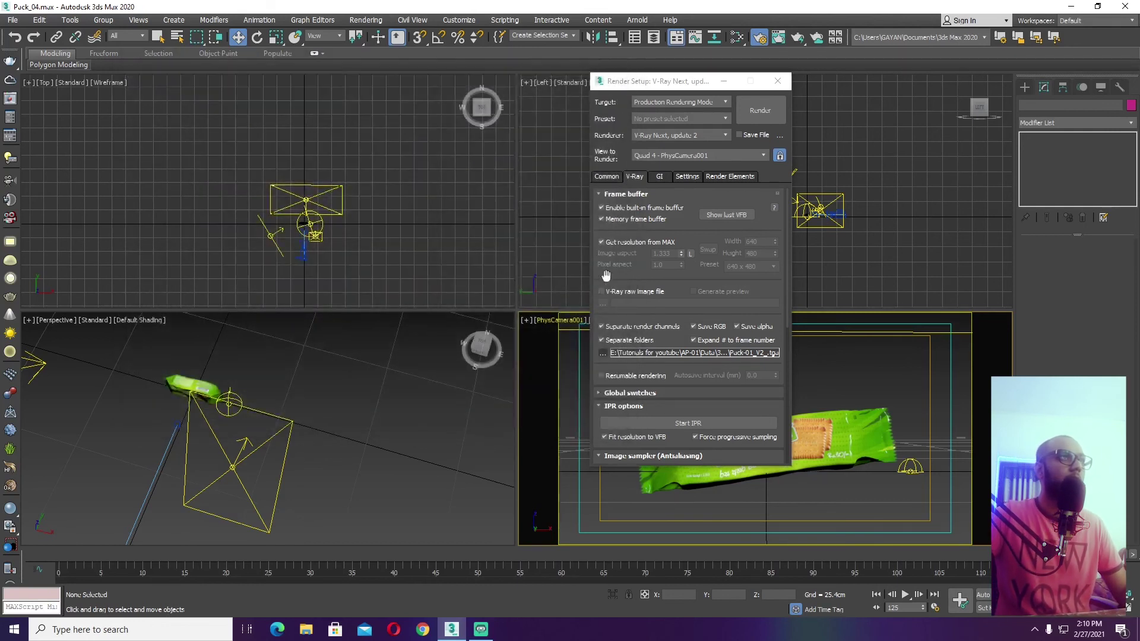
# - Start the PhysCamera001 render of frames 0 to 125, stop it, and close the frame buffer and render setup
pyautogui.click(608, 178)
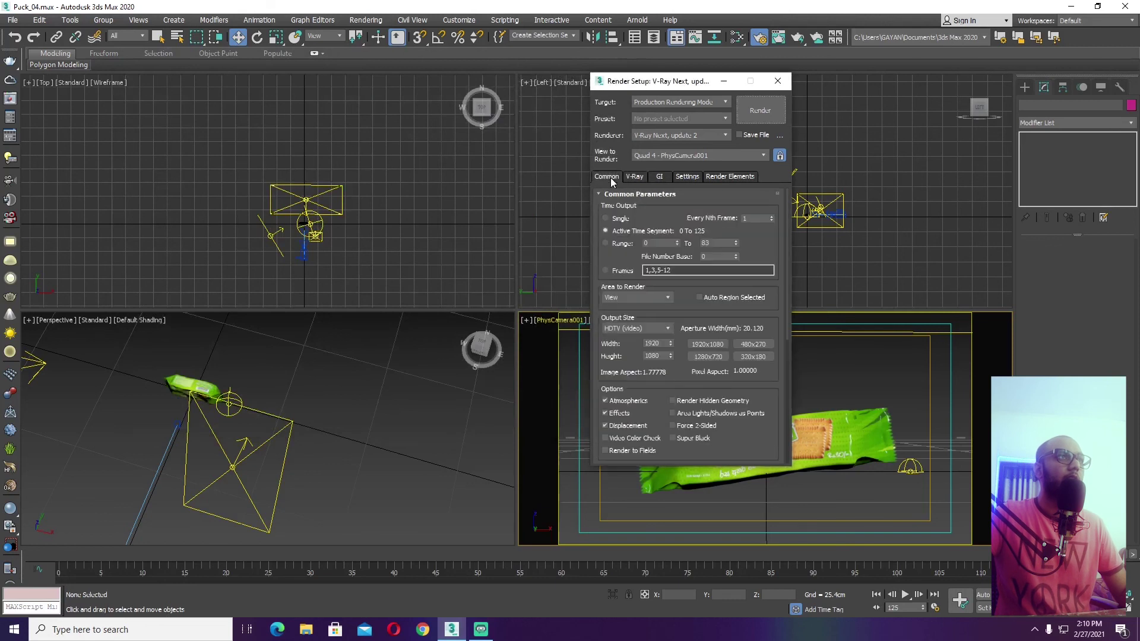
pyautogui.click(775, 115)
pyautogui.click(583, 336)
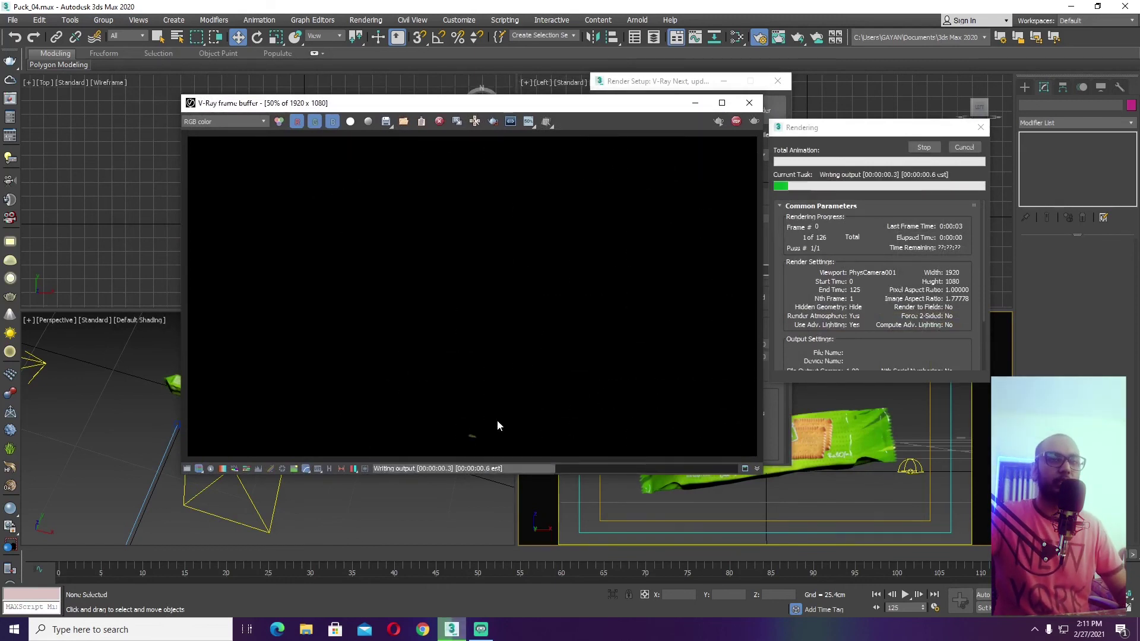
pyautogui.click(736, 122)
pyautogui.click(750, 103)
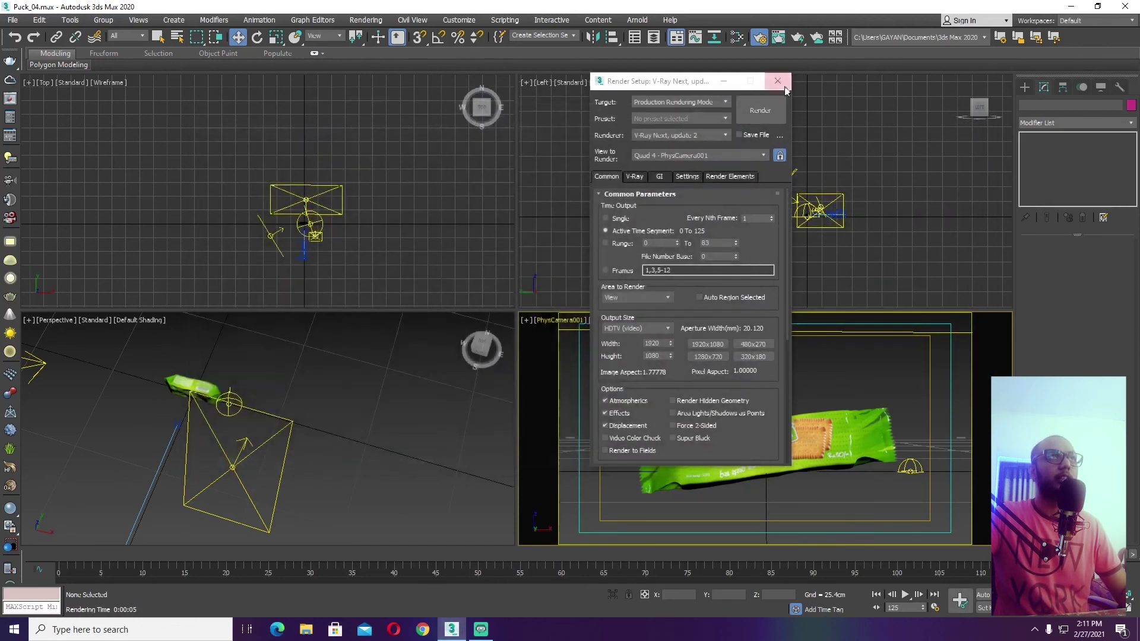
pyautogui.click(778, 80)
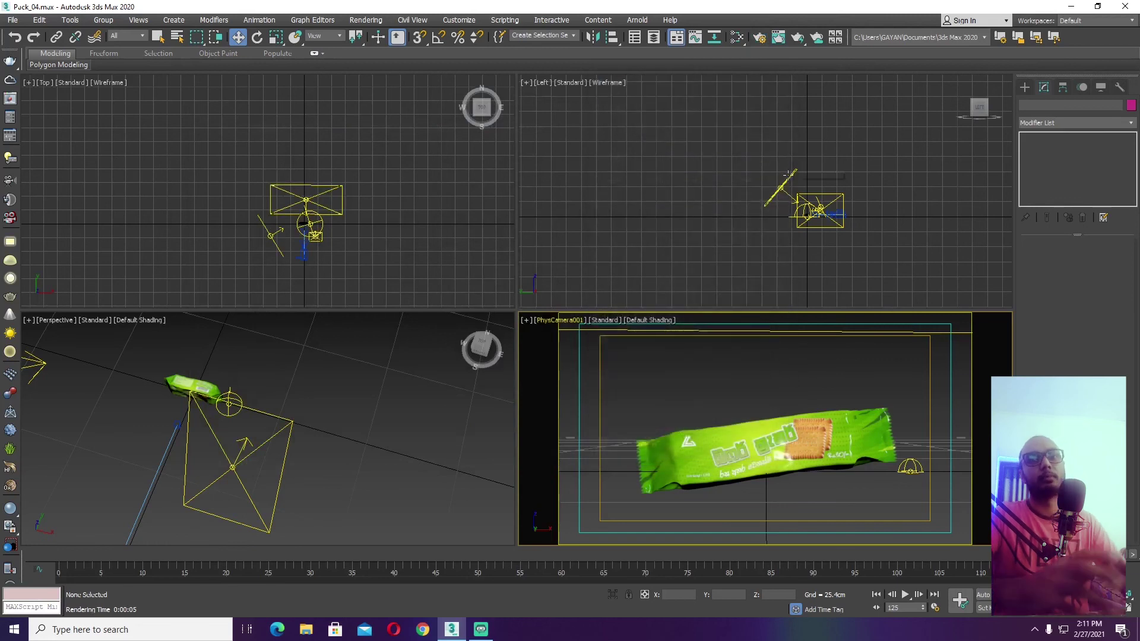